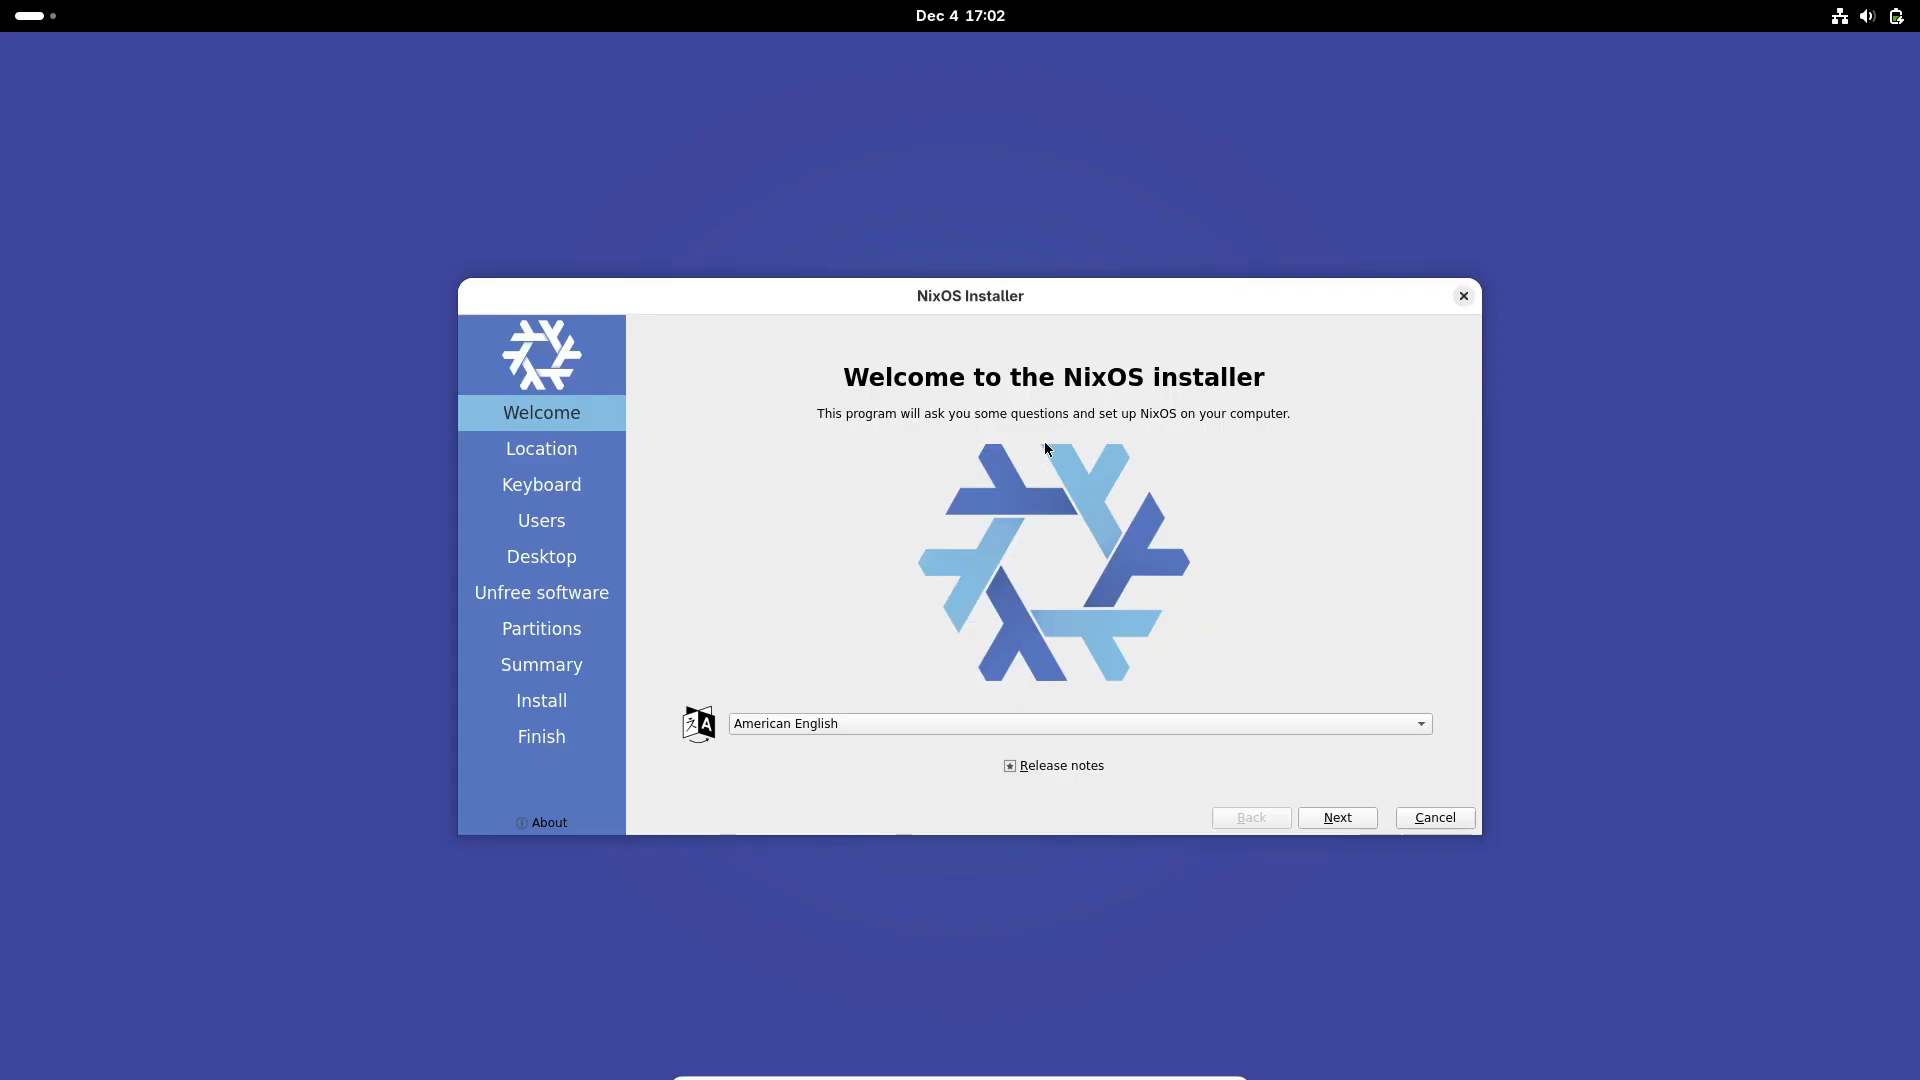
Step: Close the NixOS Installer window to cancel the installation
{"action": "left_click", "coordinate": [1464, 298]}
Step: Confirm cancelling the installation, then launch Settings from the app grid
{"action": "left_click", "coordinate": [1028, 604]}
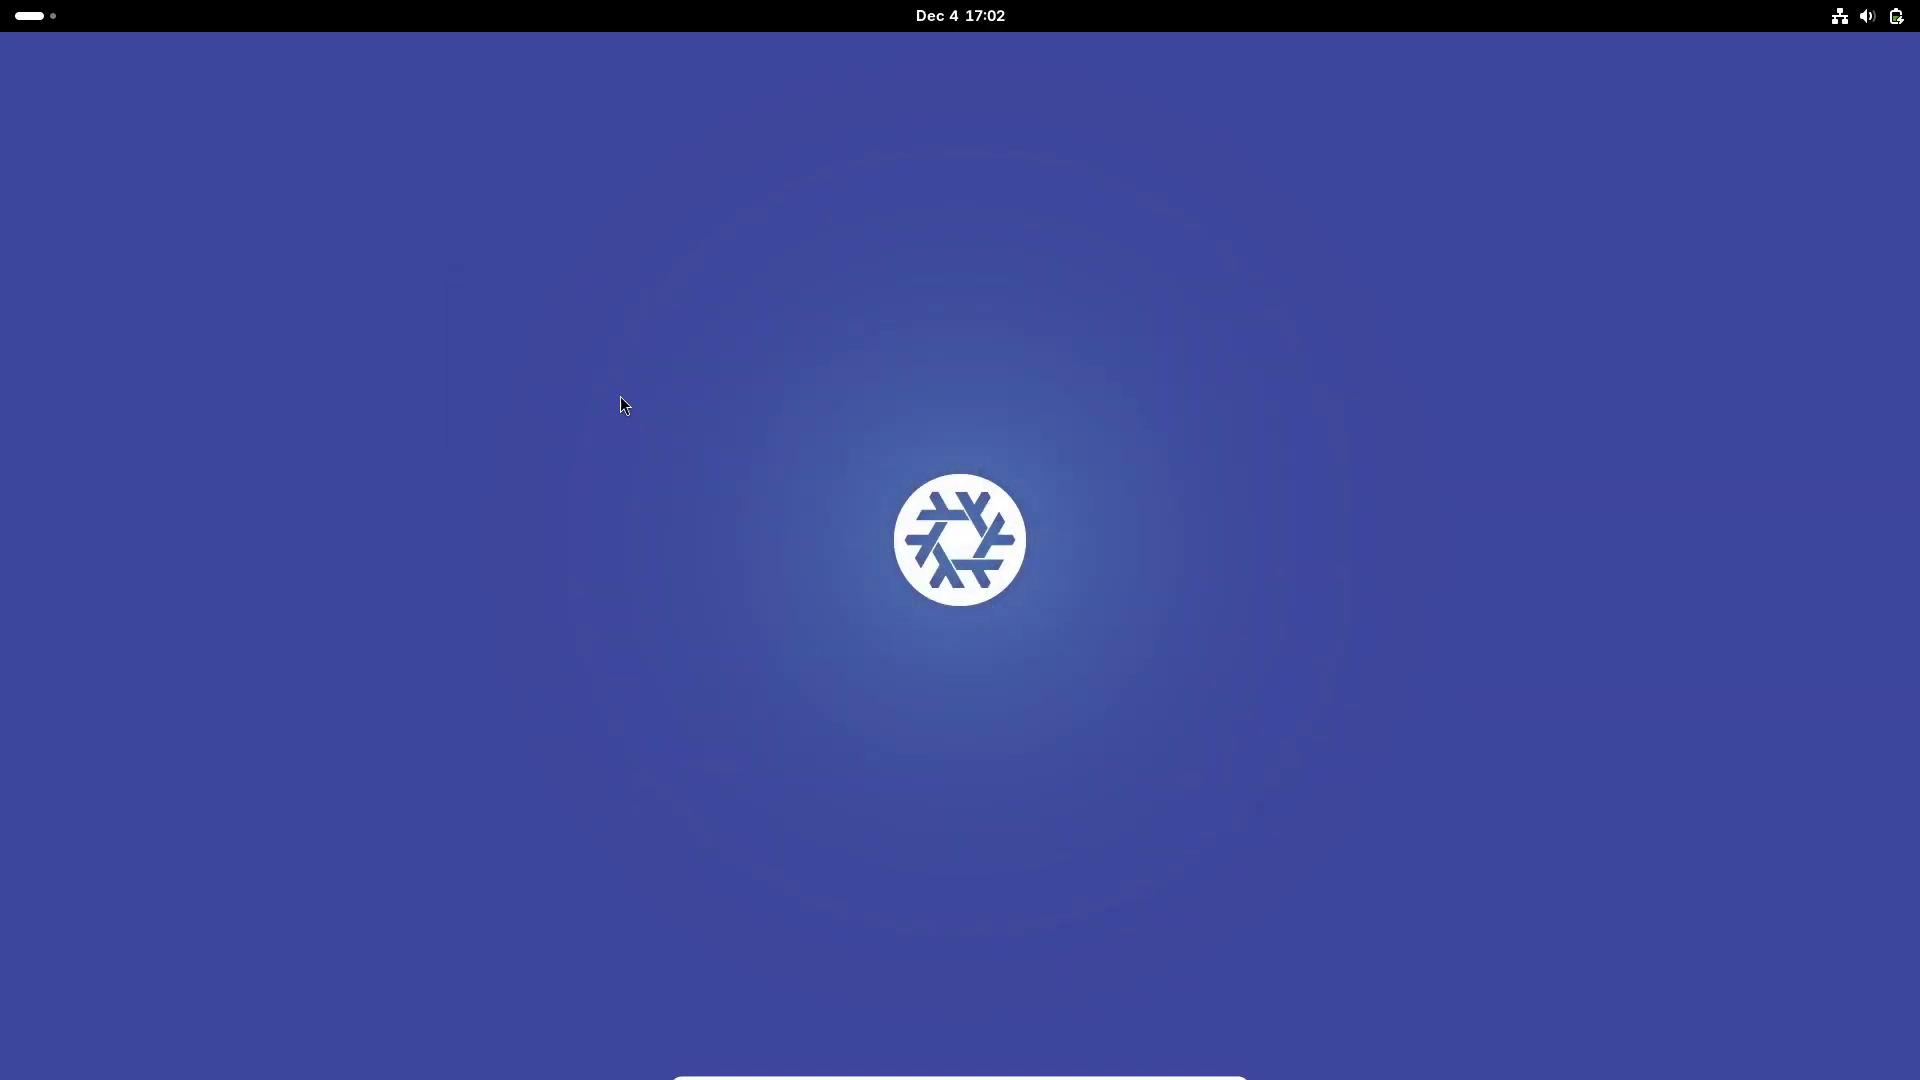
{"action": "left_click", "coordinate": [44, 21]}
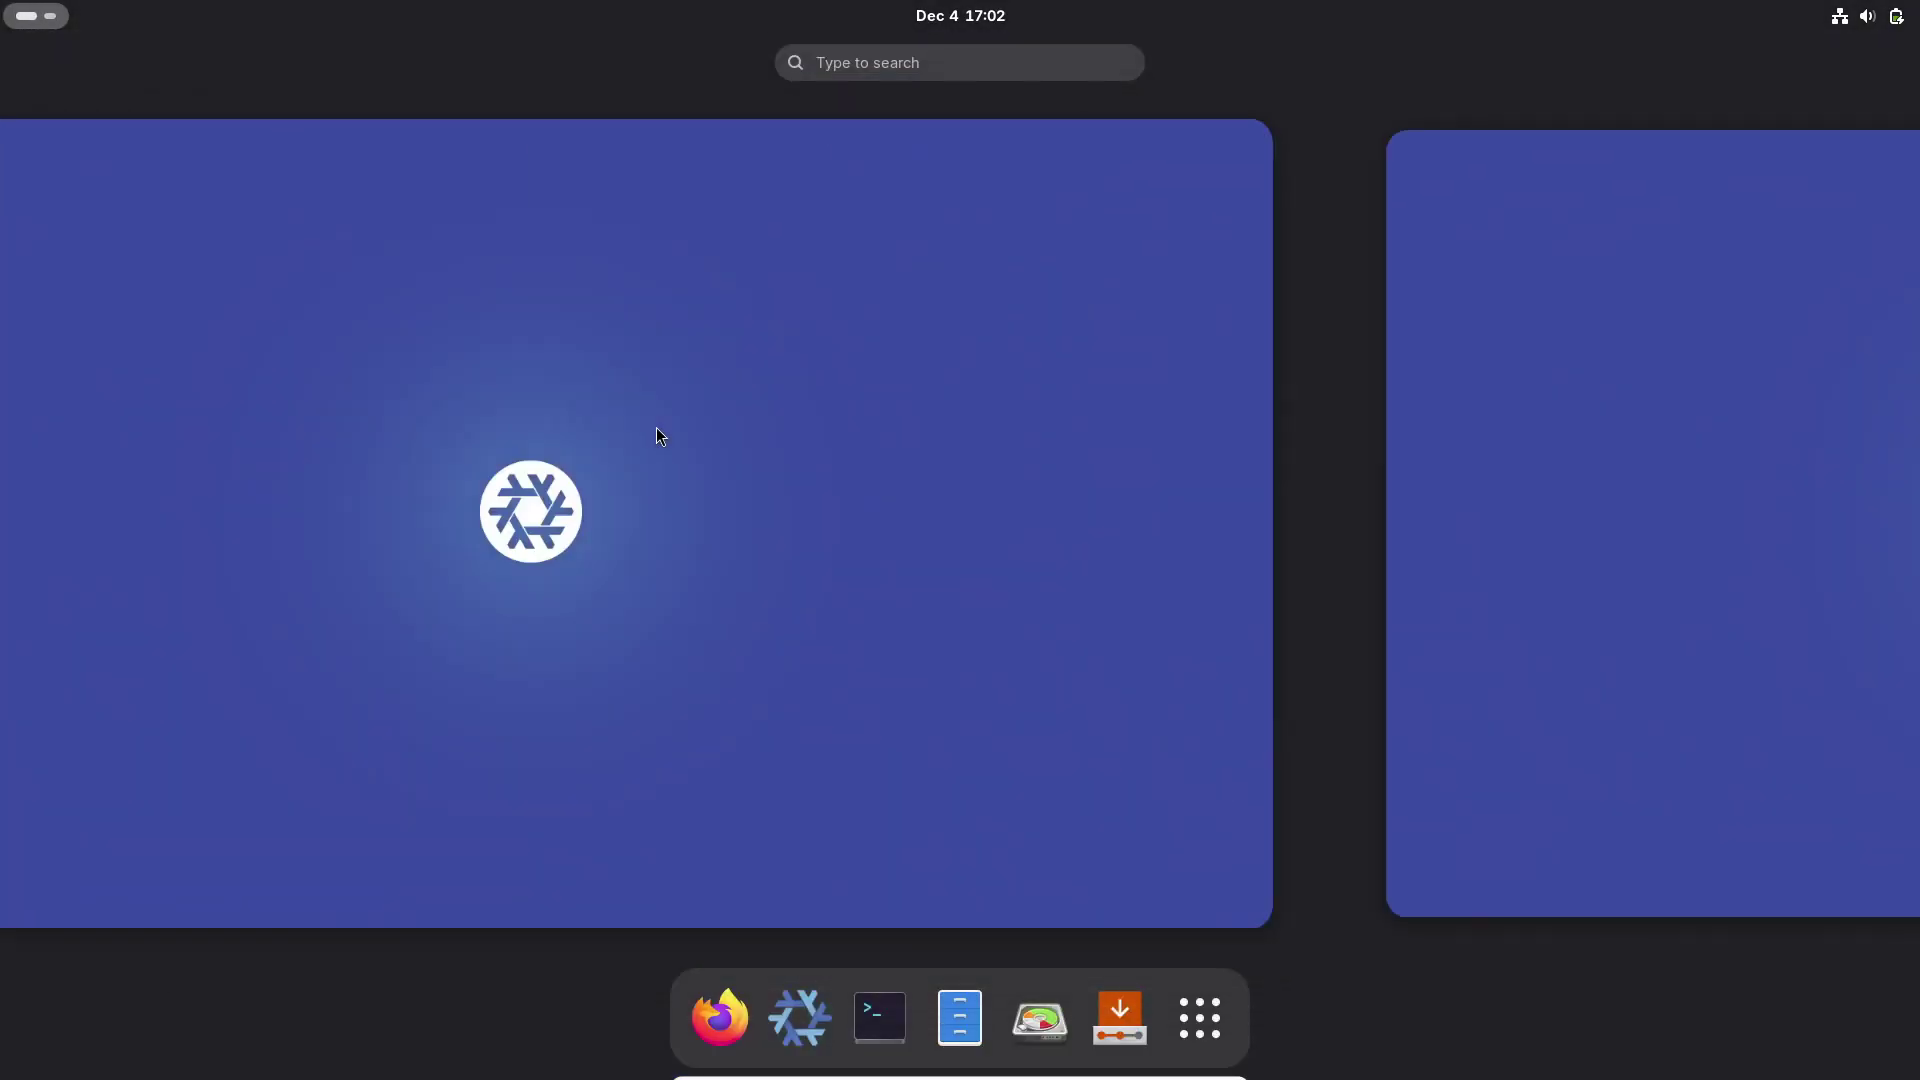
{"action": "left_click", "coordinate": [1194, 982]}
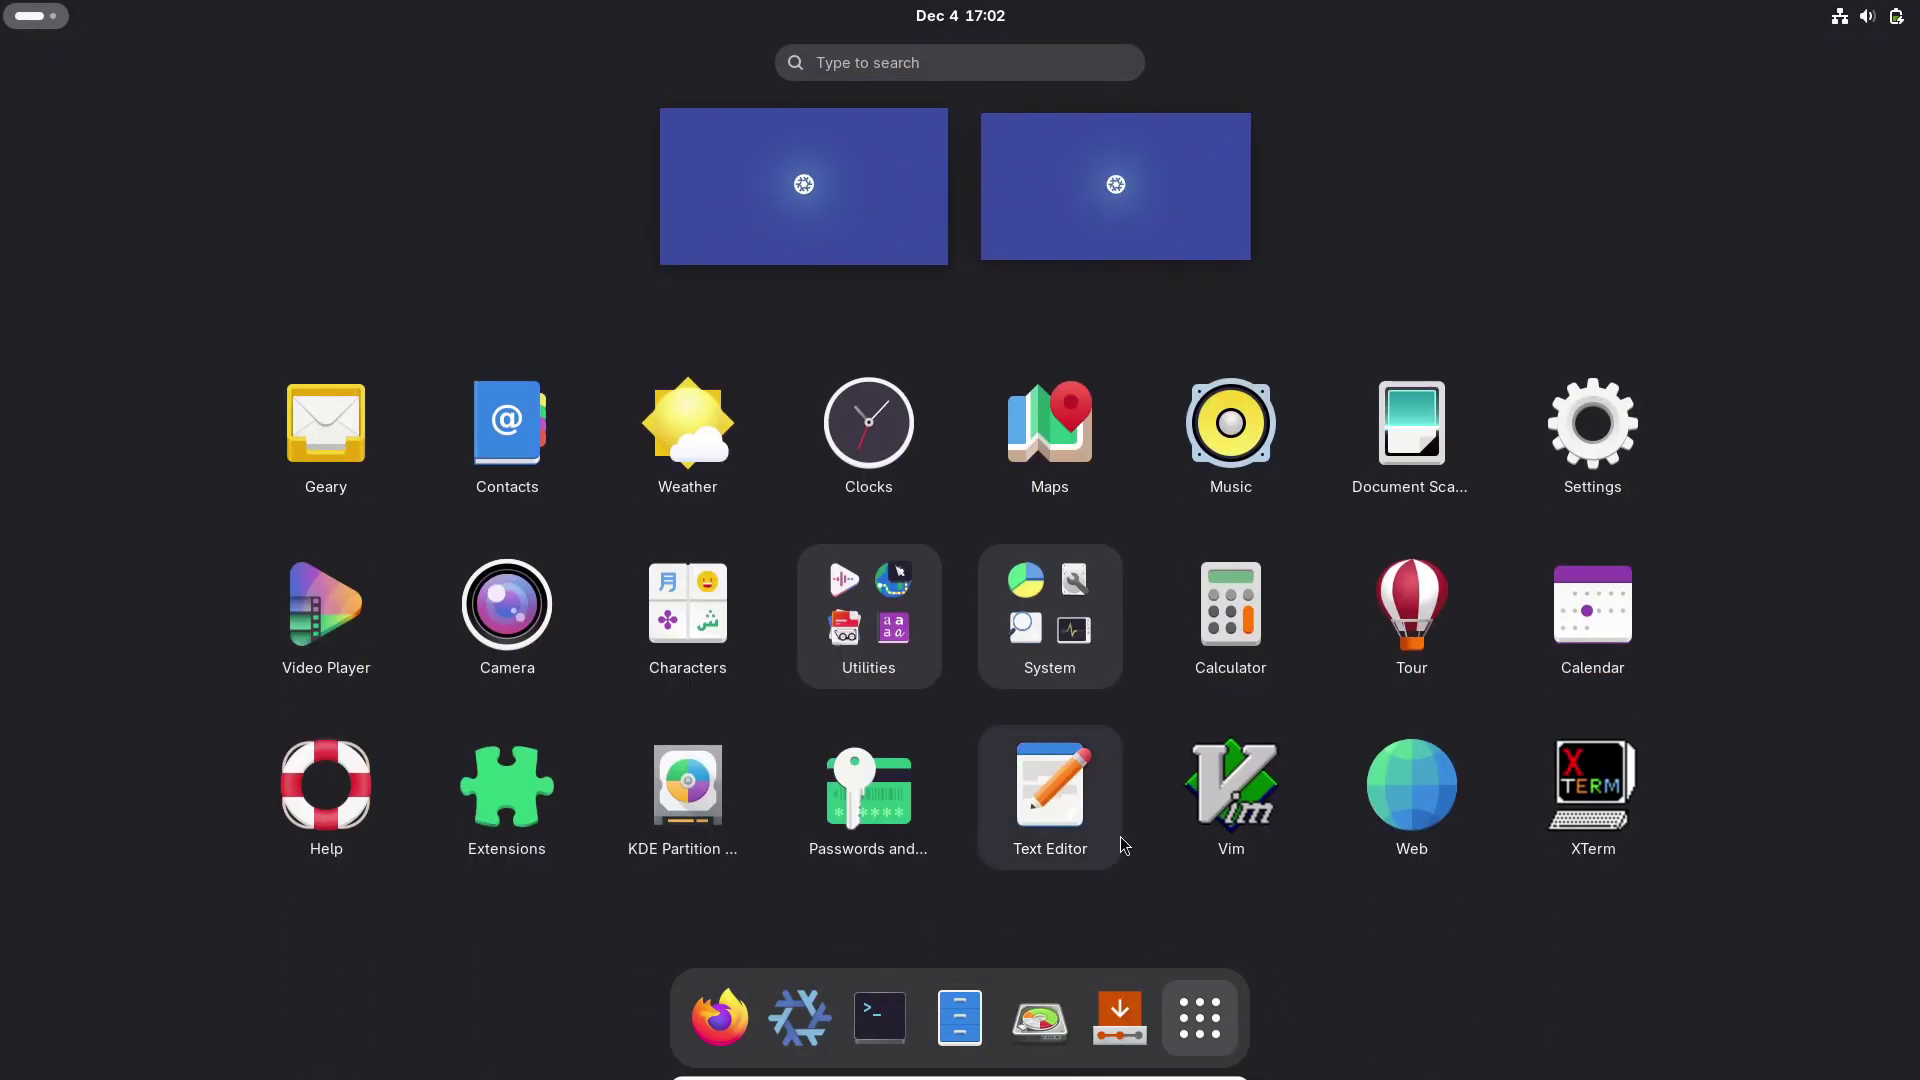
{"action": "left_click", "coordinate": [1580, 440]}
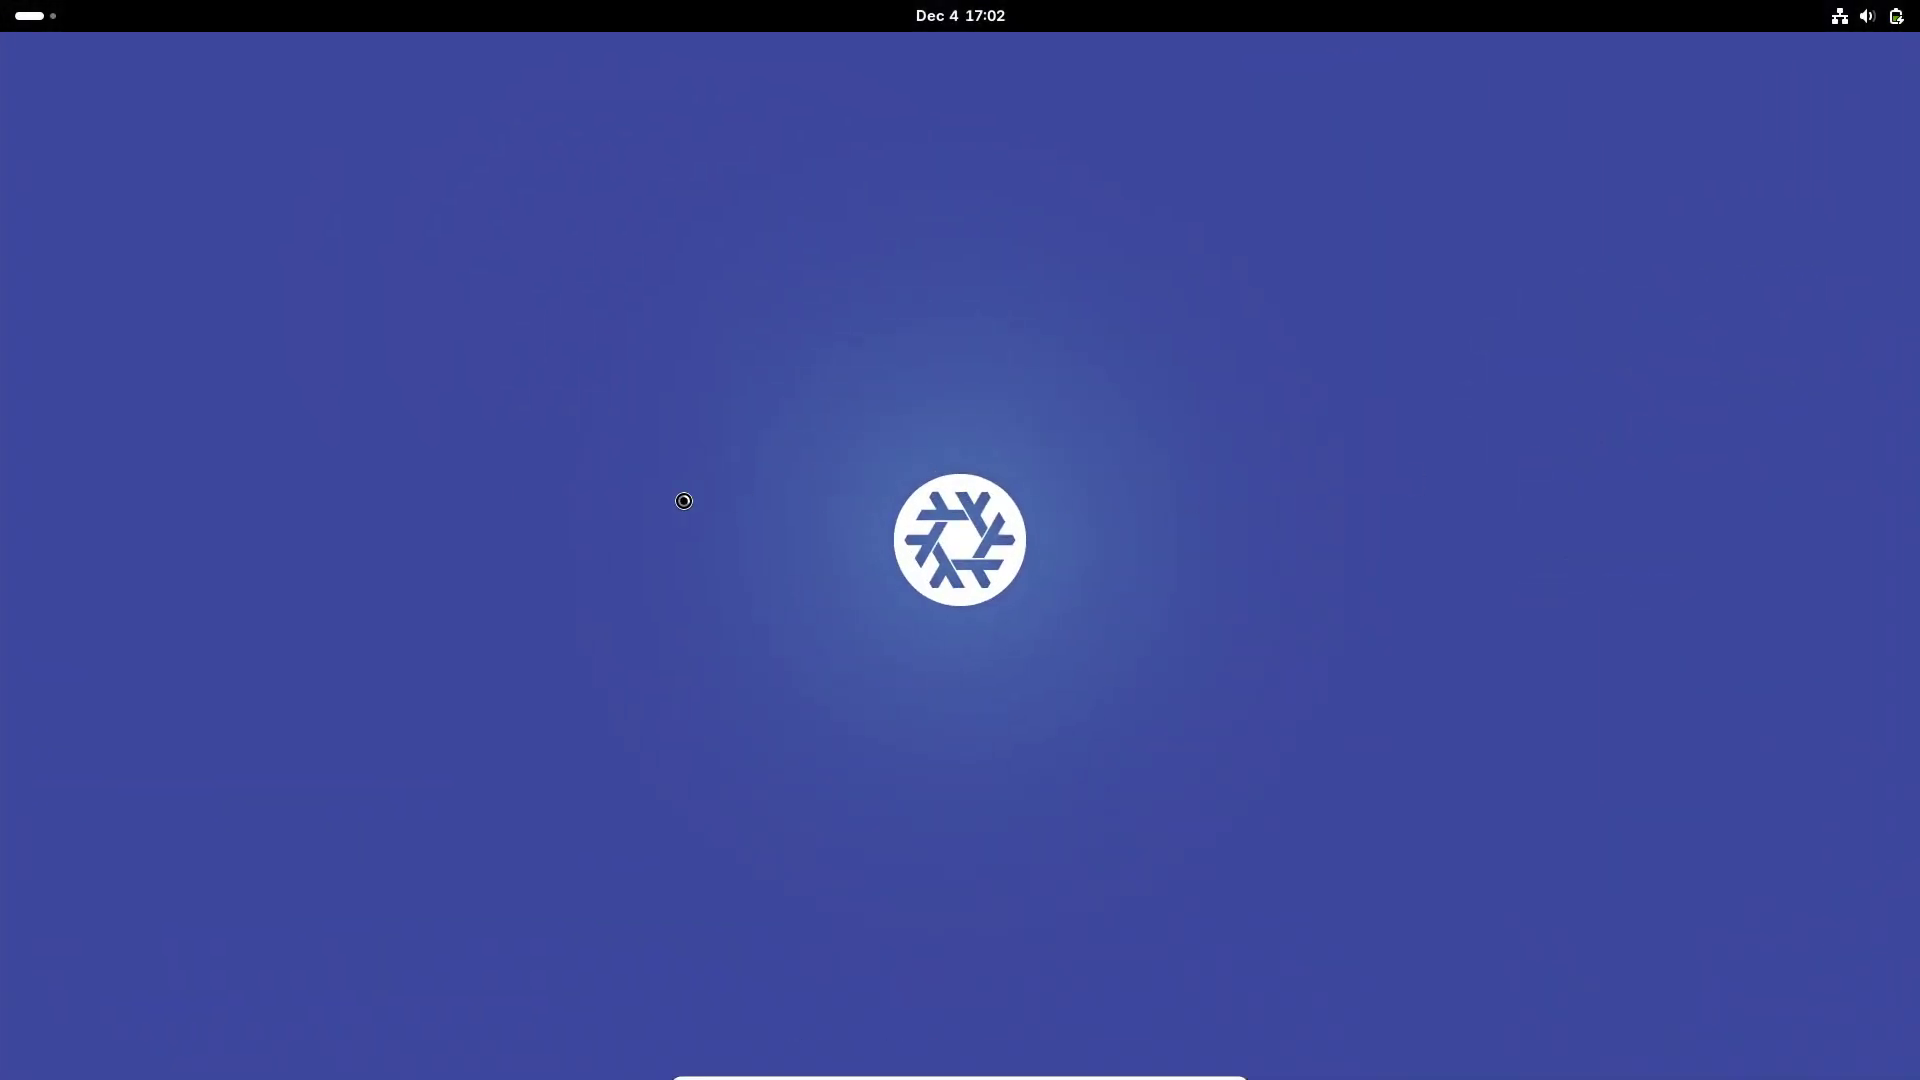
Step: View System > About details, selecting the OS Name and GNOME Version values, then close the details dialog
{"action": "scroll", "coordinate": [584, 600], "scroll_direction": "down", "scroll_amount": 5}
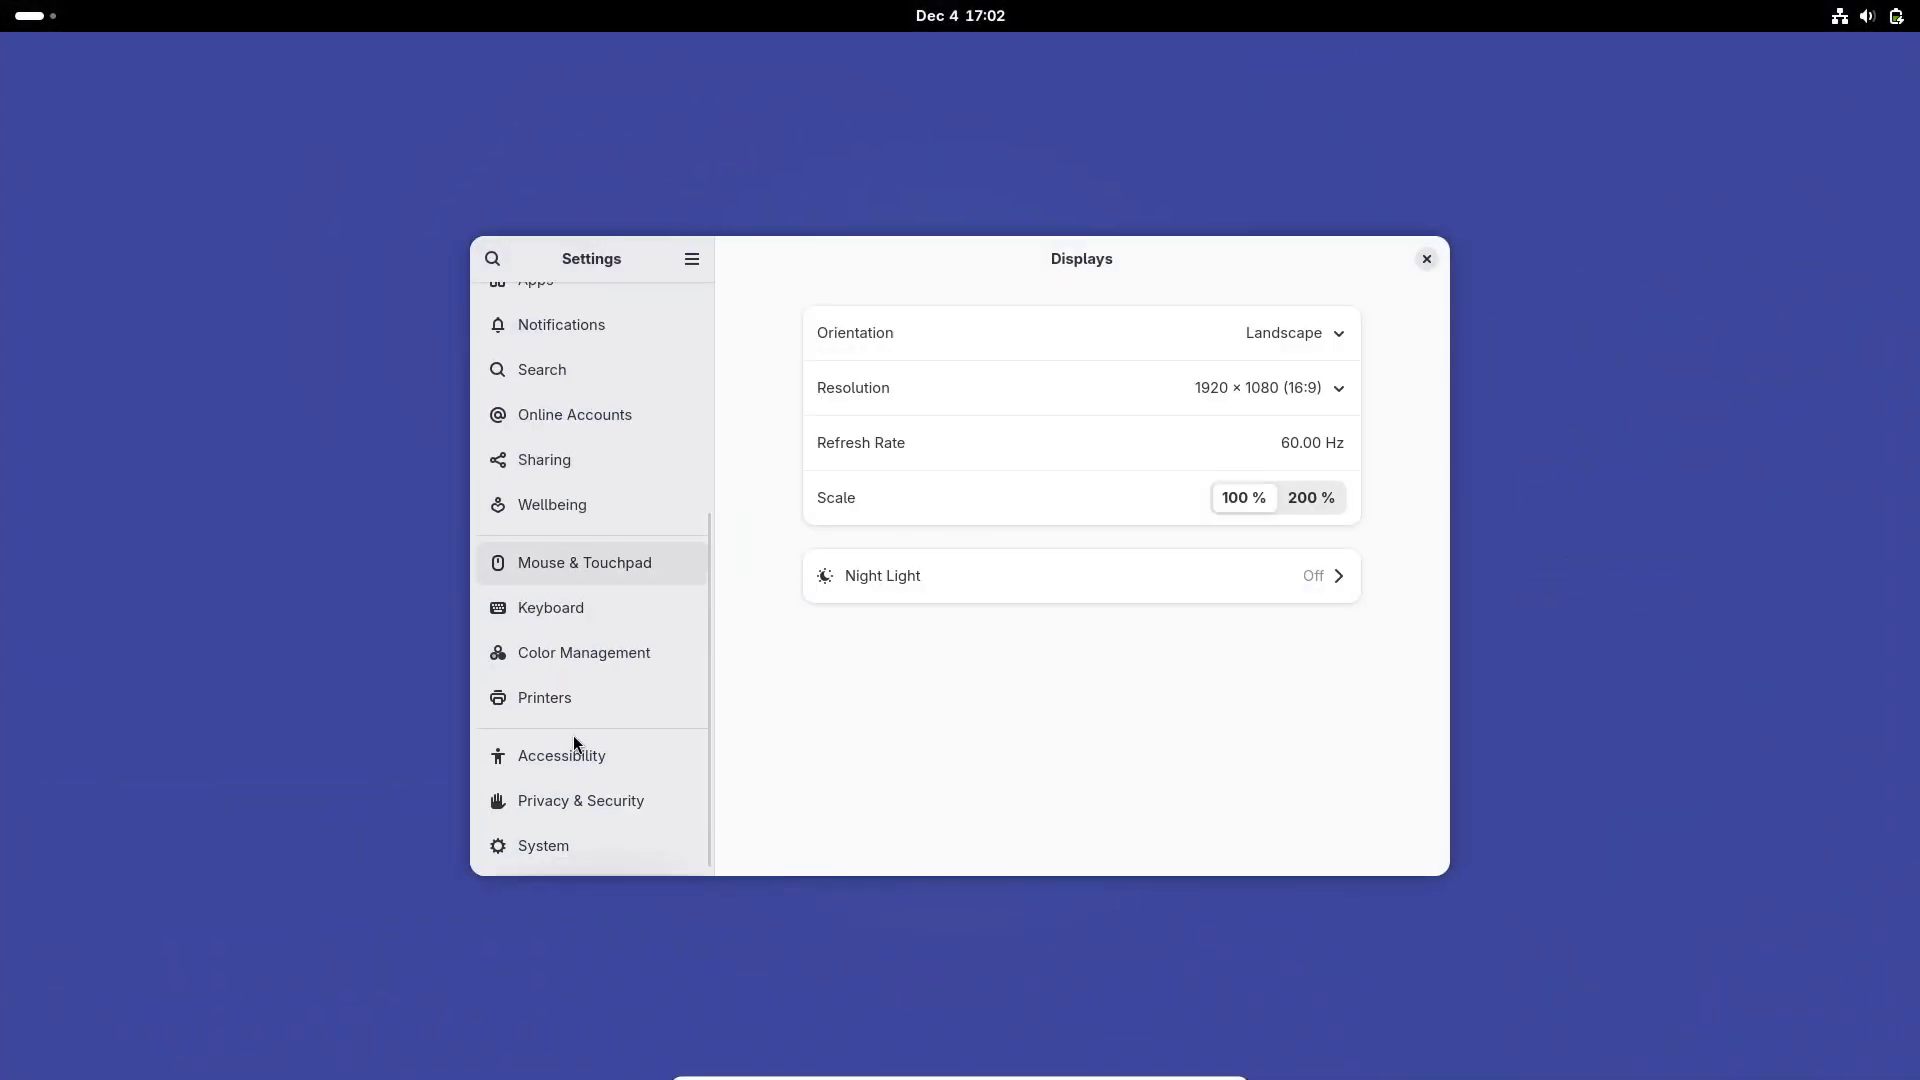
{"action": "left_click", "coordinate": [561, 848]}
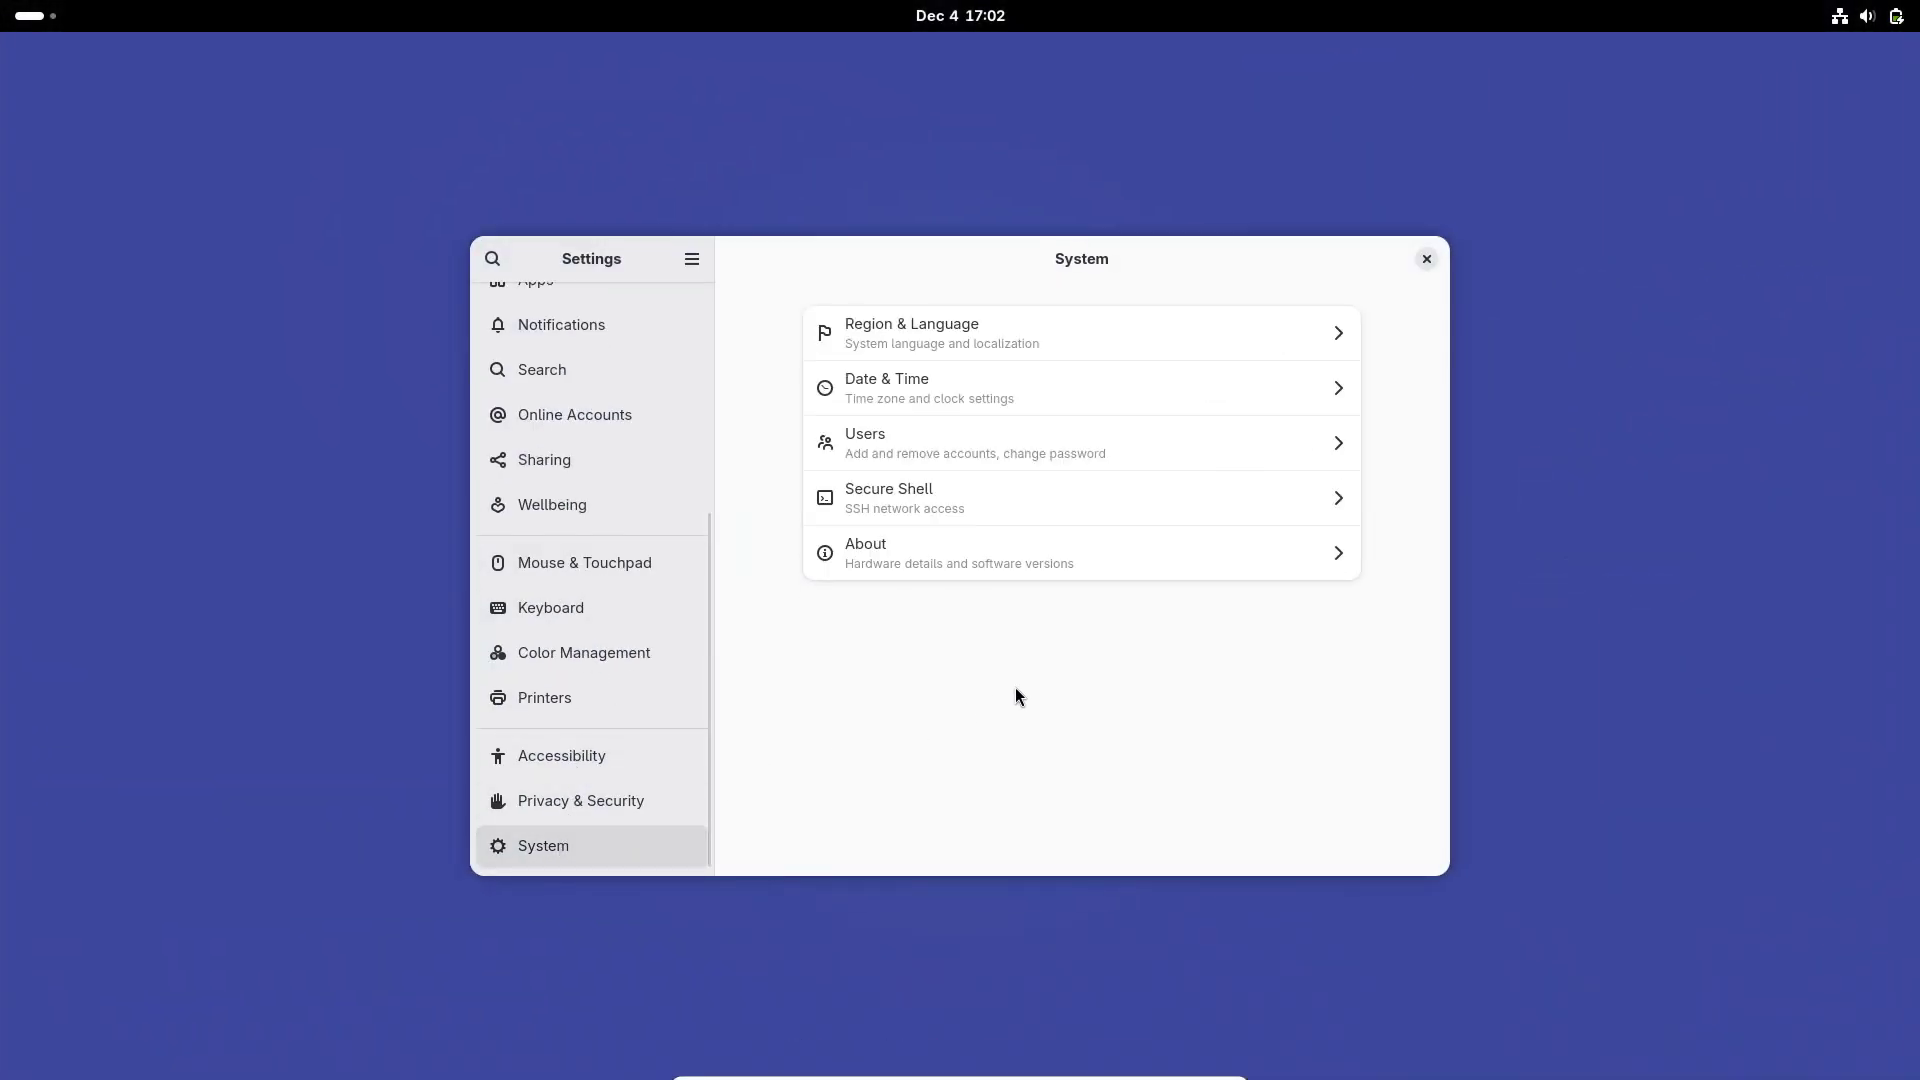
{"action": "left_click", "coordinate": [1017, 558]}
{"action": "scroll", "coordinate": [1092, 604], "scroll_direction": "down", "scroll_amount": 3}
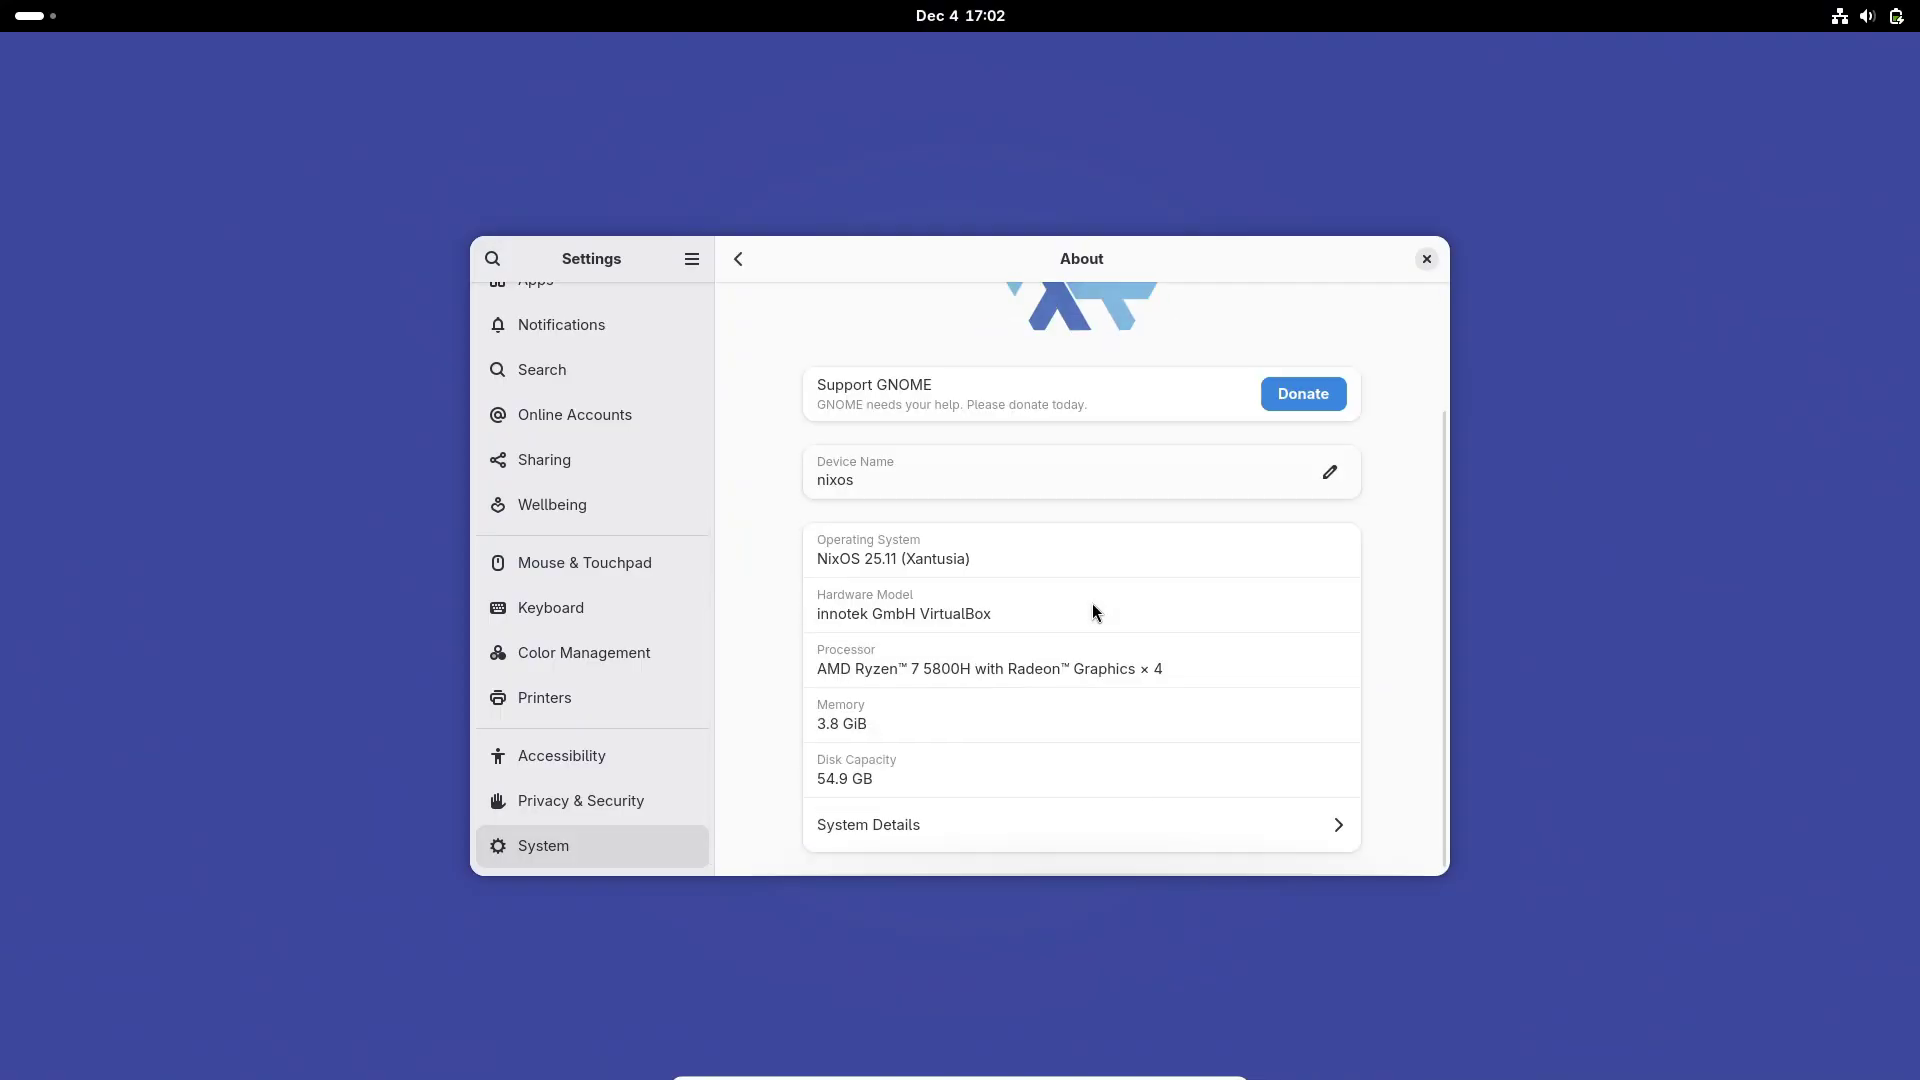
{"action": "left_click", "coordinate": [1034, 838]}
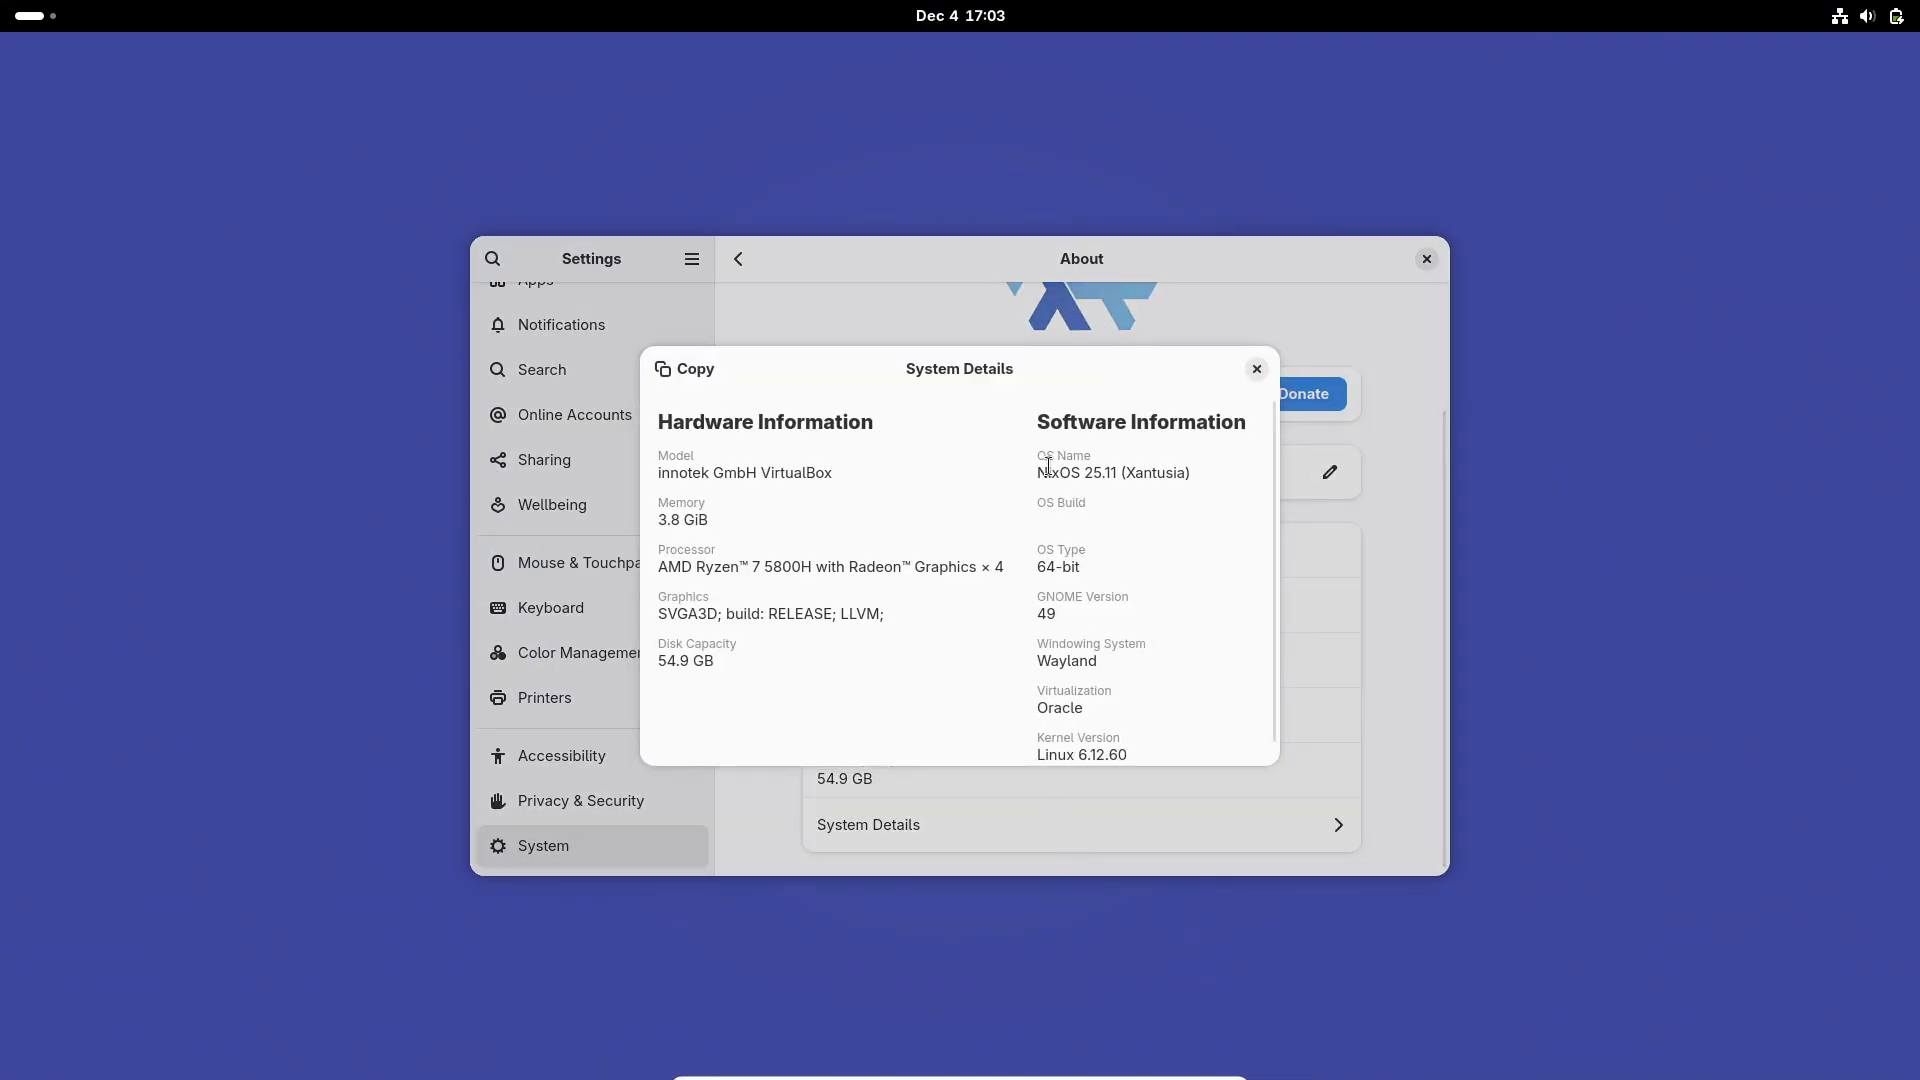
{"action": "left_click_drag", "start_coordinate": [1046, 473], "coordinate": [1237, 475]}
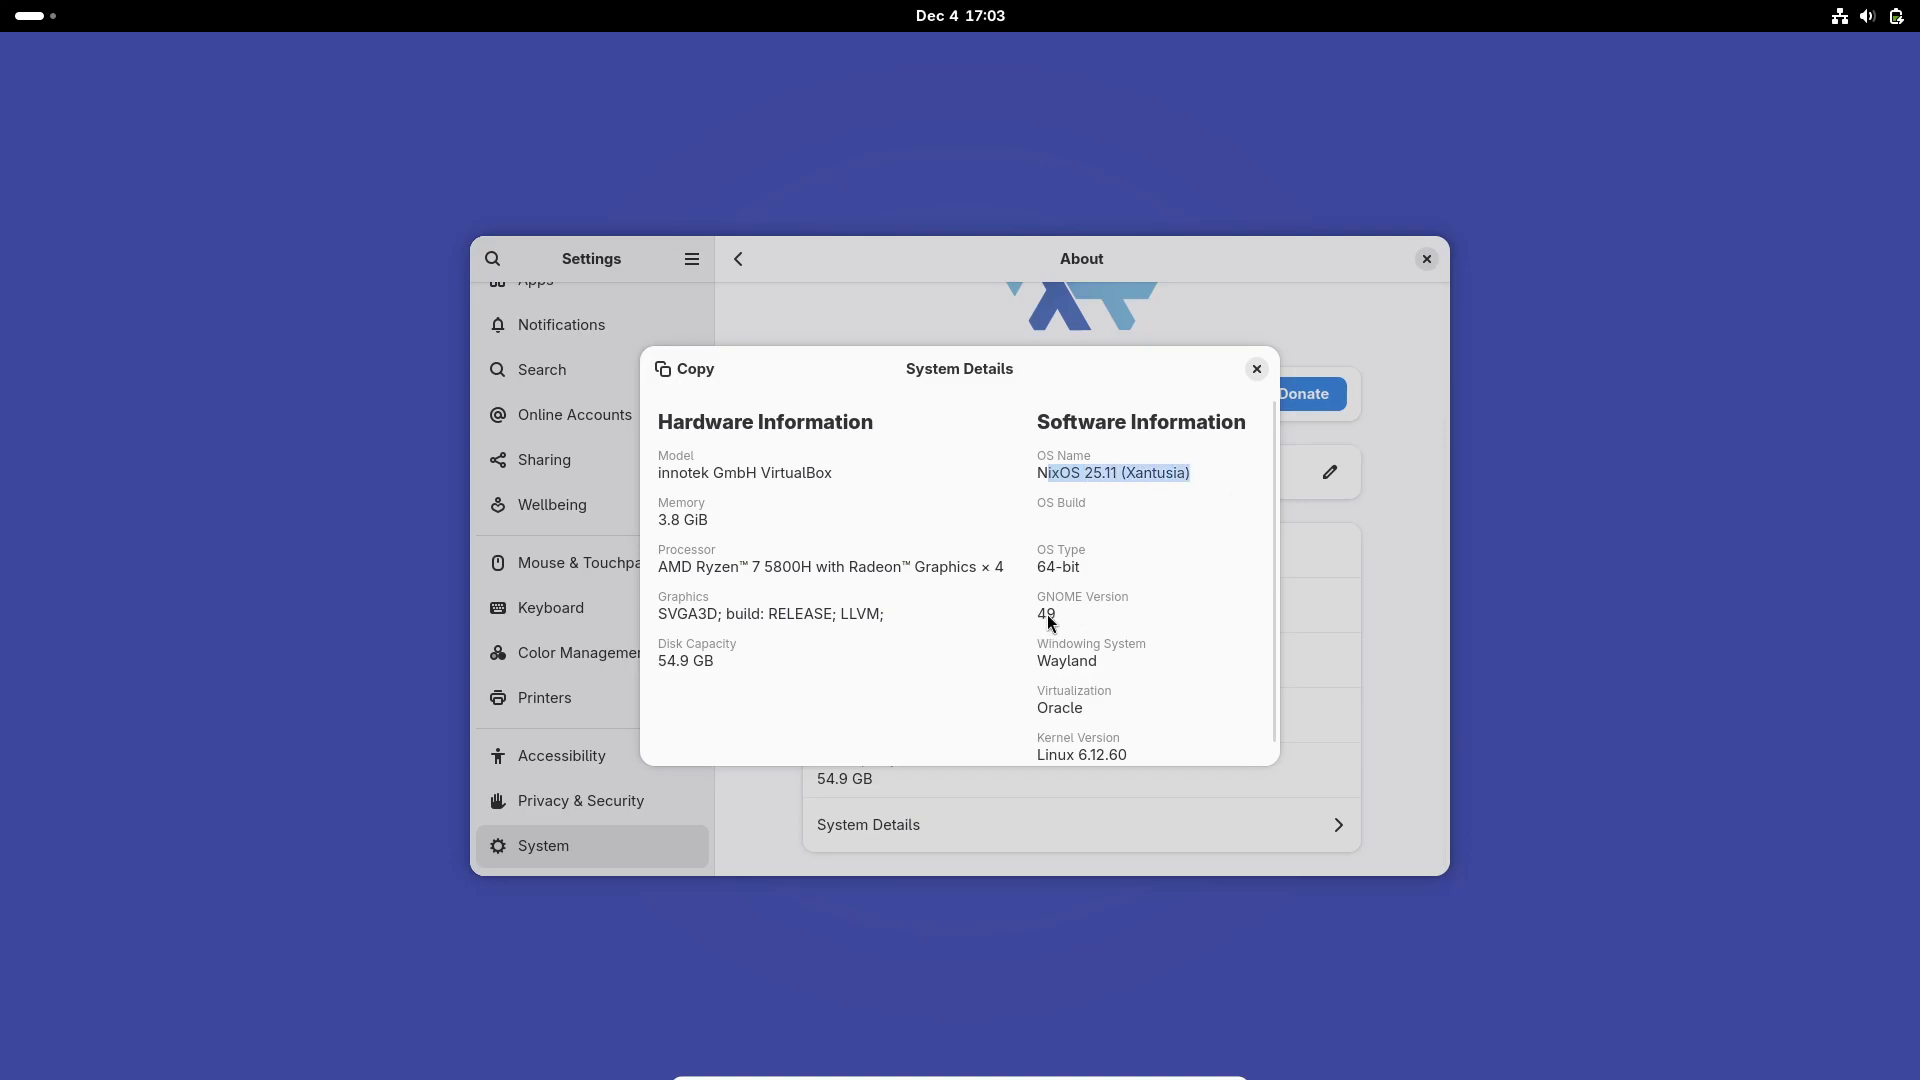
{"action": "left_click_drag", "start_coordinate": [1047, 614], "coordinate": [1069, 613]}
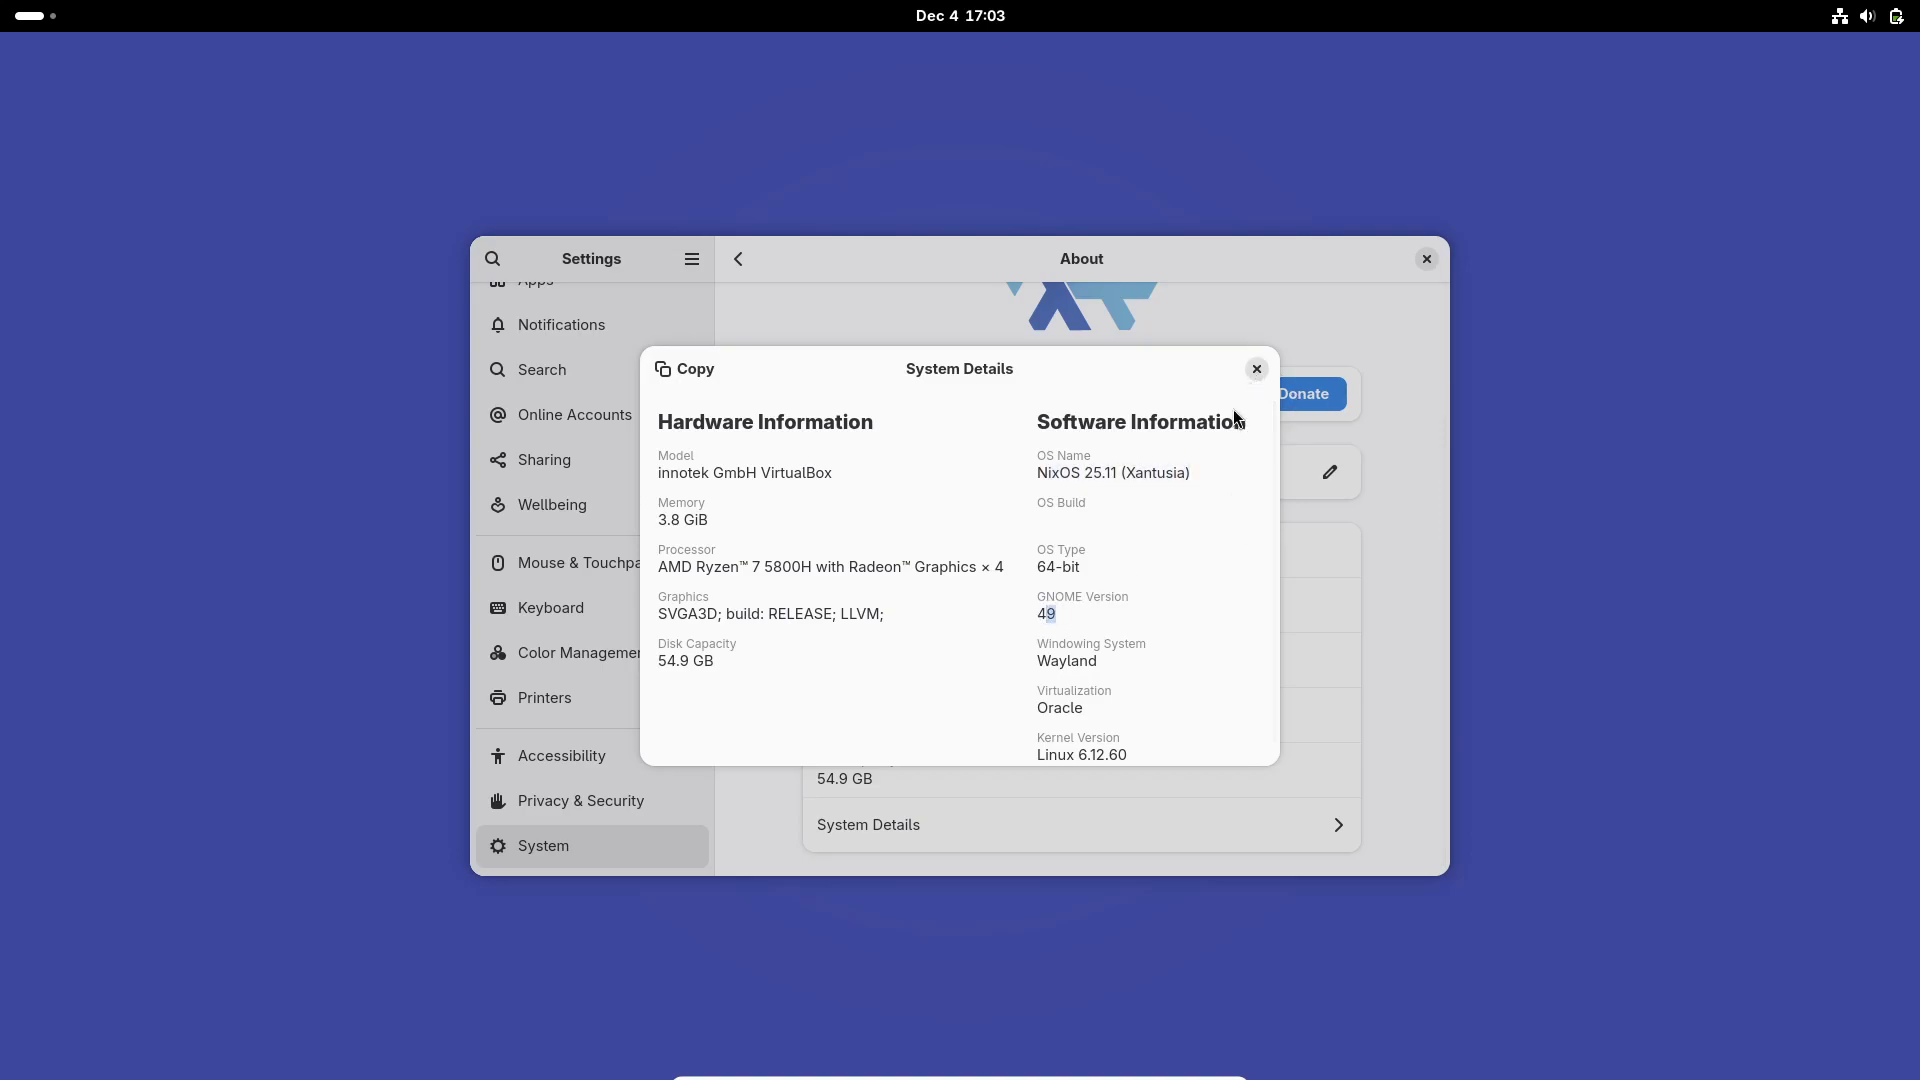
{"action": "scroll", "coordinate": [1228, 460], "scroll_direction": "down", "scroll_amount": 1}
{"action": "left_click", "coordinate": [1257, 369]}
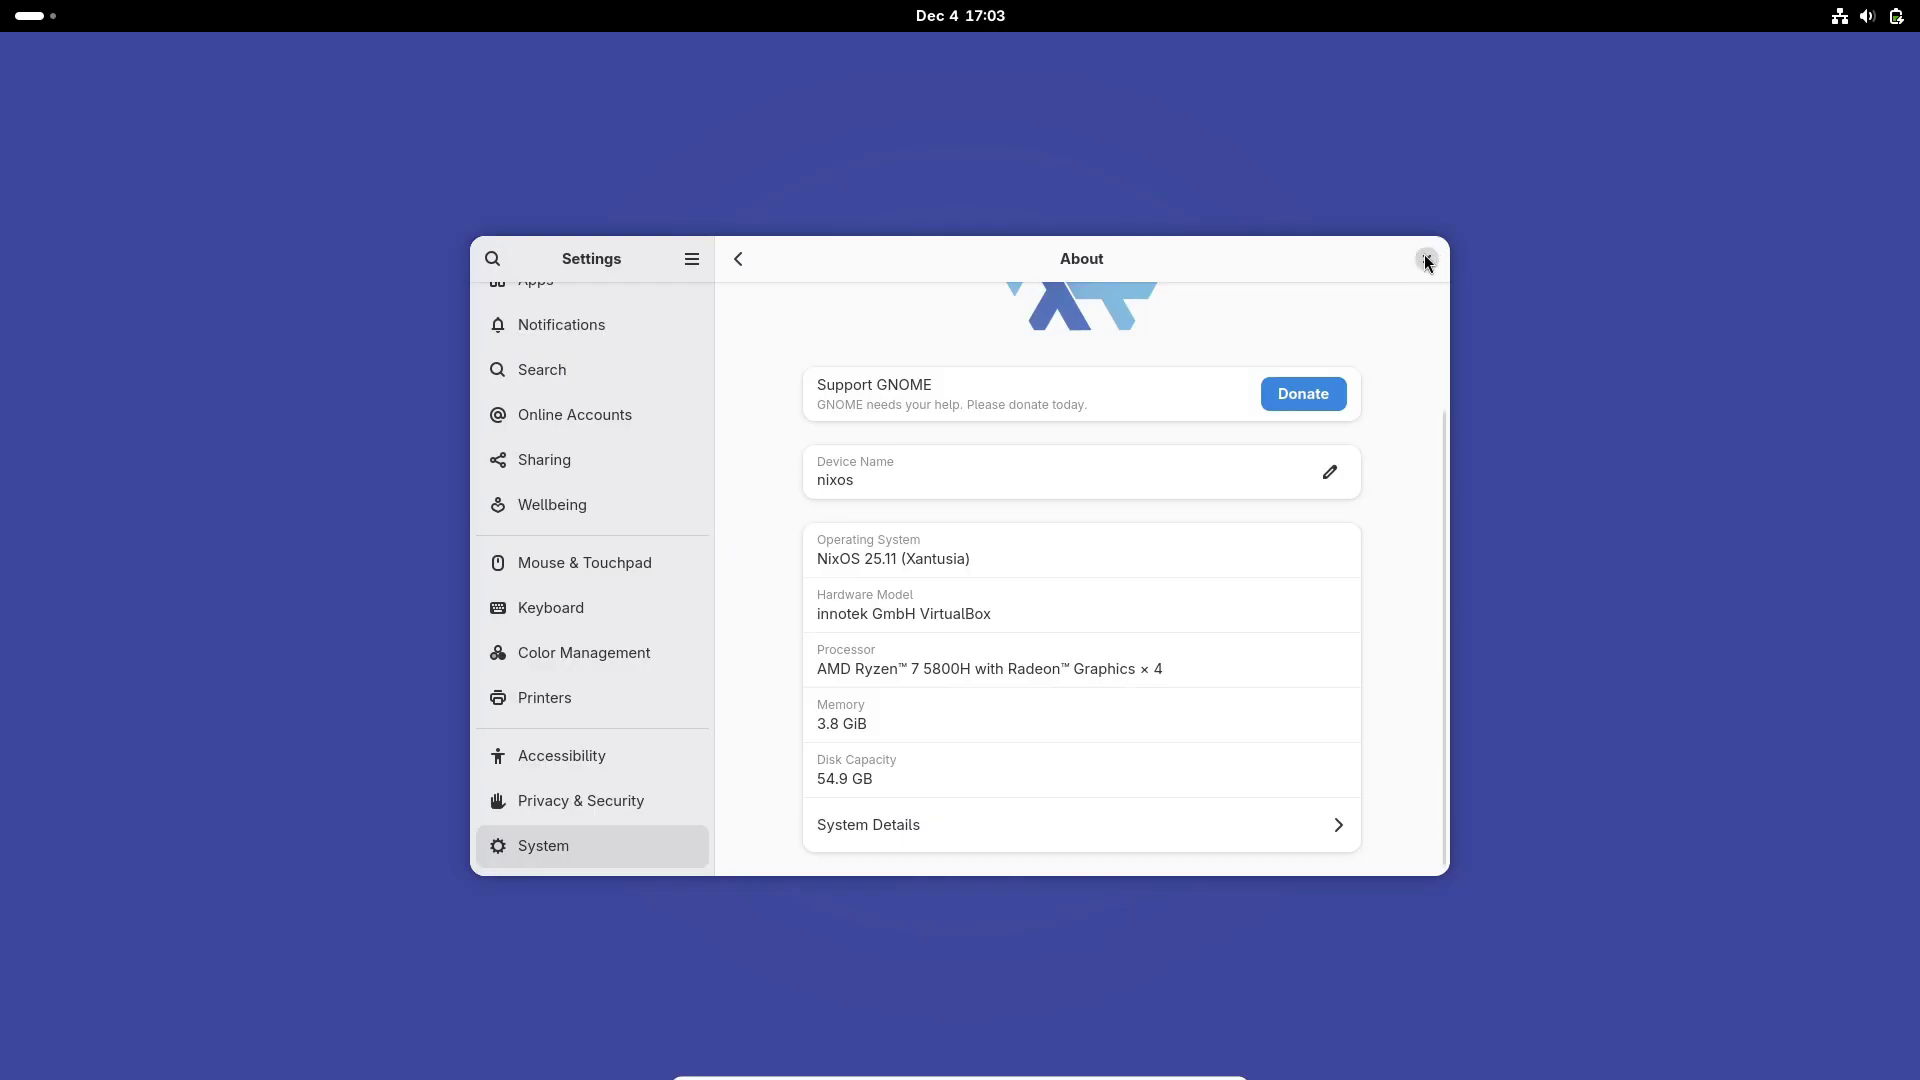
Step: Close Settings and briefly check the calendar panel and quick settings menu
{"action": "left_click", "coordinate": [1427, 259]}
{"action": "left_click", "coordinate": [979, 18]}
{"action": "left_click", "coordinate": [979, 18]}
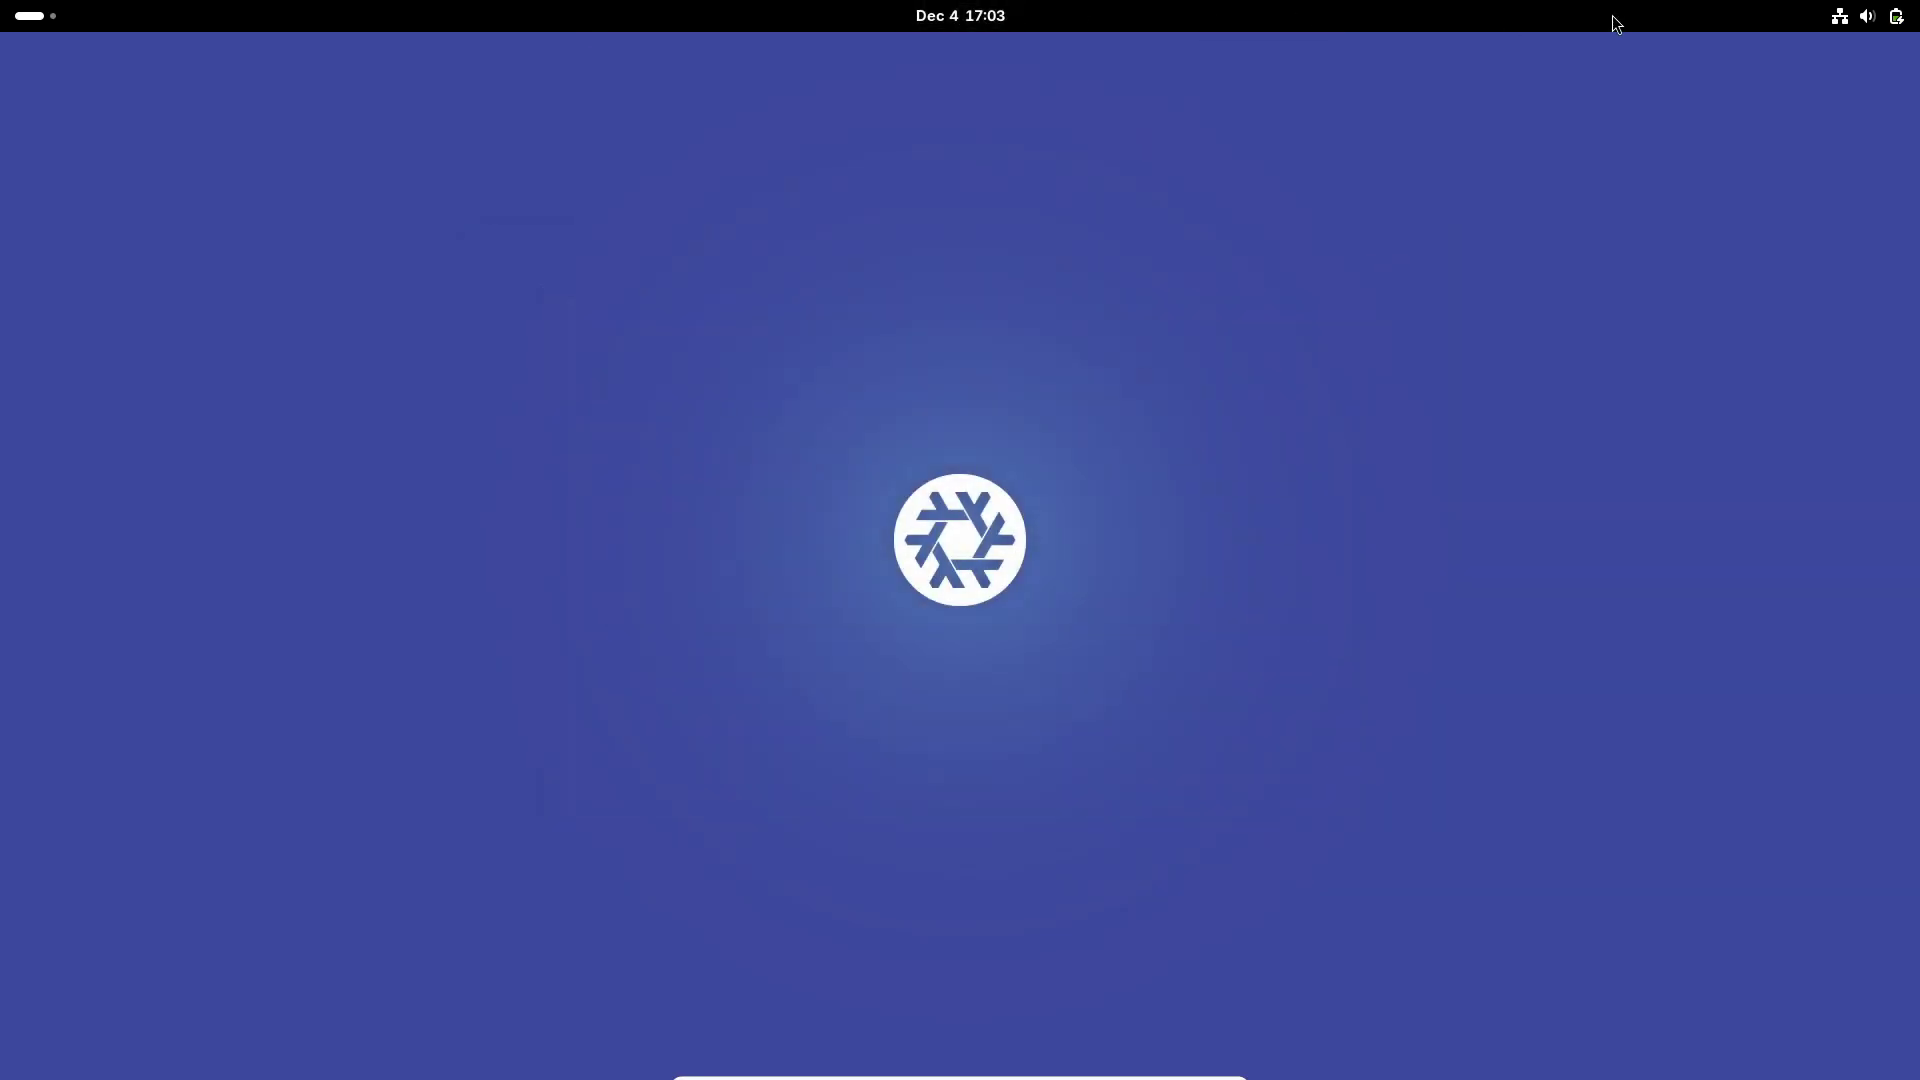
{"action": "left_click", "coordinate": [1864, 16]}
{"action": "left_click", "coordinate": [1840, 16]}
Step: Browse the Utilities and System app folders, then launch Files and move it to the upper left
{"action": "left_click", "coordinate": [54, 20]}
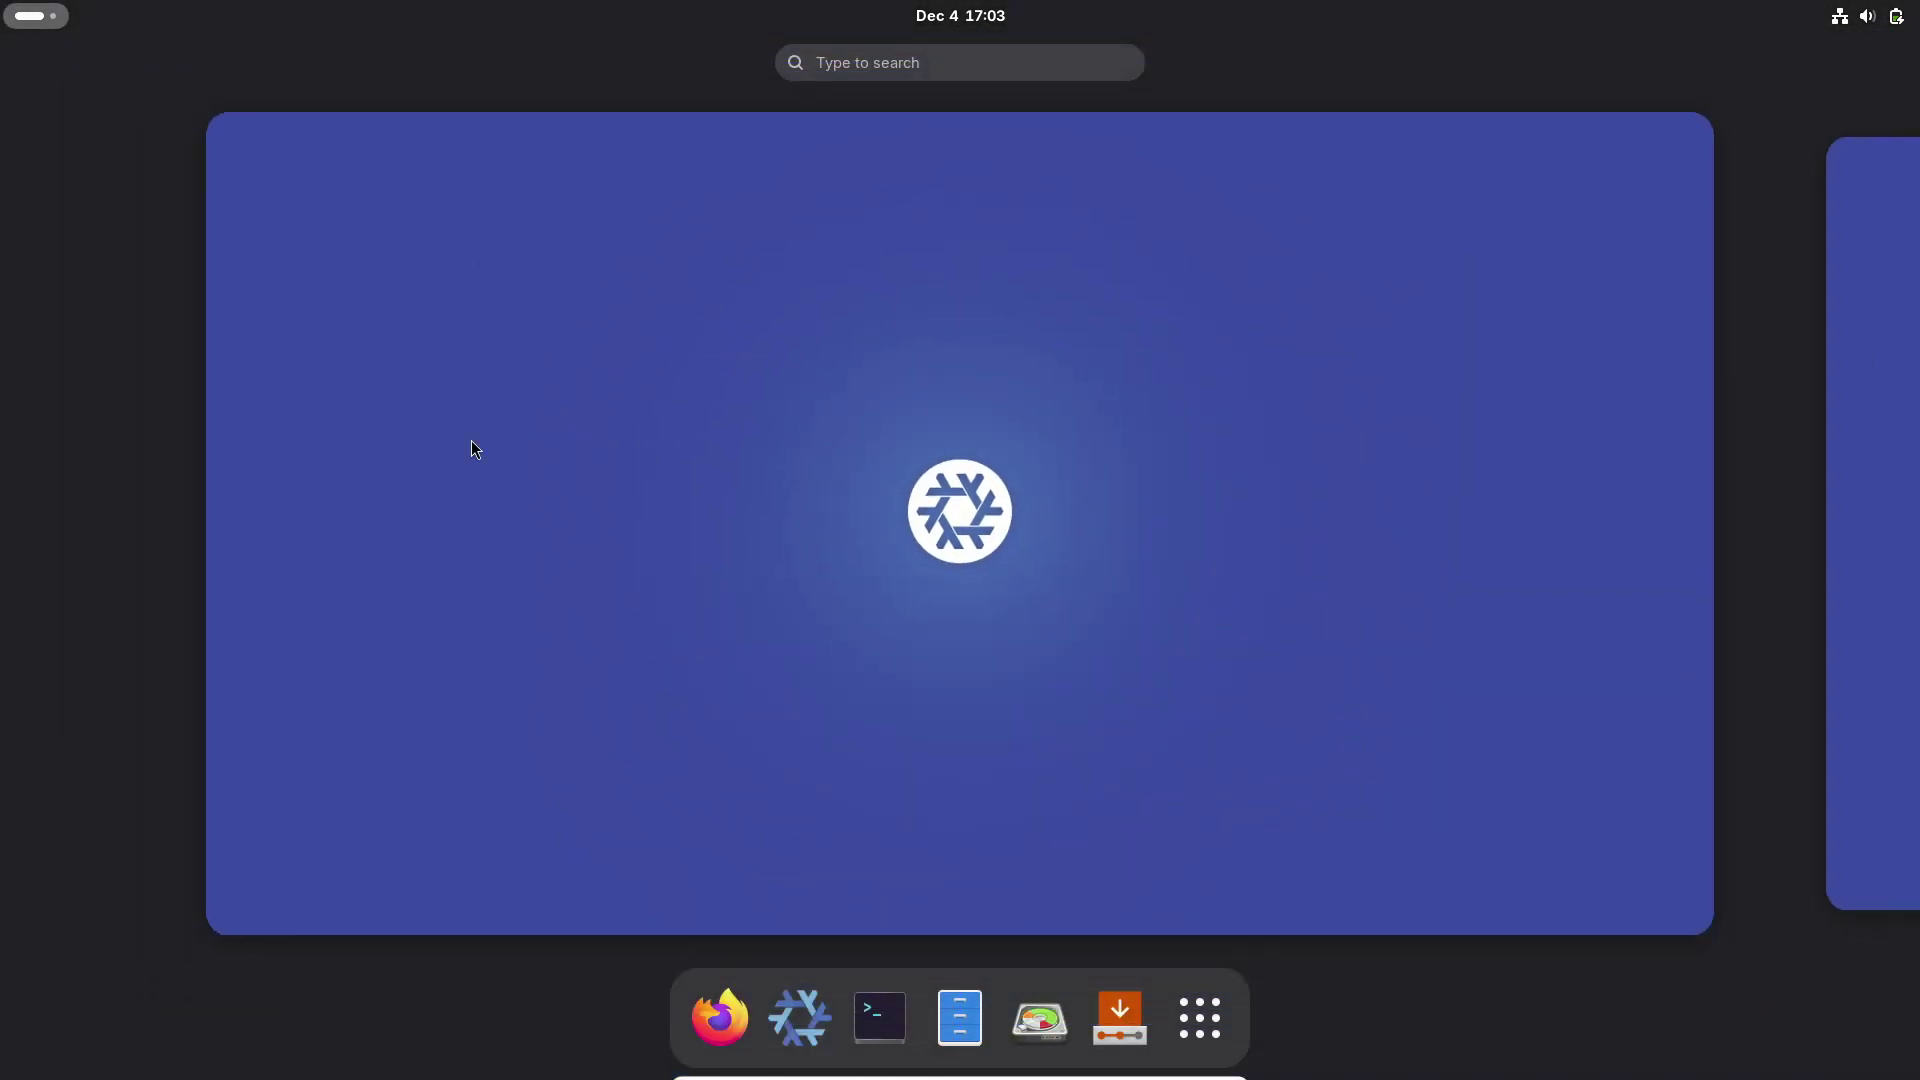
{"action": "left_click", "coordinate": [1200, 1018]}
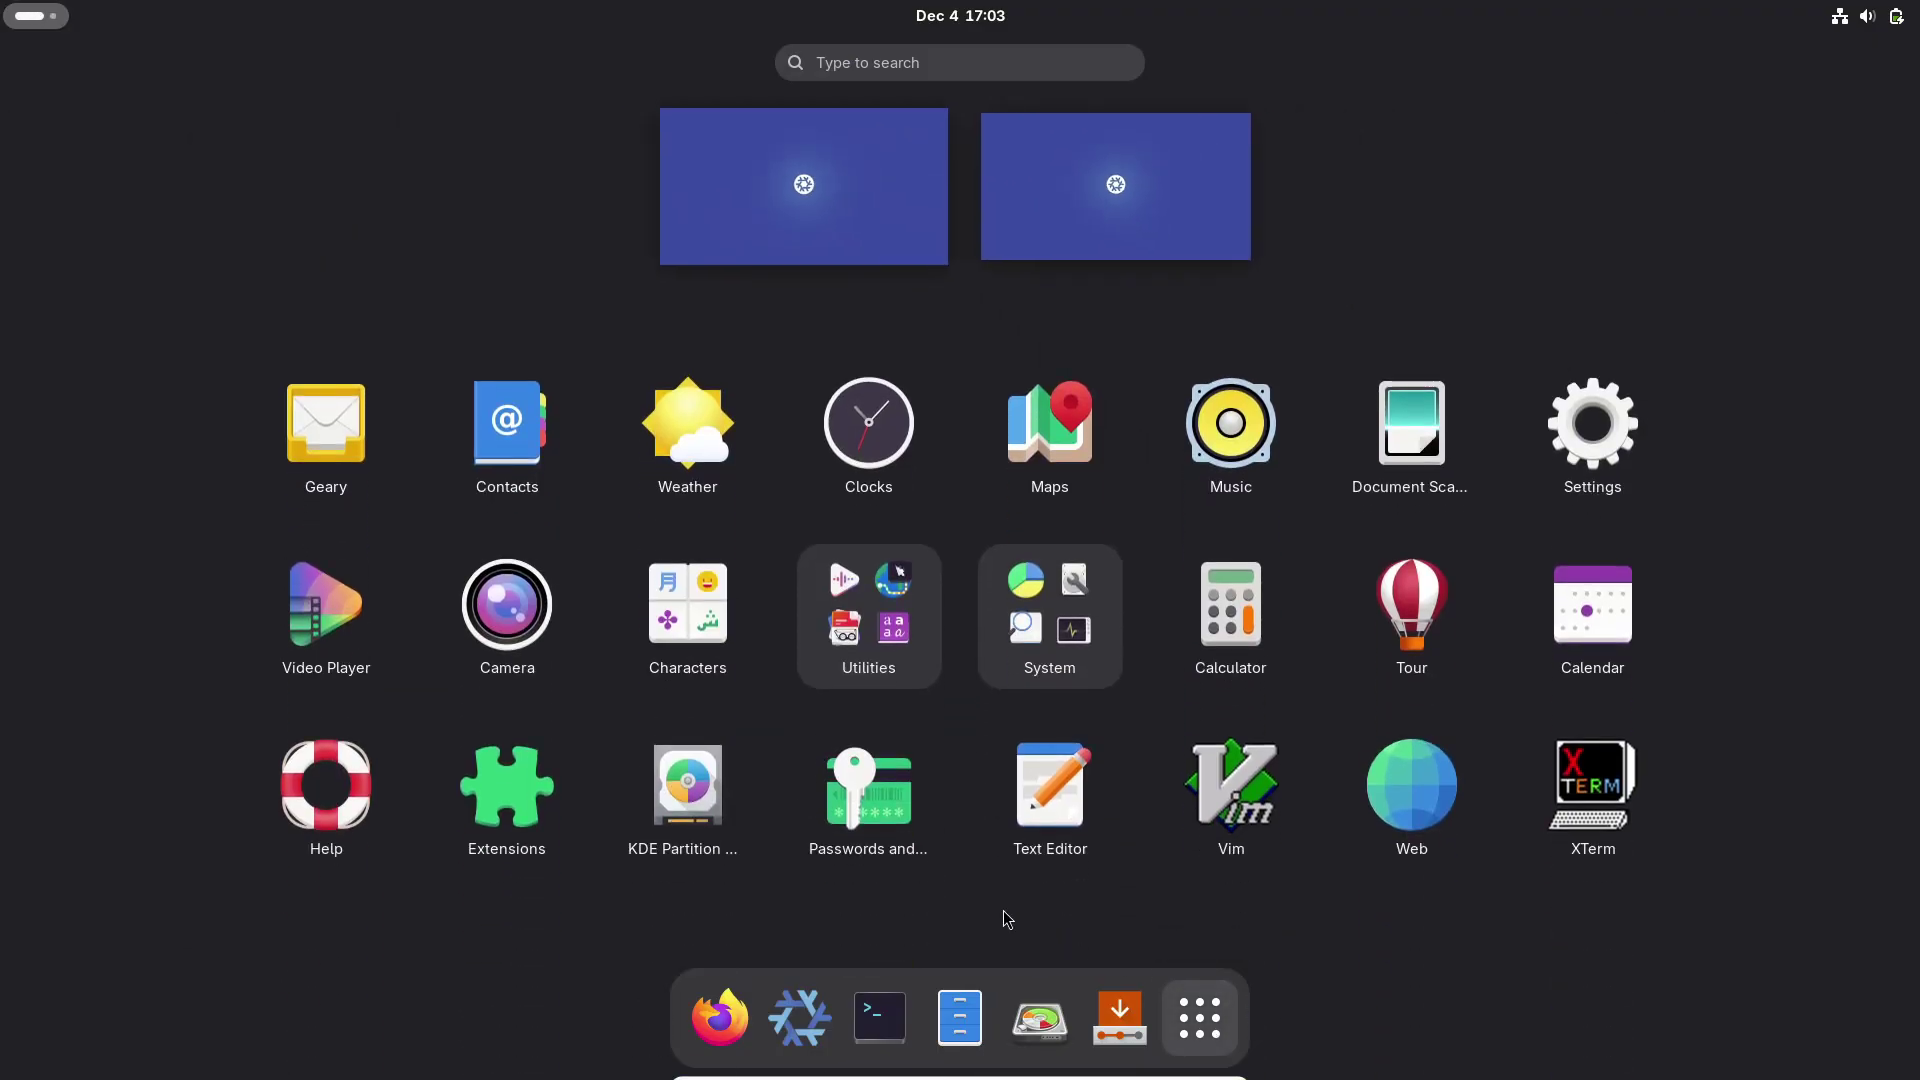
{"action": "left_click", "coordinate": [912, 620]}
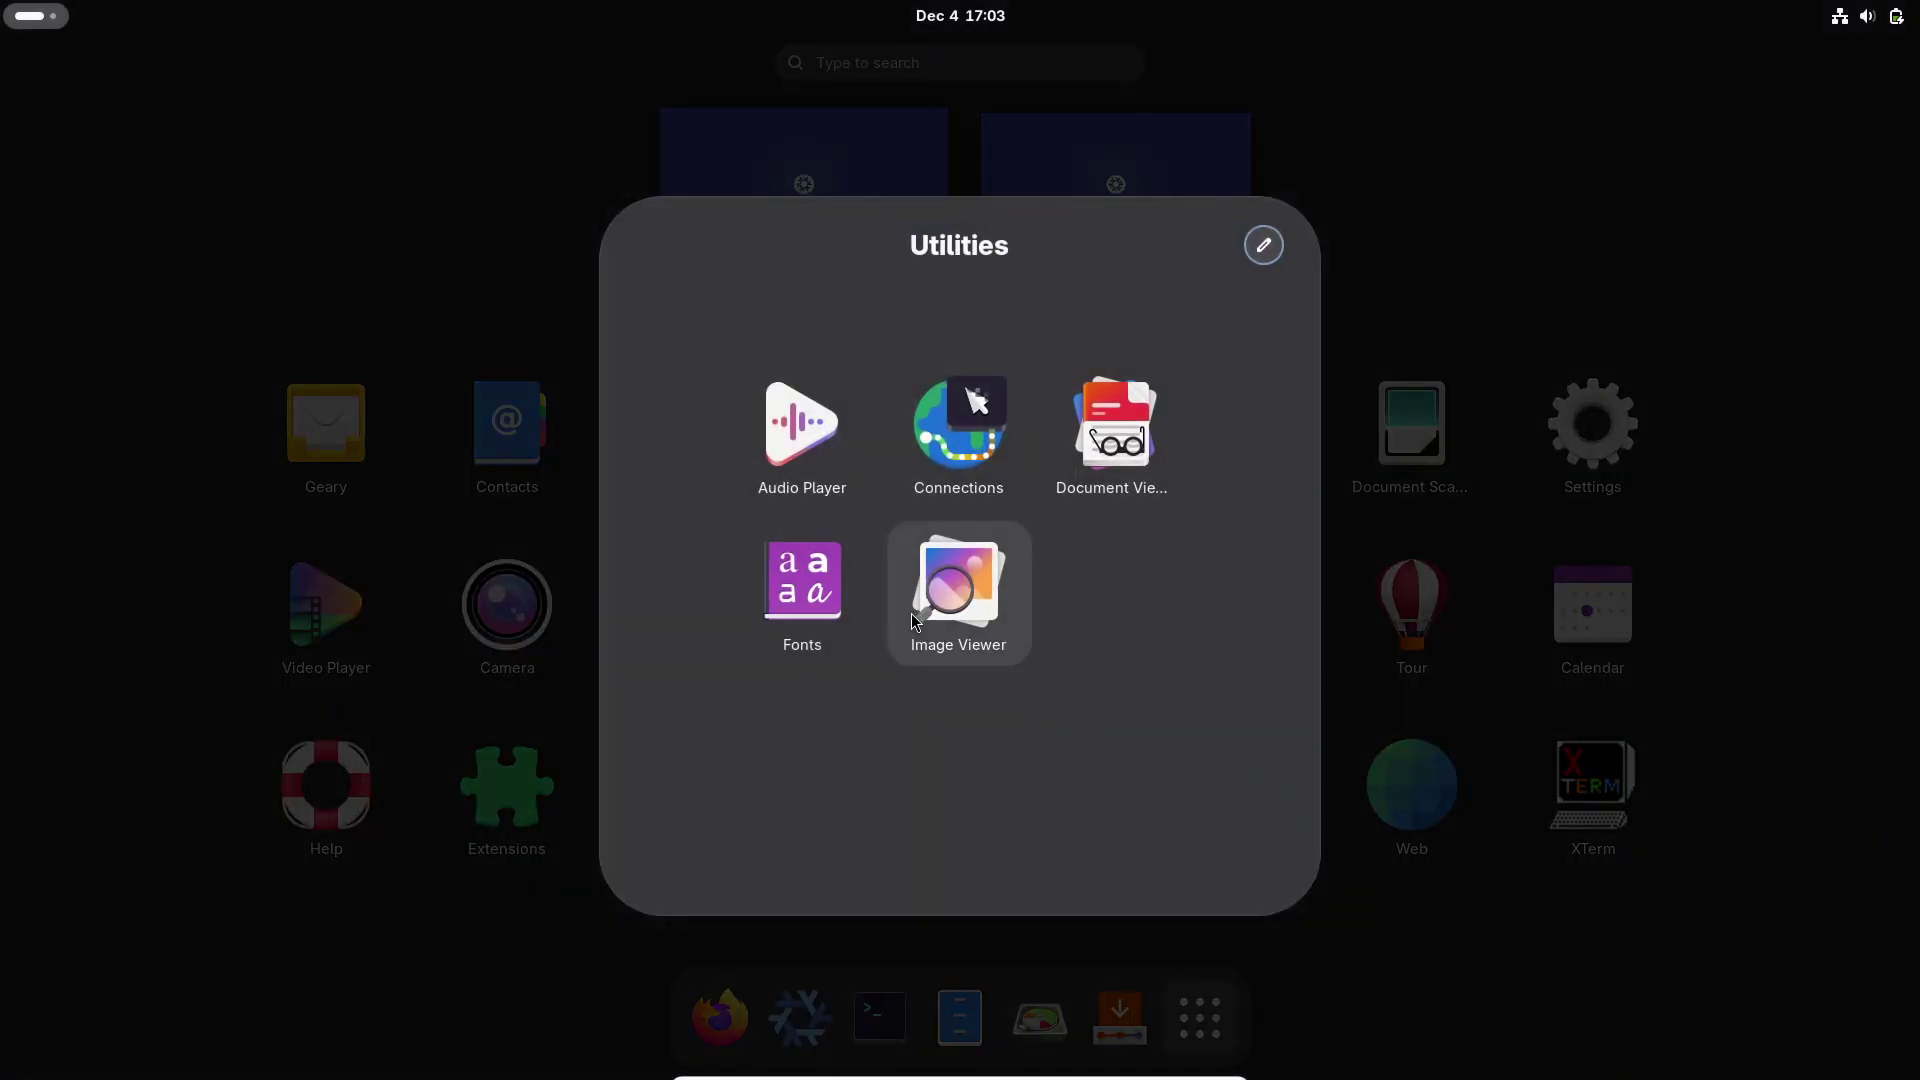
{"action": "left_click", "coordinate": [596, 834]}
{"action": "left_click", "coordinate": [1096, 651]}
{"action": "left_click", "coordinate": [1330, 723]}
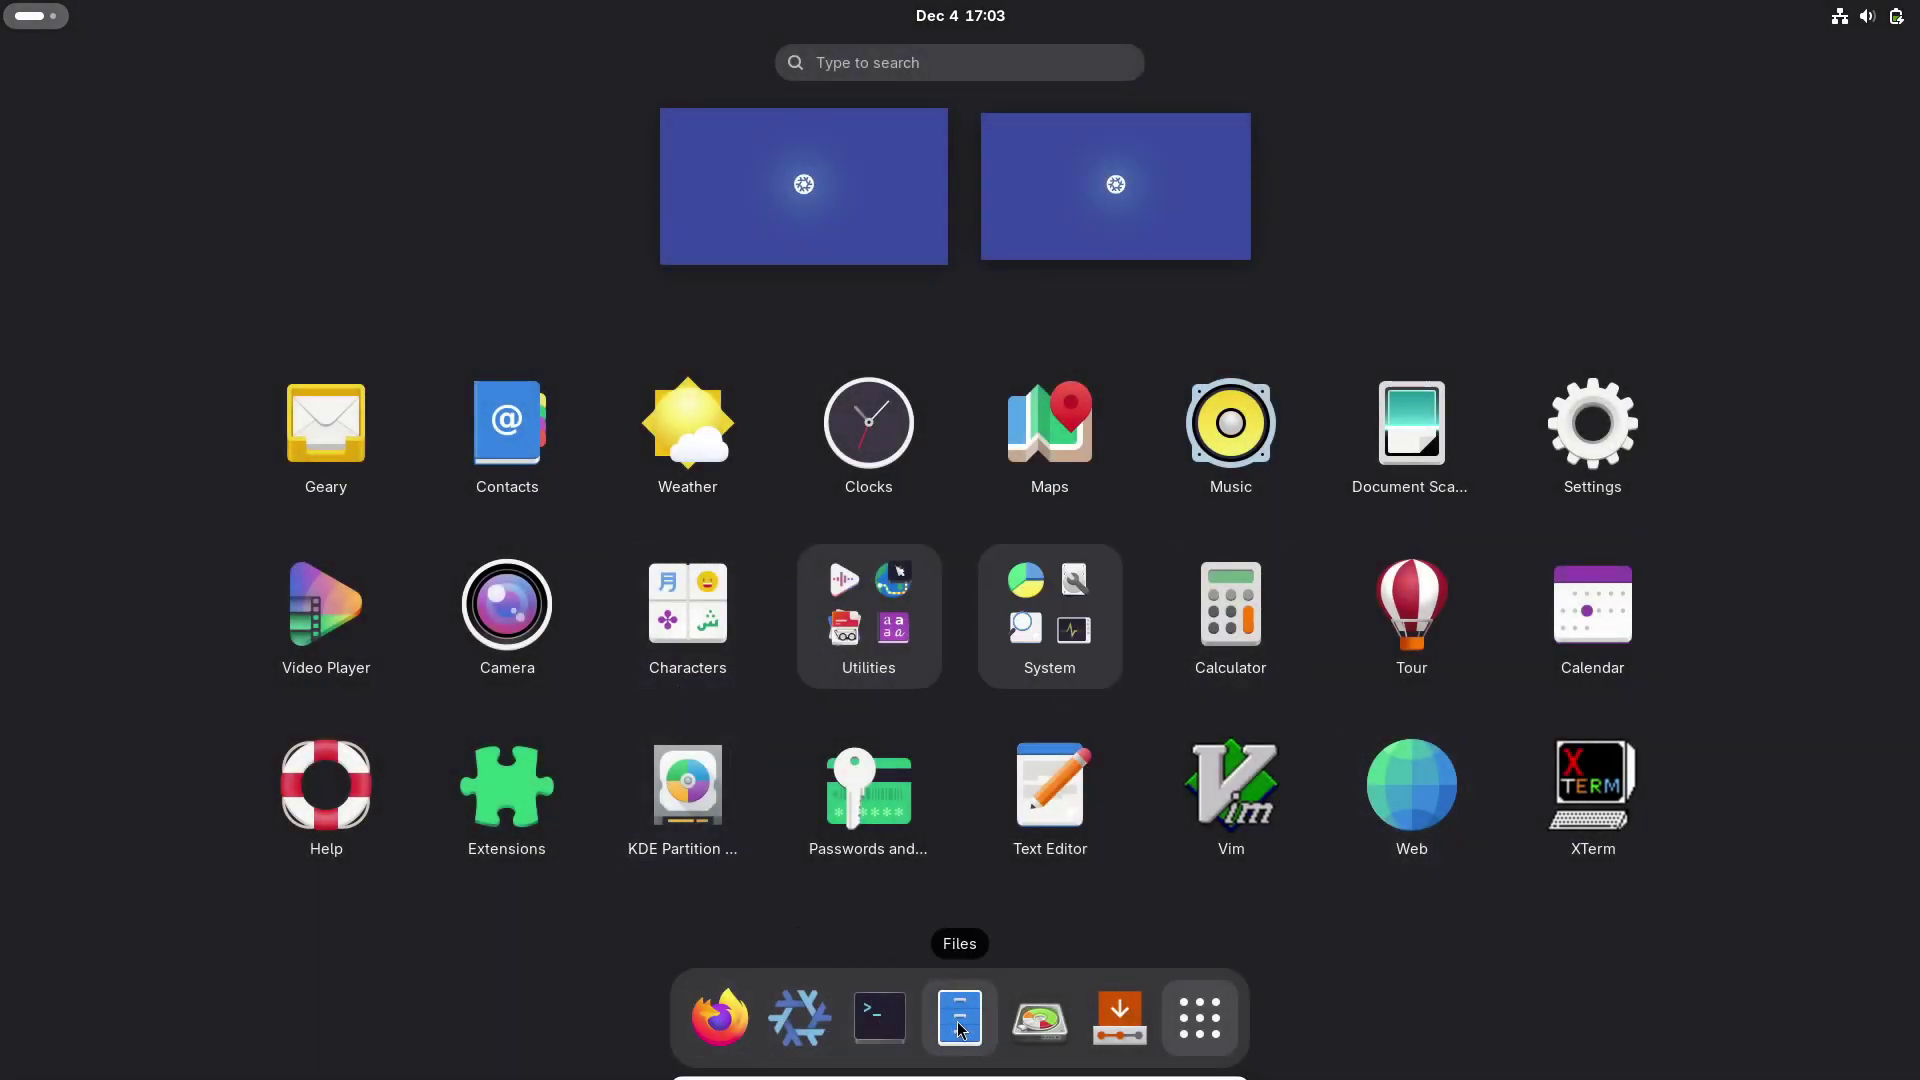
{"action": "left_click", "coordinate": [990, 1026]}
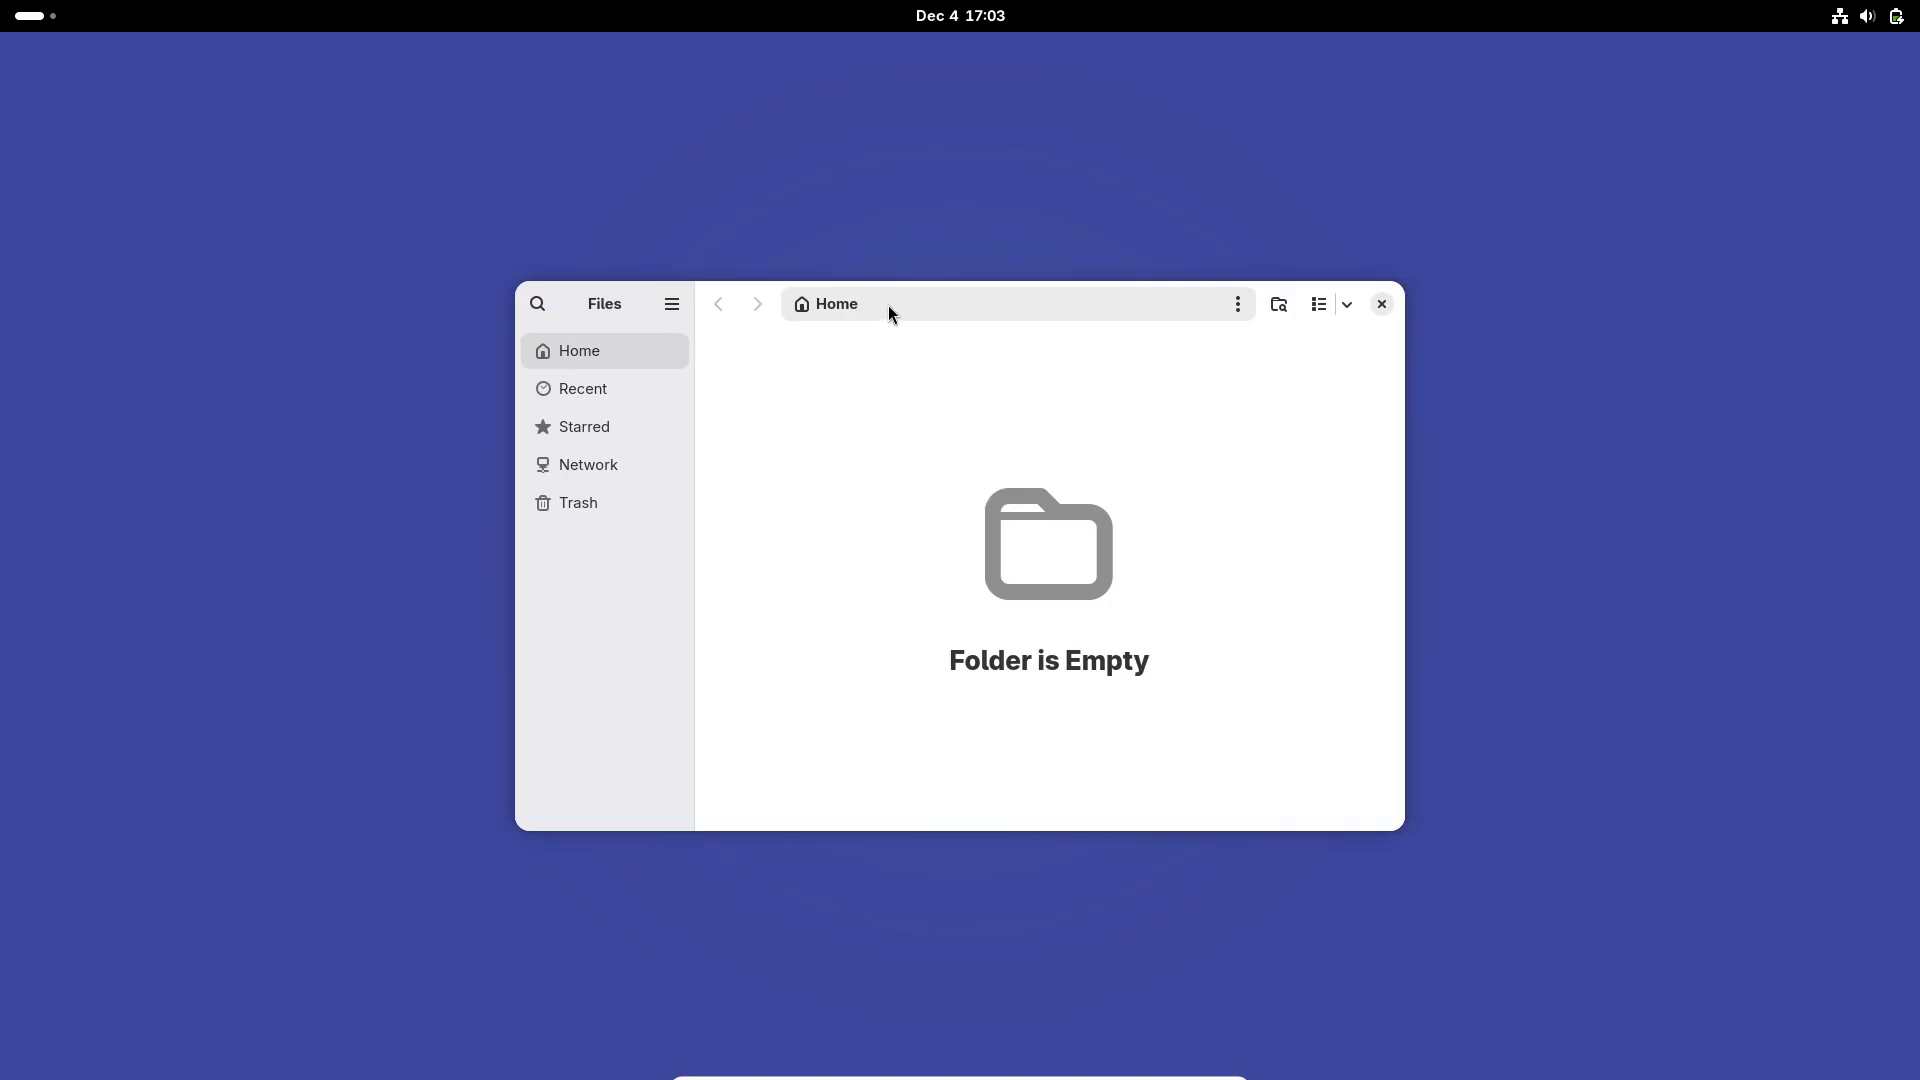
{"action": "left_click_drag", "start_coordinate": [888, 304], "coordinate": [475, 246]}
Step: Launch Firefox, dismiss the privacy notice tab, open a New Tab, then start a terminal
{"action": "left_click", "coordinate": [56, 20]}
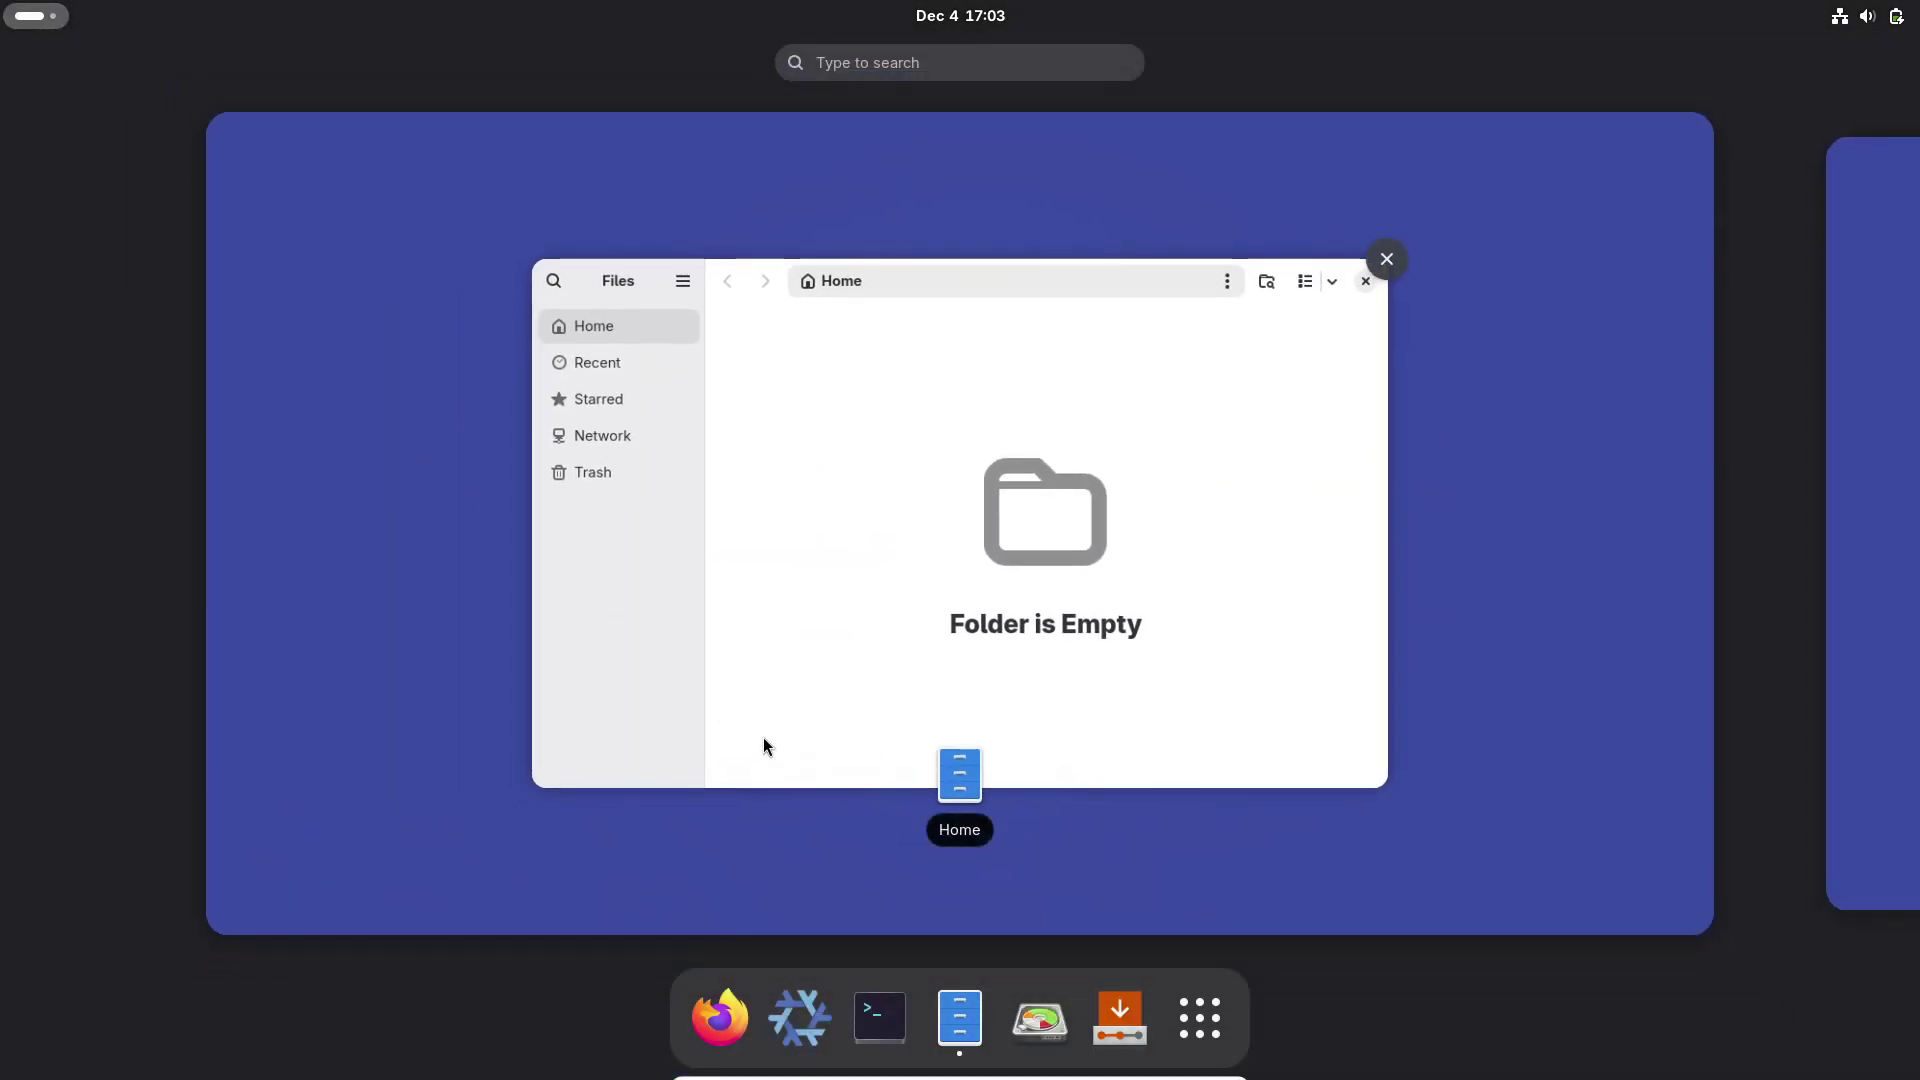
{"action": "left_click", "coordinate": [789, 741]}
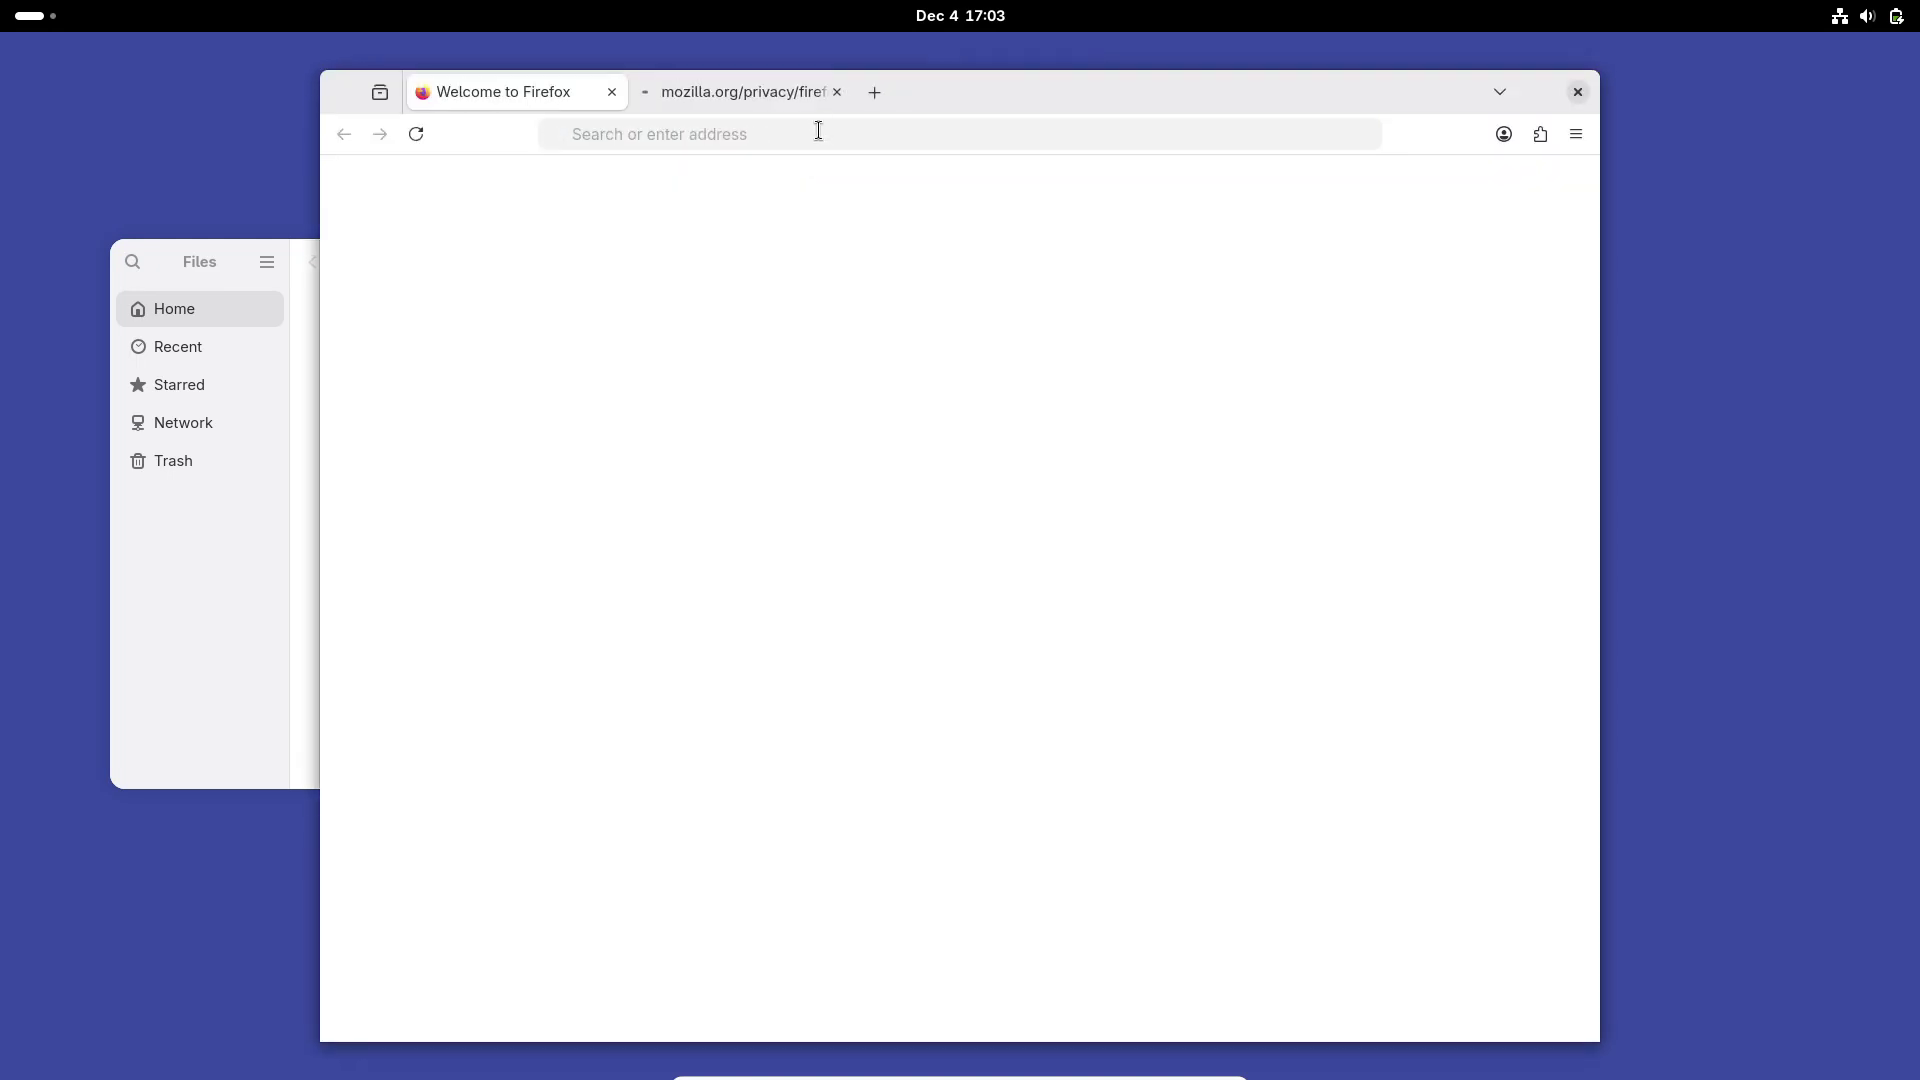
{"action": "left_click", "coordinate": [837, 93]}
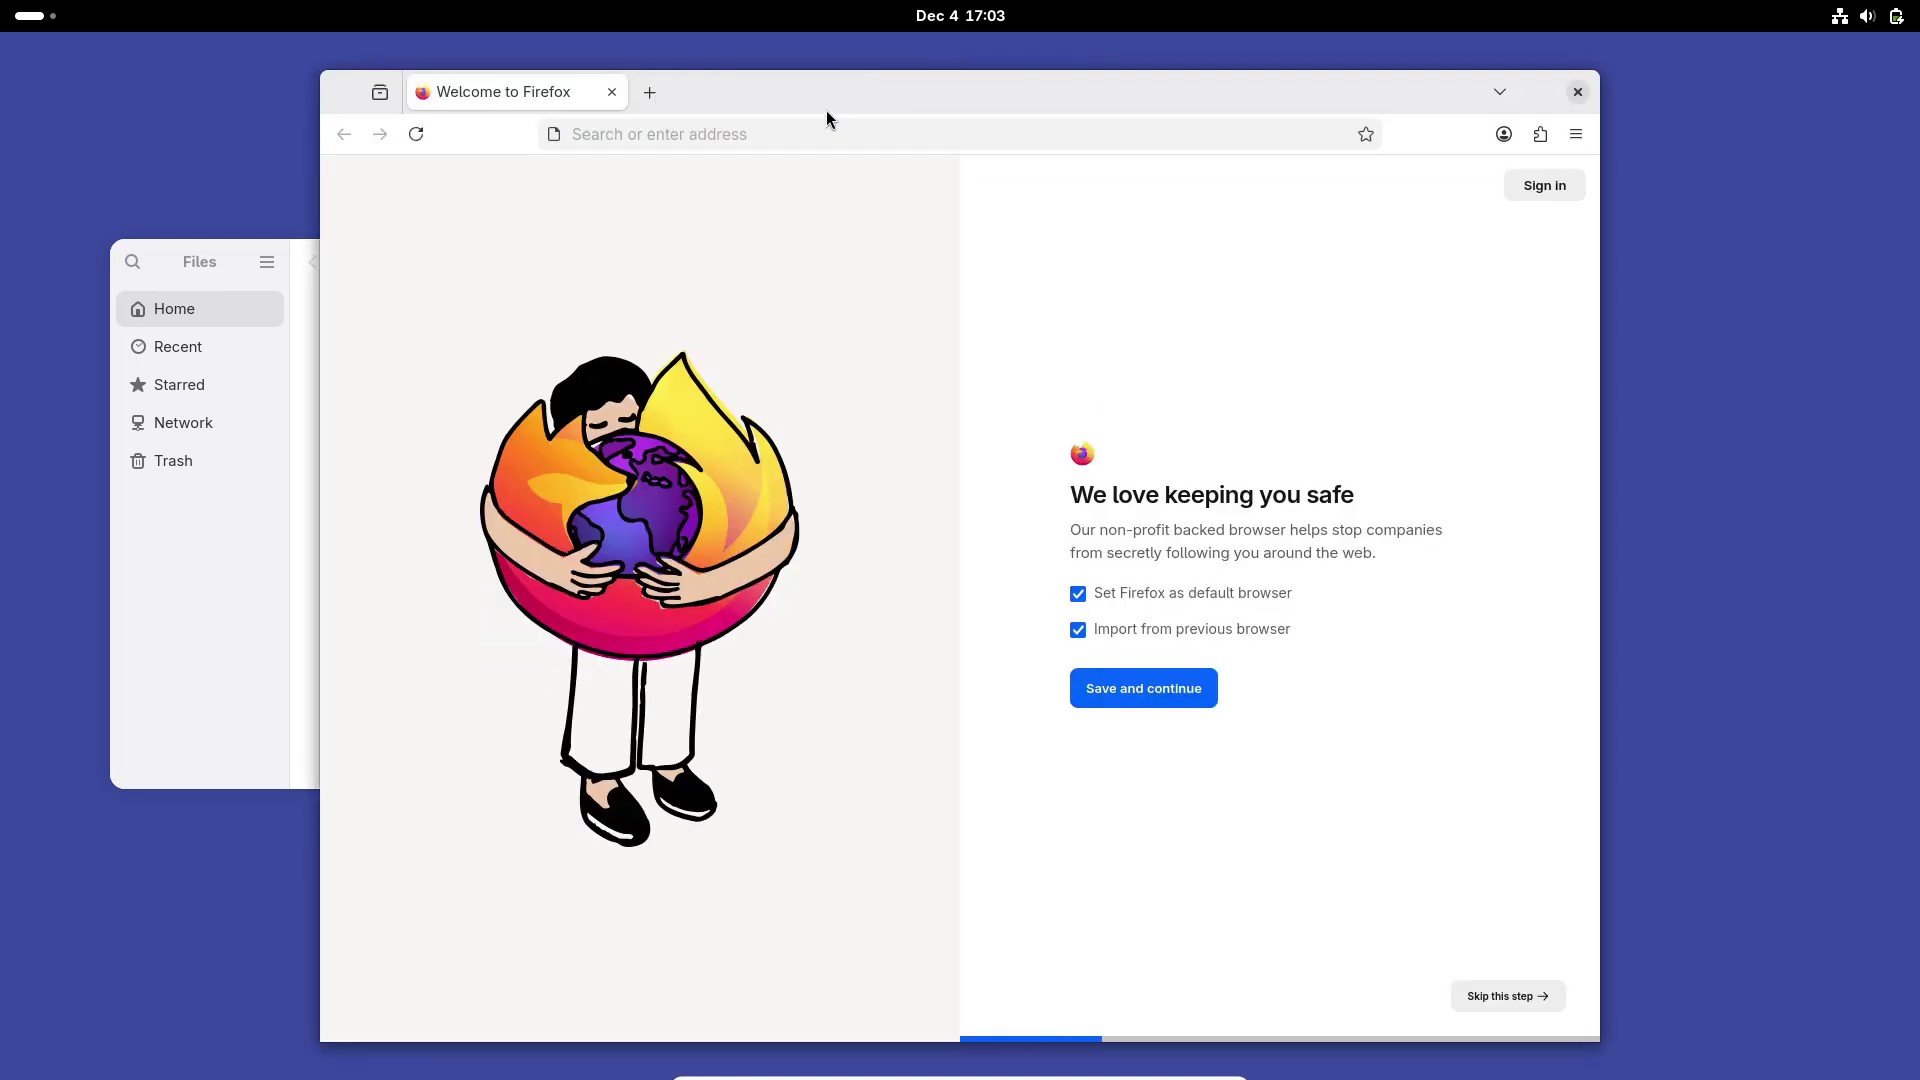
{"action": "left_click", "coordinate": [647, 93]}
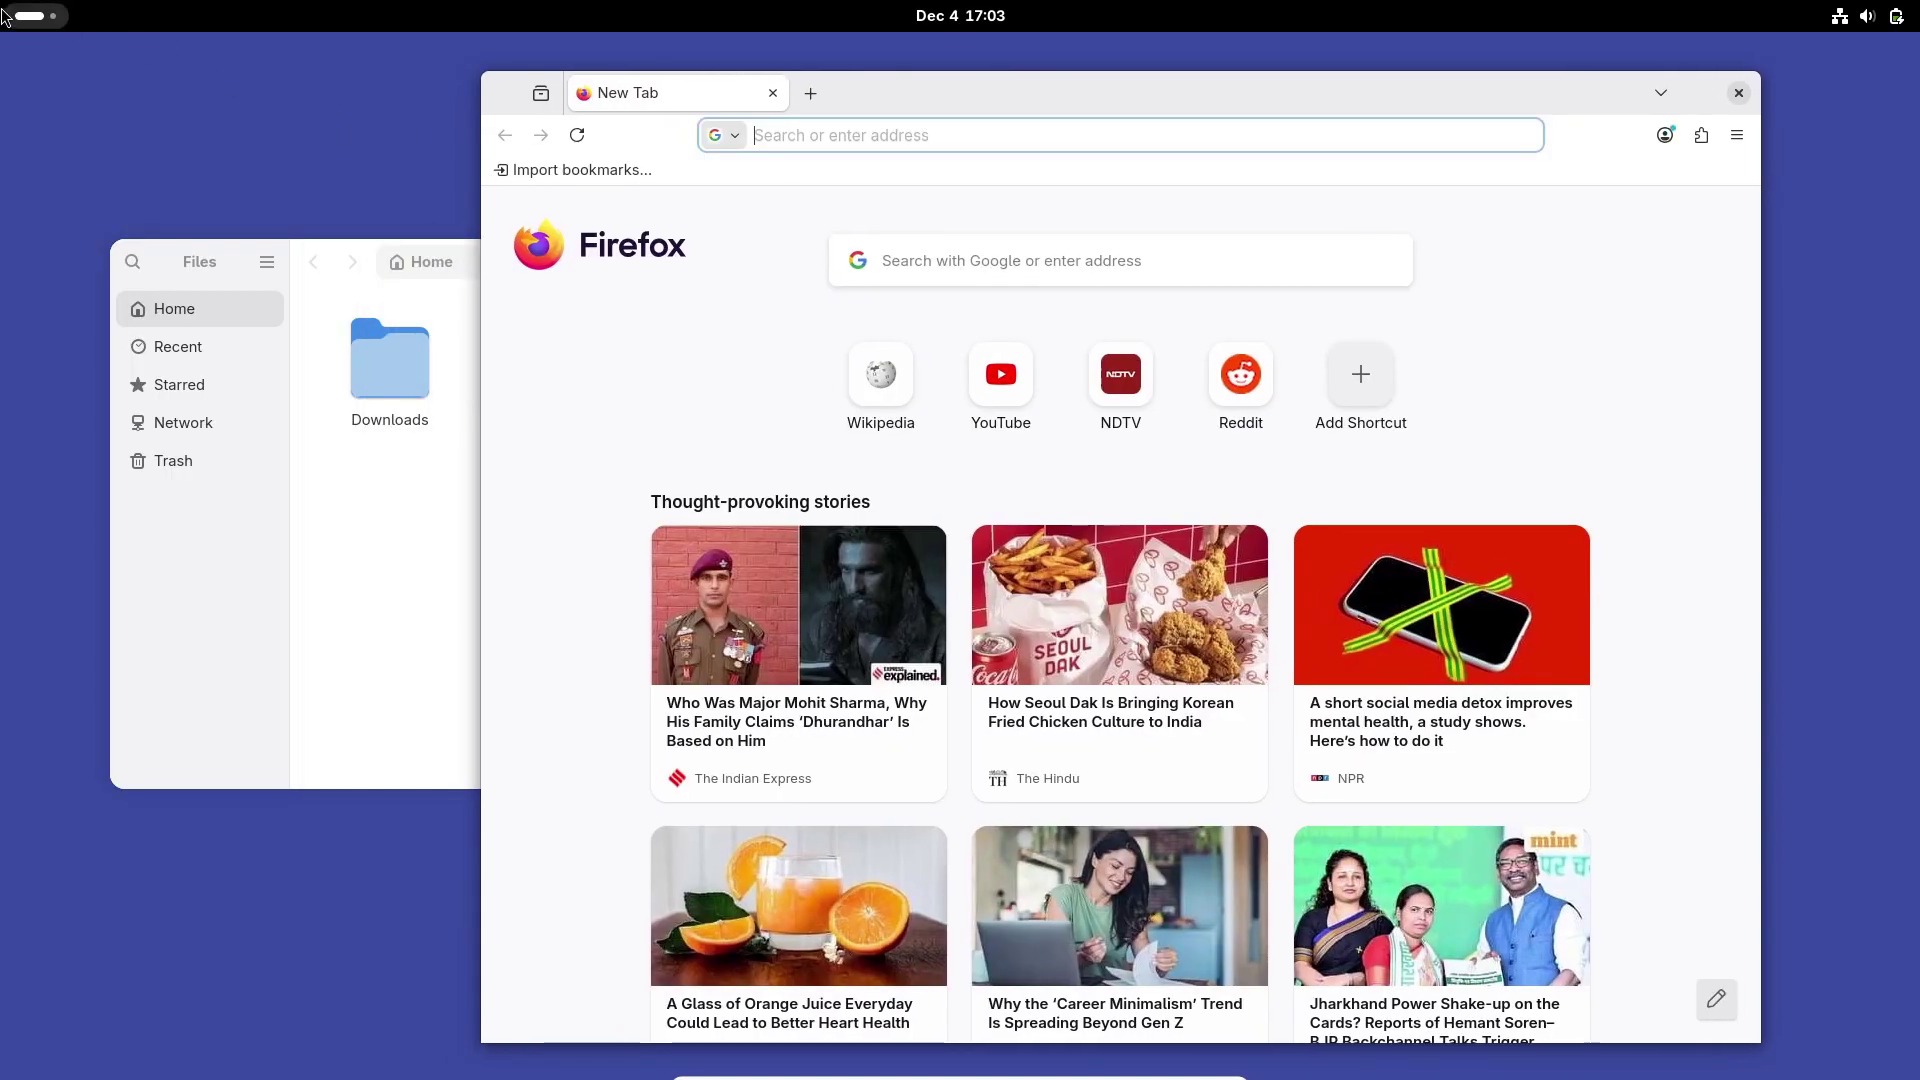
{"action": "left_click", "coordinate": [35, 15]}
{"action": "left_click", "coordinate": [871, 1018]}
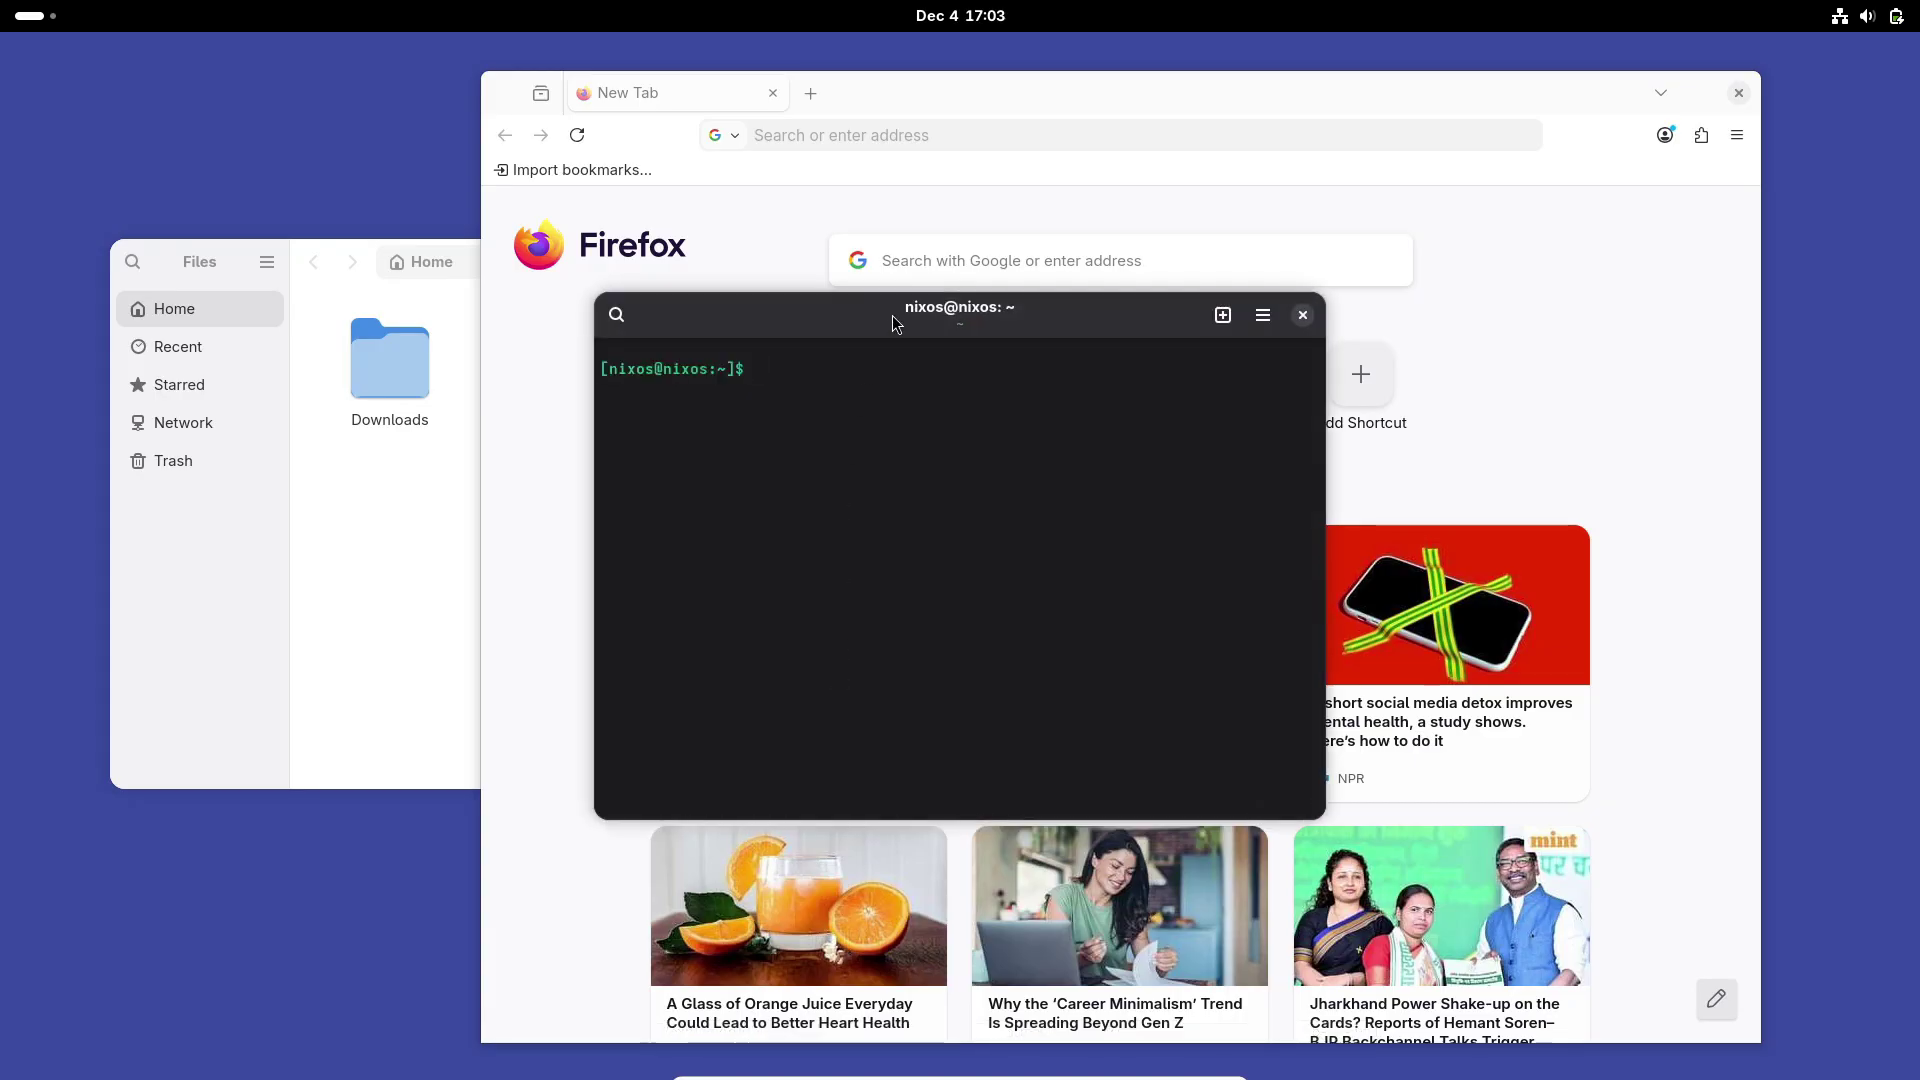
Step: Arrange the terminal and GParted windows, with GParted showing /dev/sda as 51.12 GiB unallocated
{"action": "left_click_drag", "start_coordinate": [871, 303], "coordinate": [628, 417]}
{"action": "left_click", "coordinate": [34, 18]}
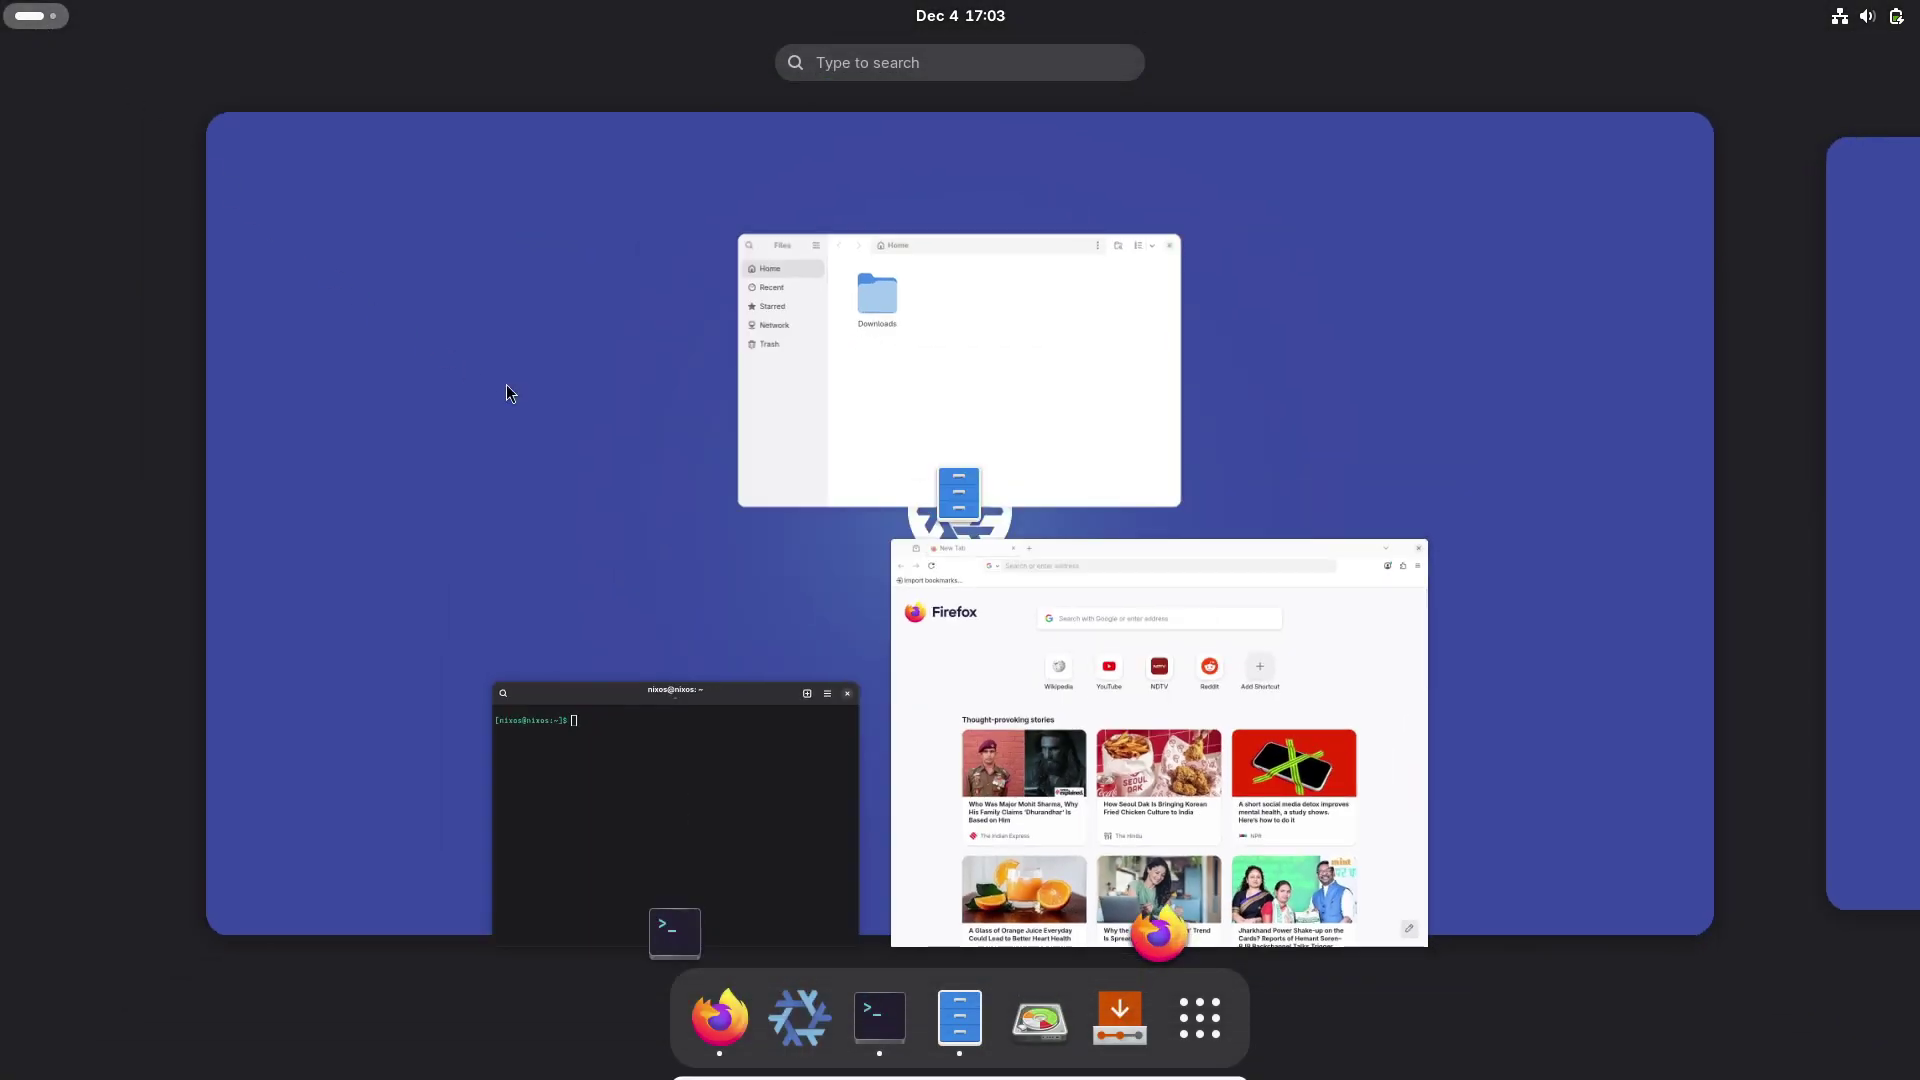
{"action": "key", "text": "Escape"}
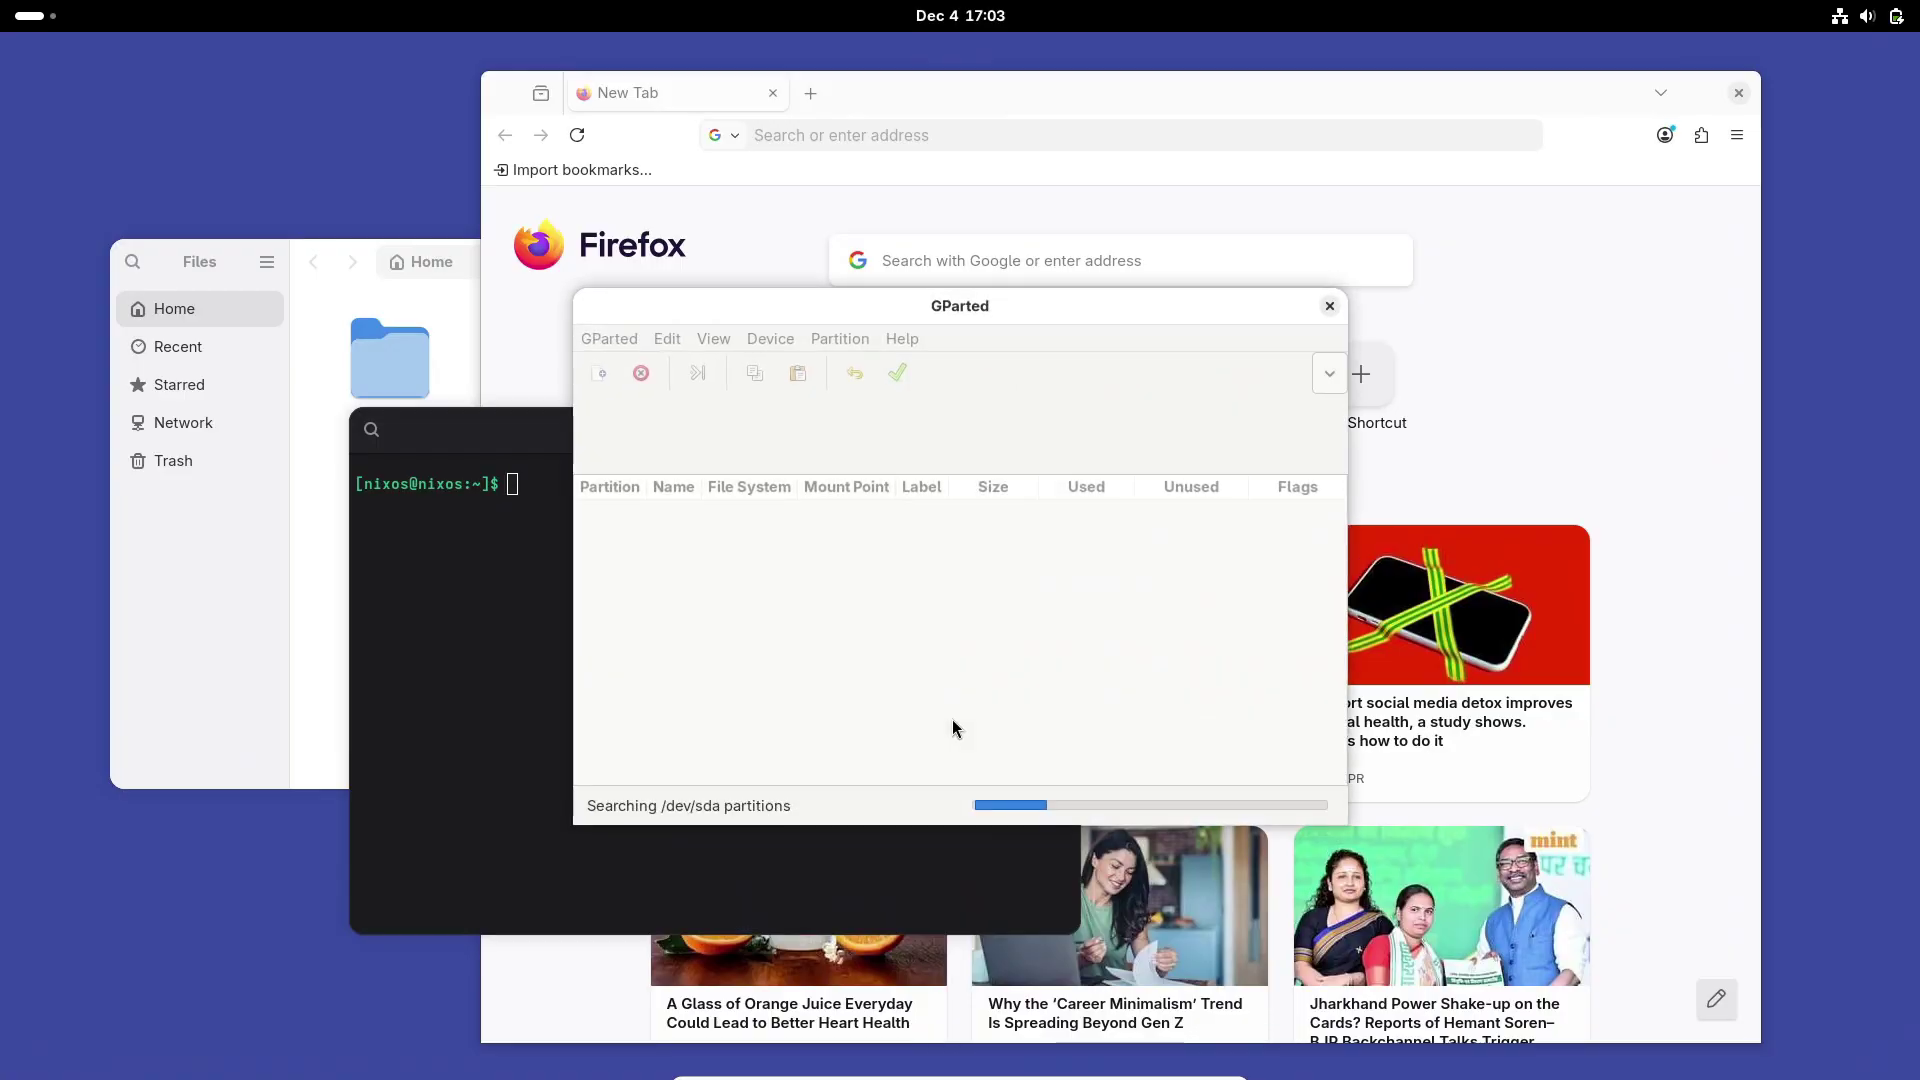
{"action": "left_click_drag", "start_coordinate": [884, 324], "coordinate": [1233, 255]}
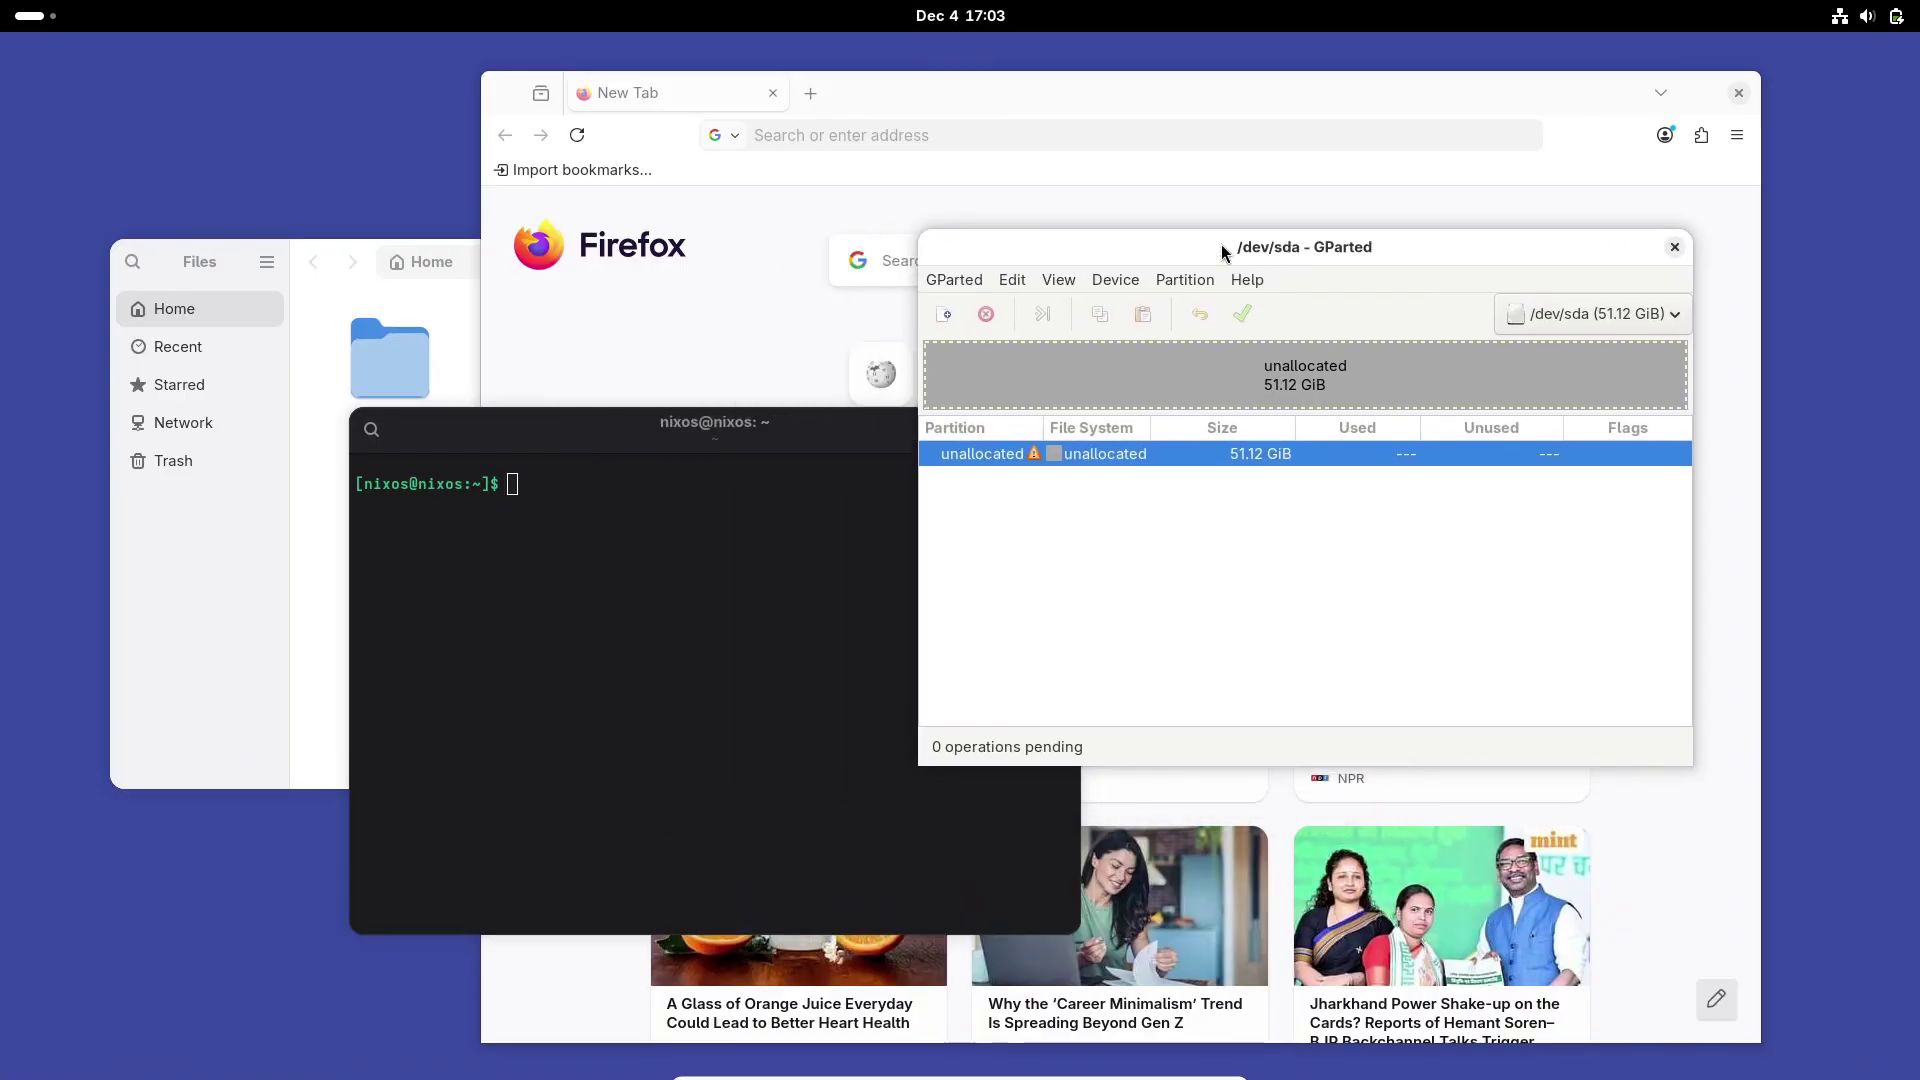
{"action": "left_click", "coordinate": [52, 24]}
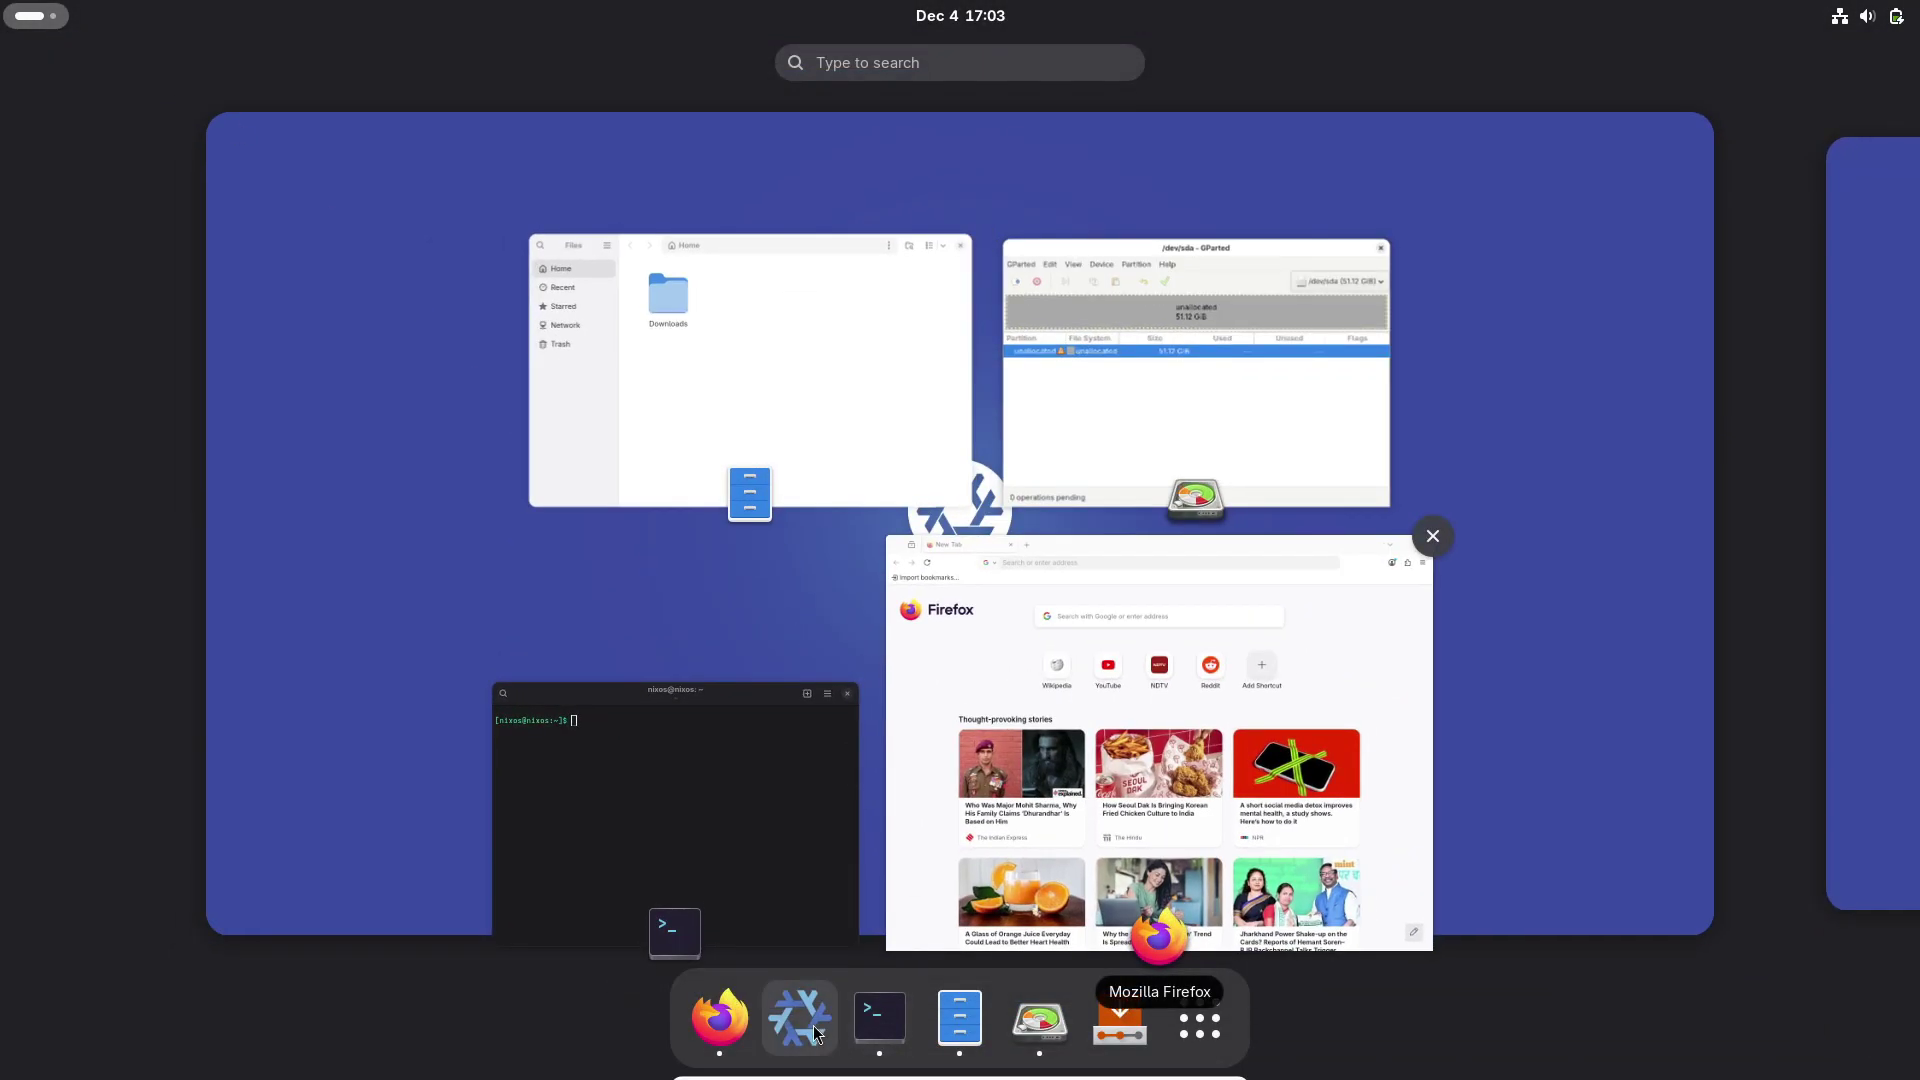
Step: Launch Calculator from the app grid and nudge its window slightly right
{"action": "left_click", "coordinate": [1205, 1020]}
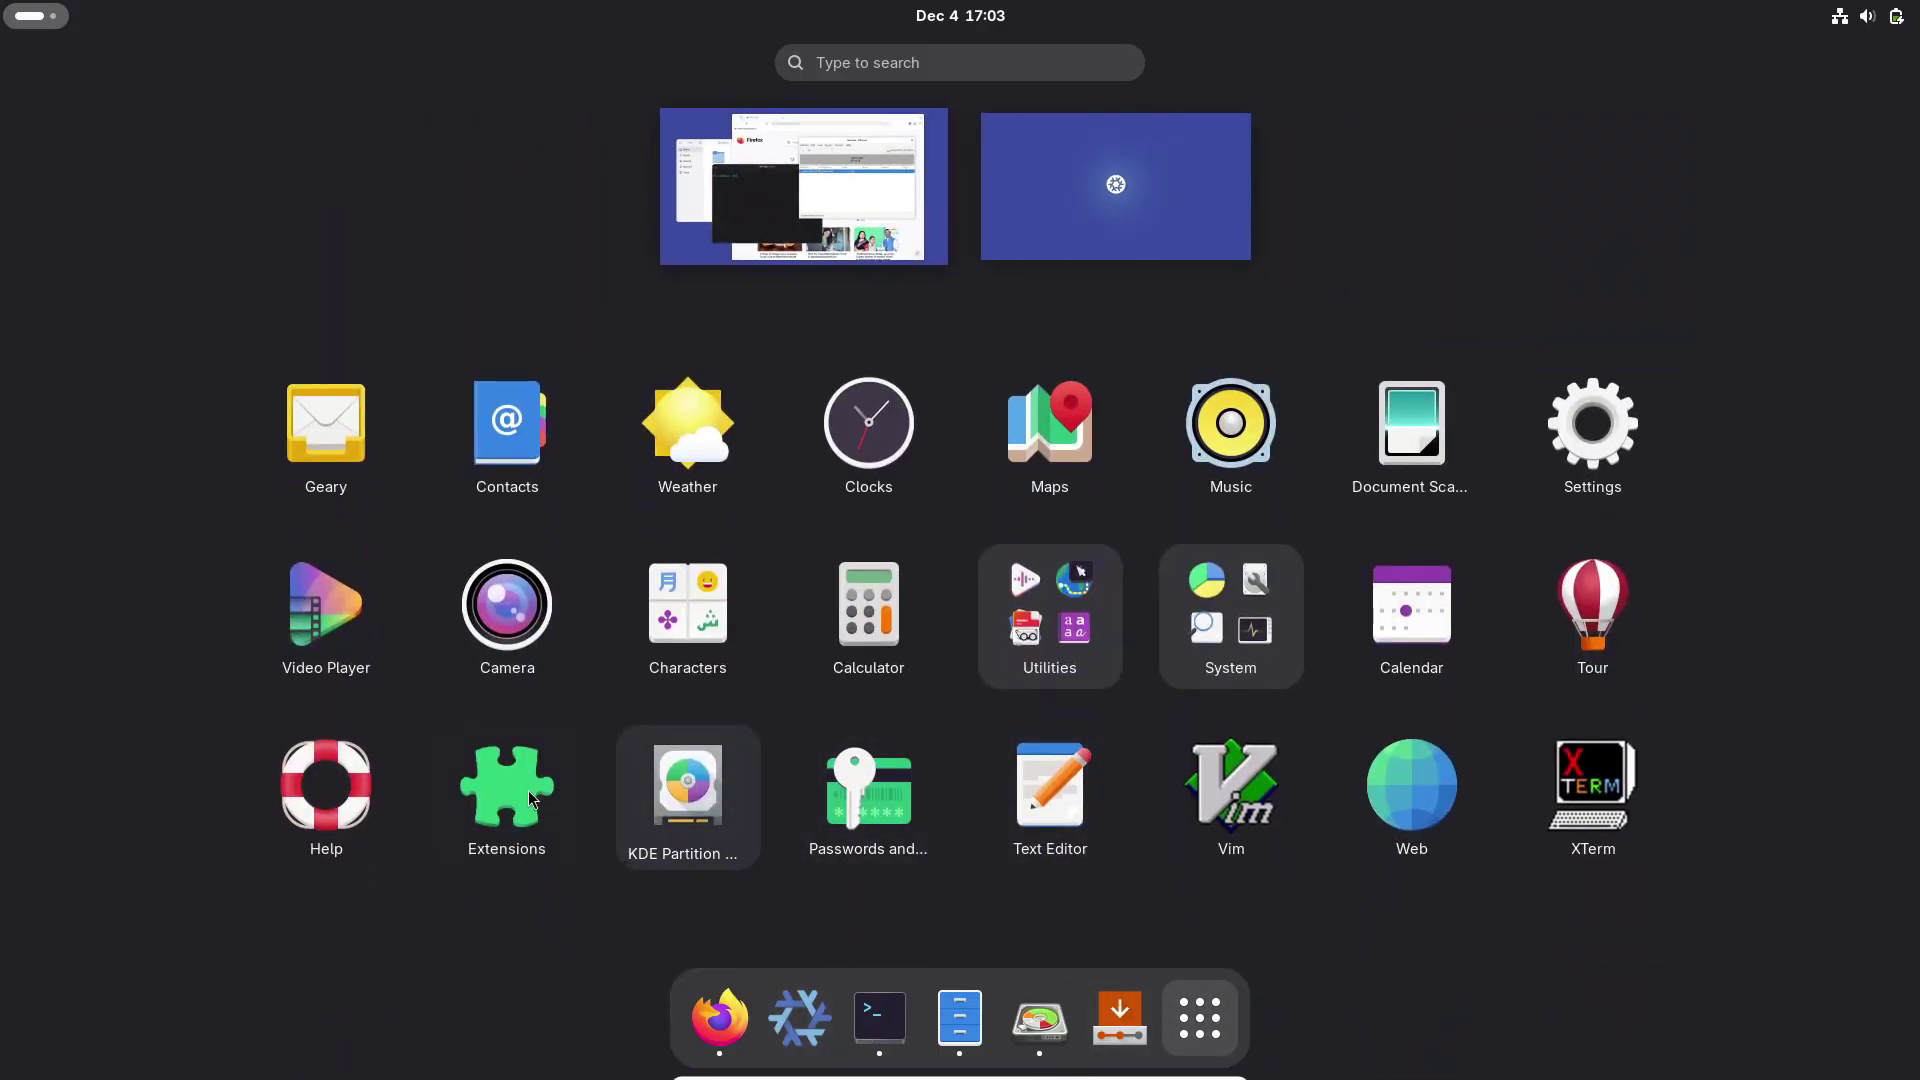
{"action": "left_click", "coordinate": [870, 615]}
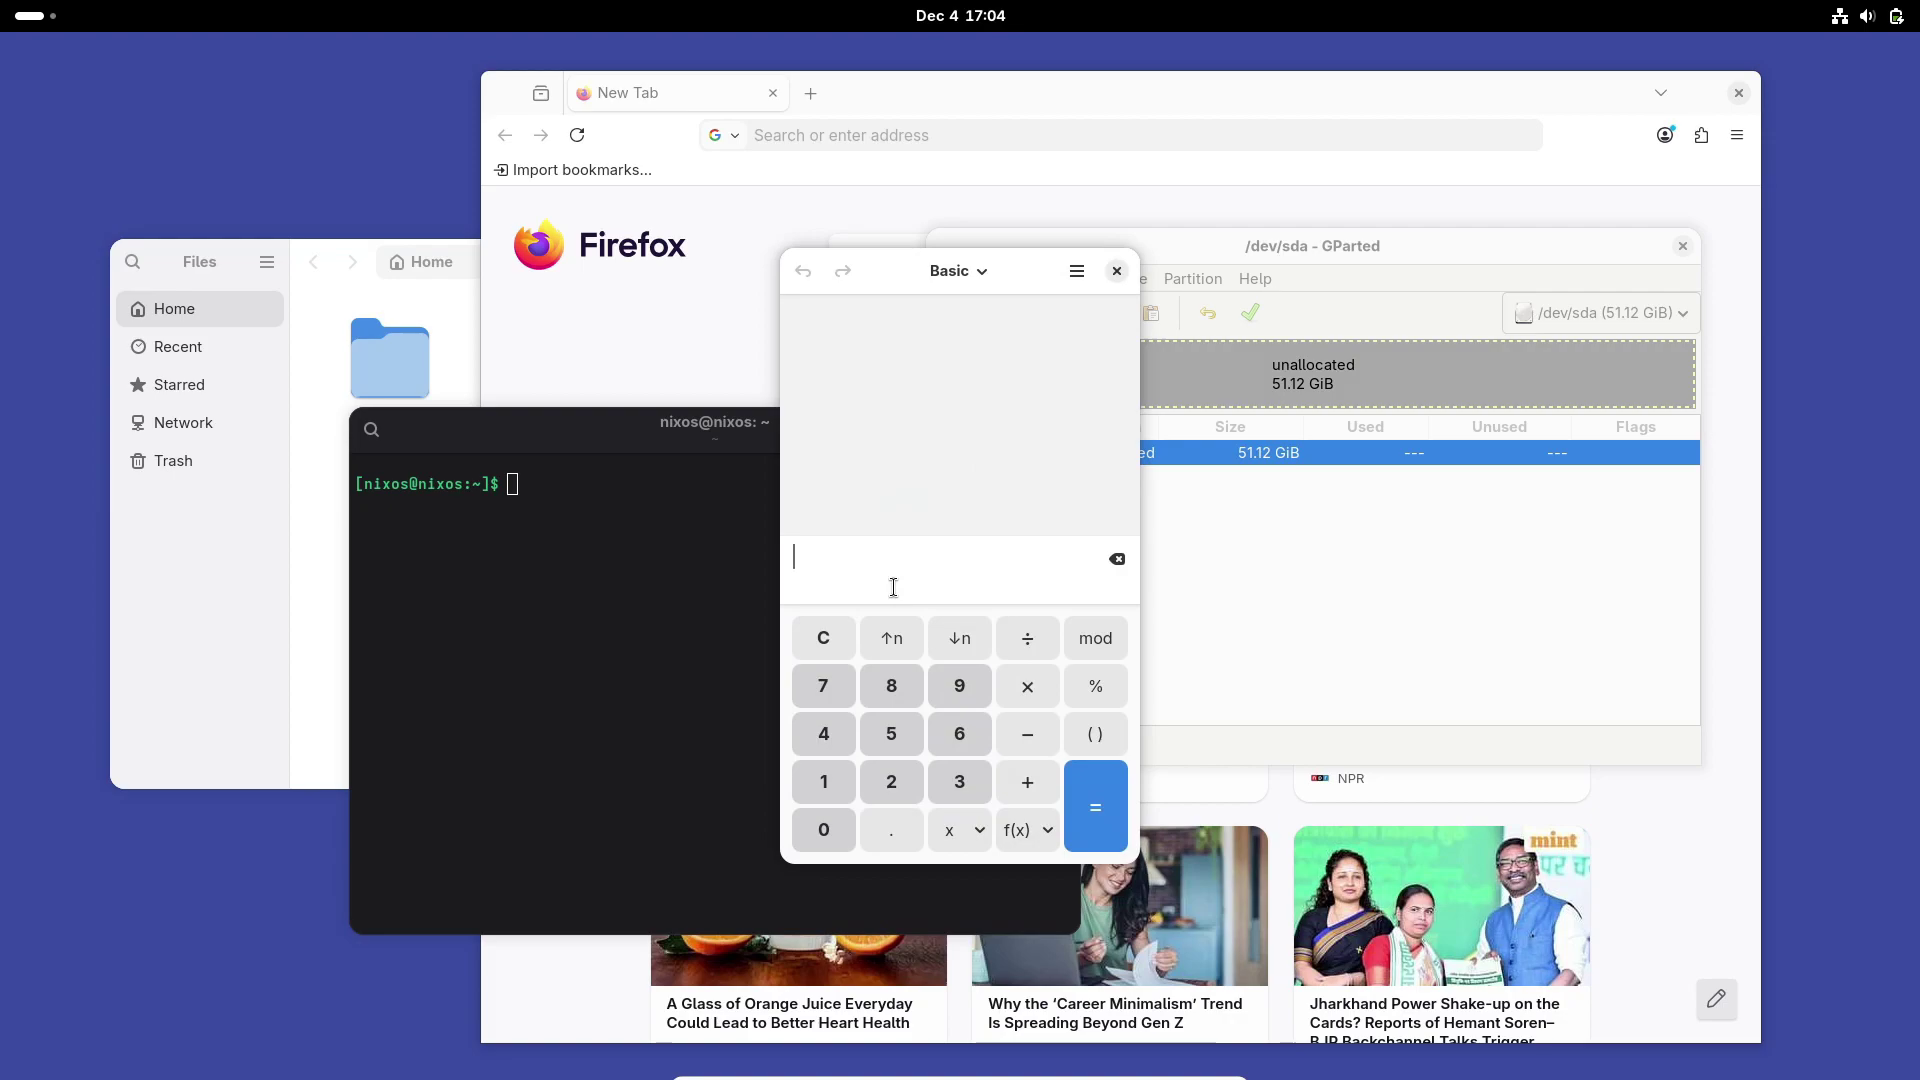
{"action": "left_click_drag", "start_coordinate": [994, 294], "coordinate": [1054, 292]}
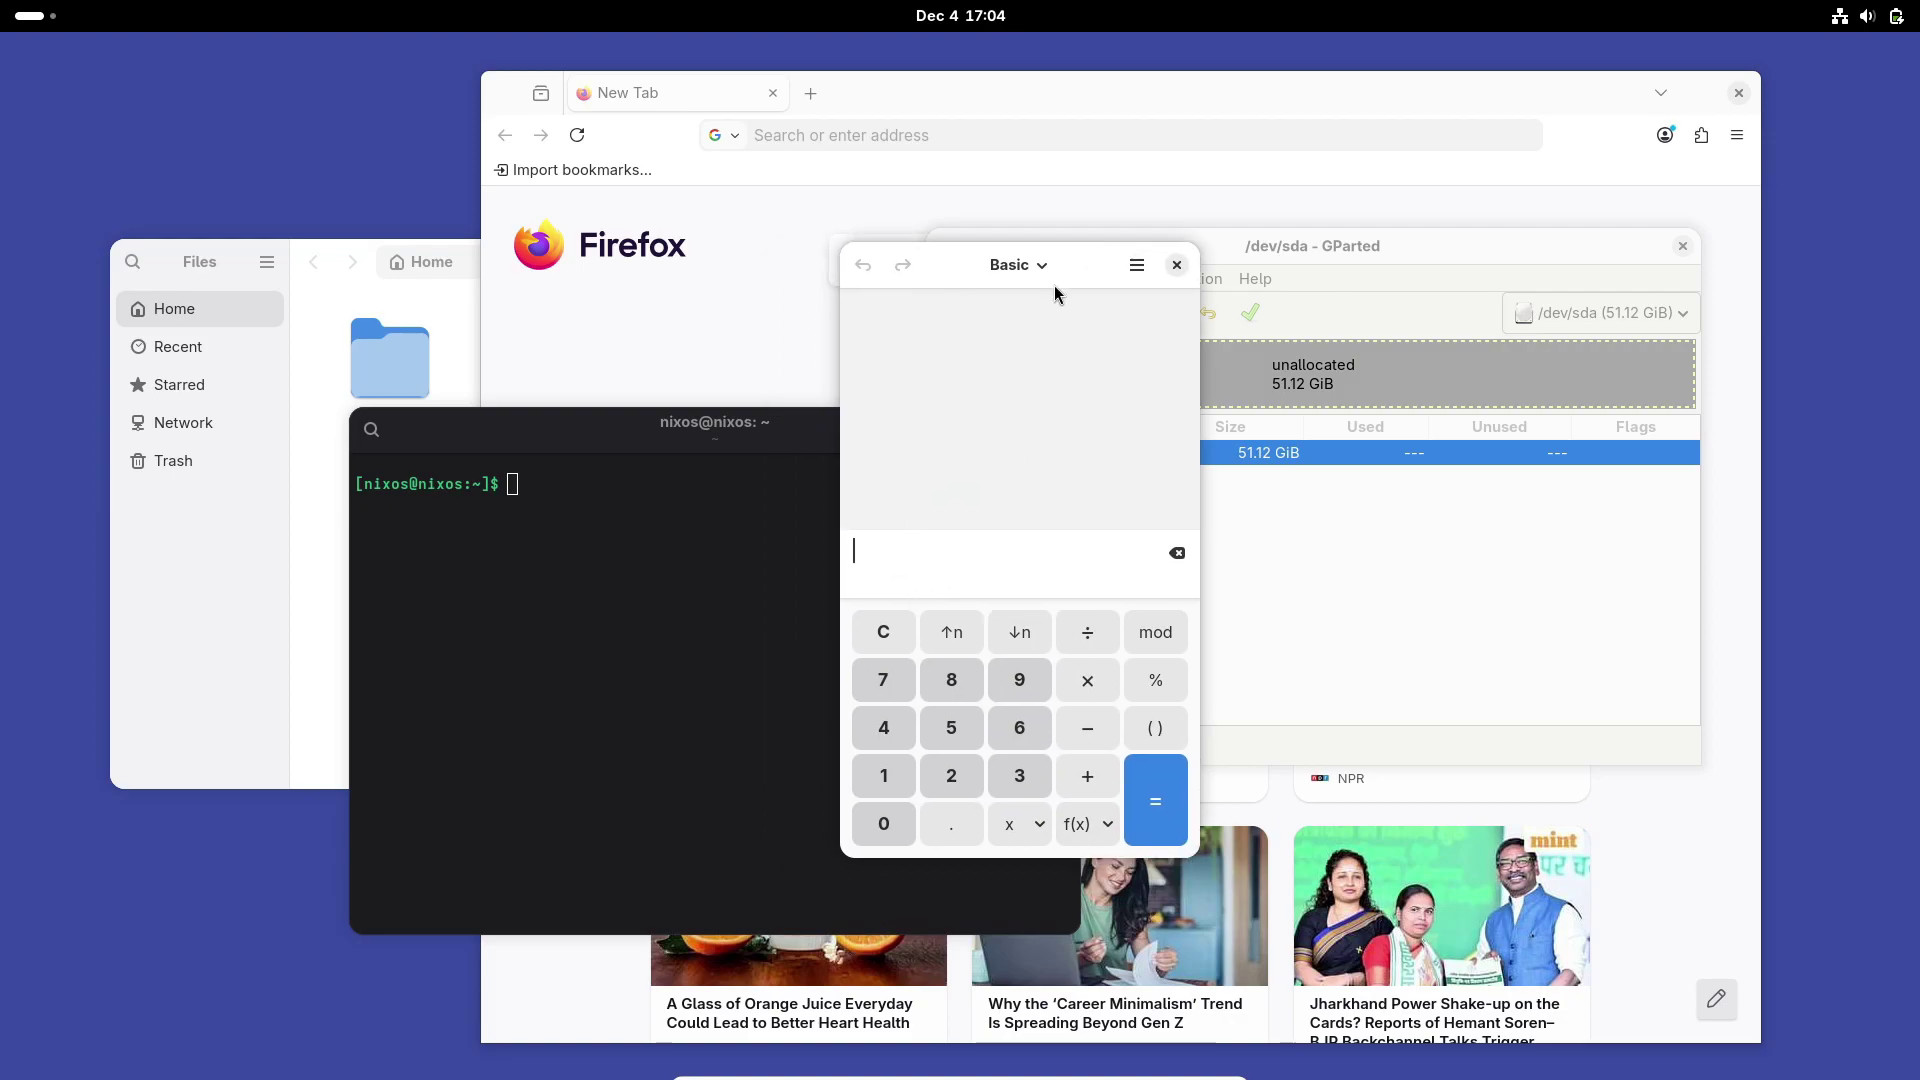
Step: Close the Calculator, GParted, Firefox, terminal and Files windows
{"action": "left_click", "coordinate": [1177, 265]}
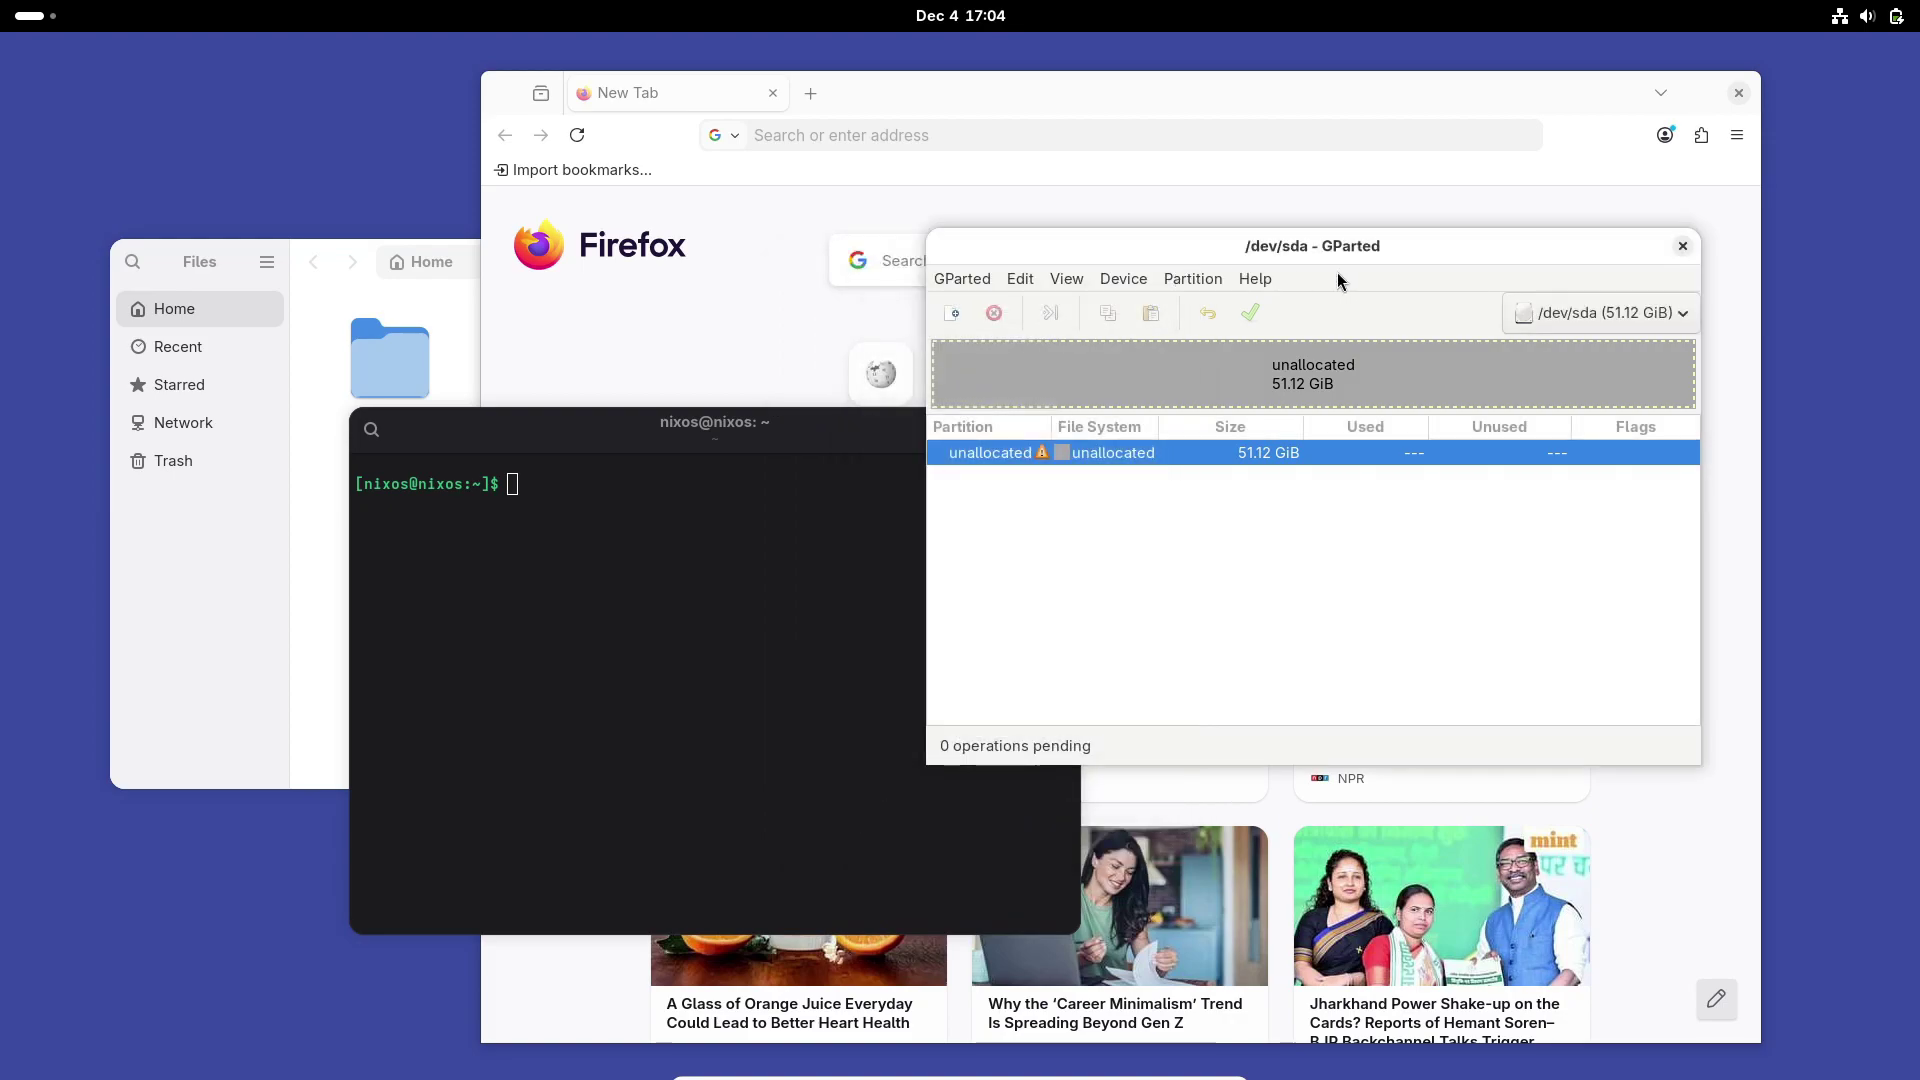
{"action": "left_click", "coordinate": [1683, 246]}
{"action": "left_click", "coordinate": [1738, 92]}
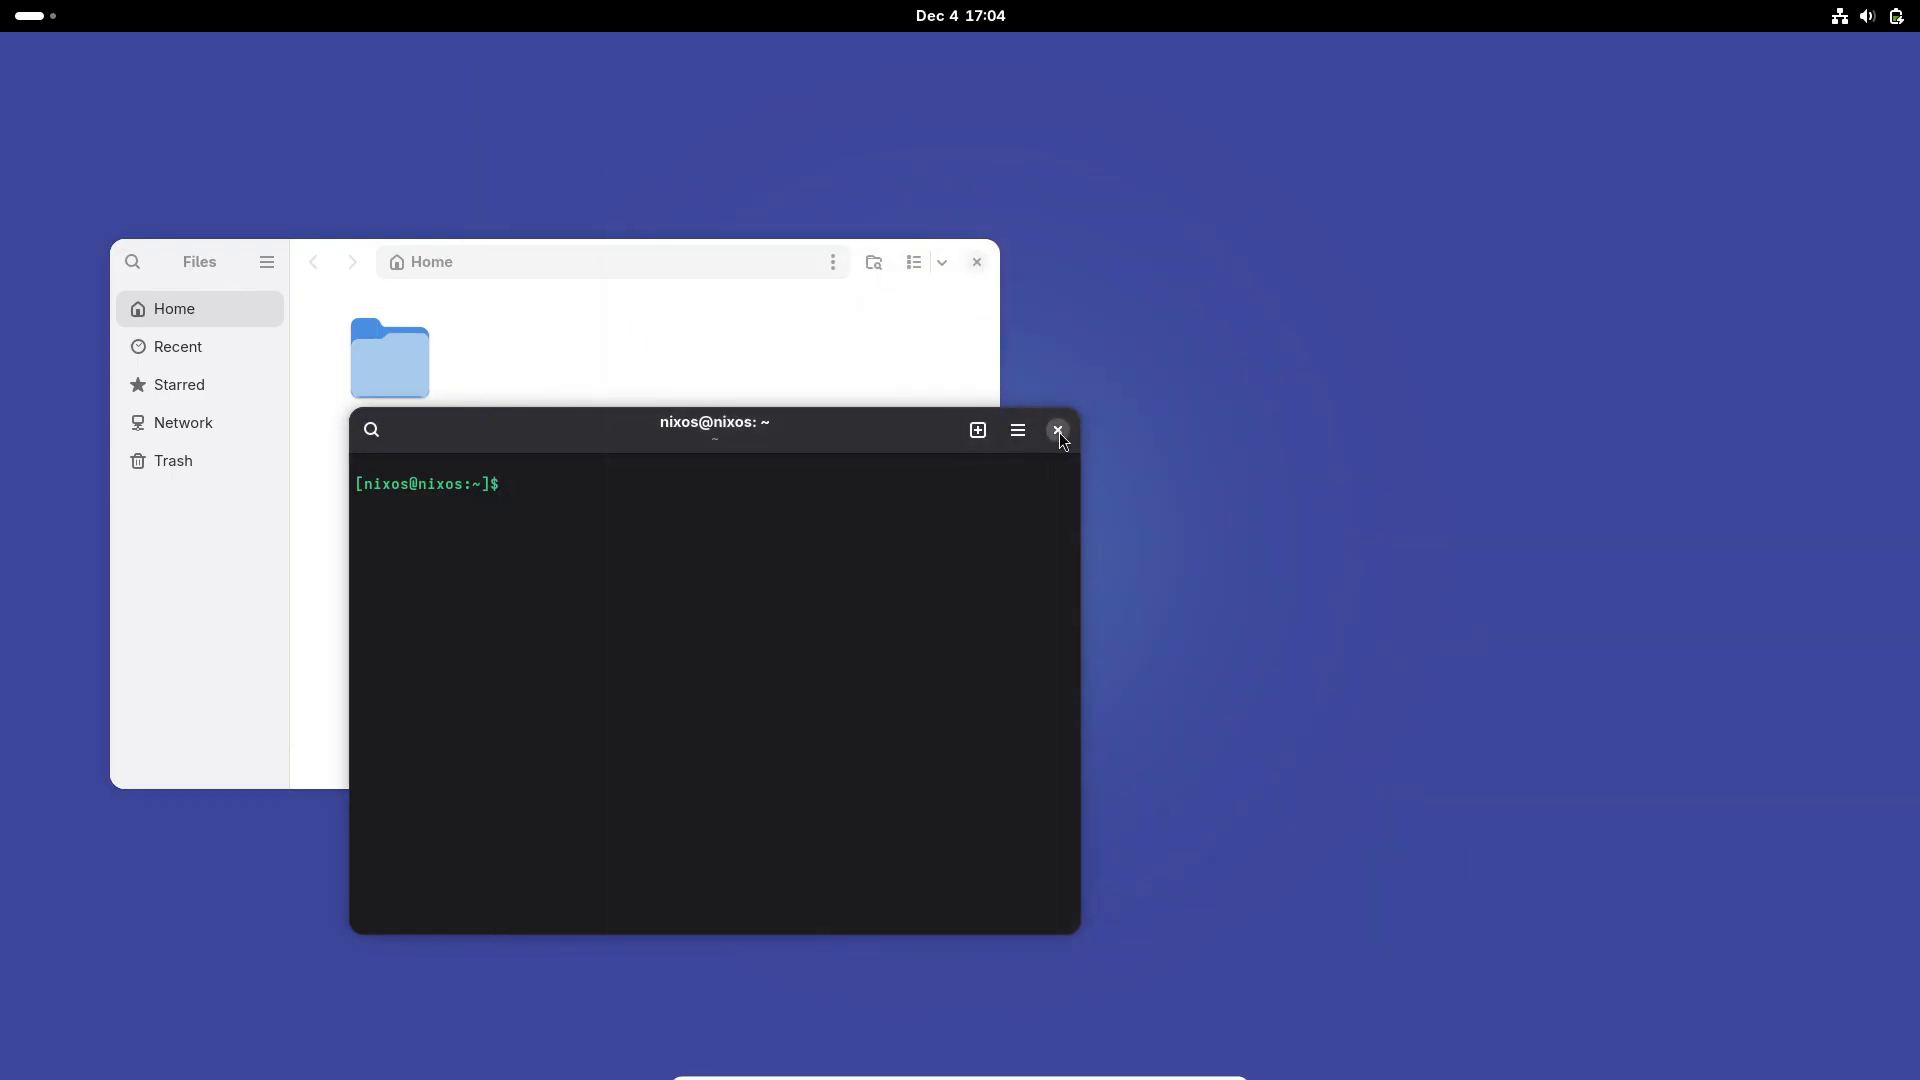
{"action": "left_click", "coordinate": [1058, 430]}
{"action": "left_click", "coordinate": [977, 262]}
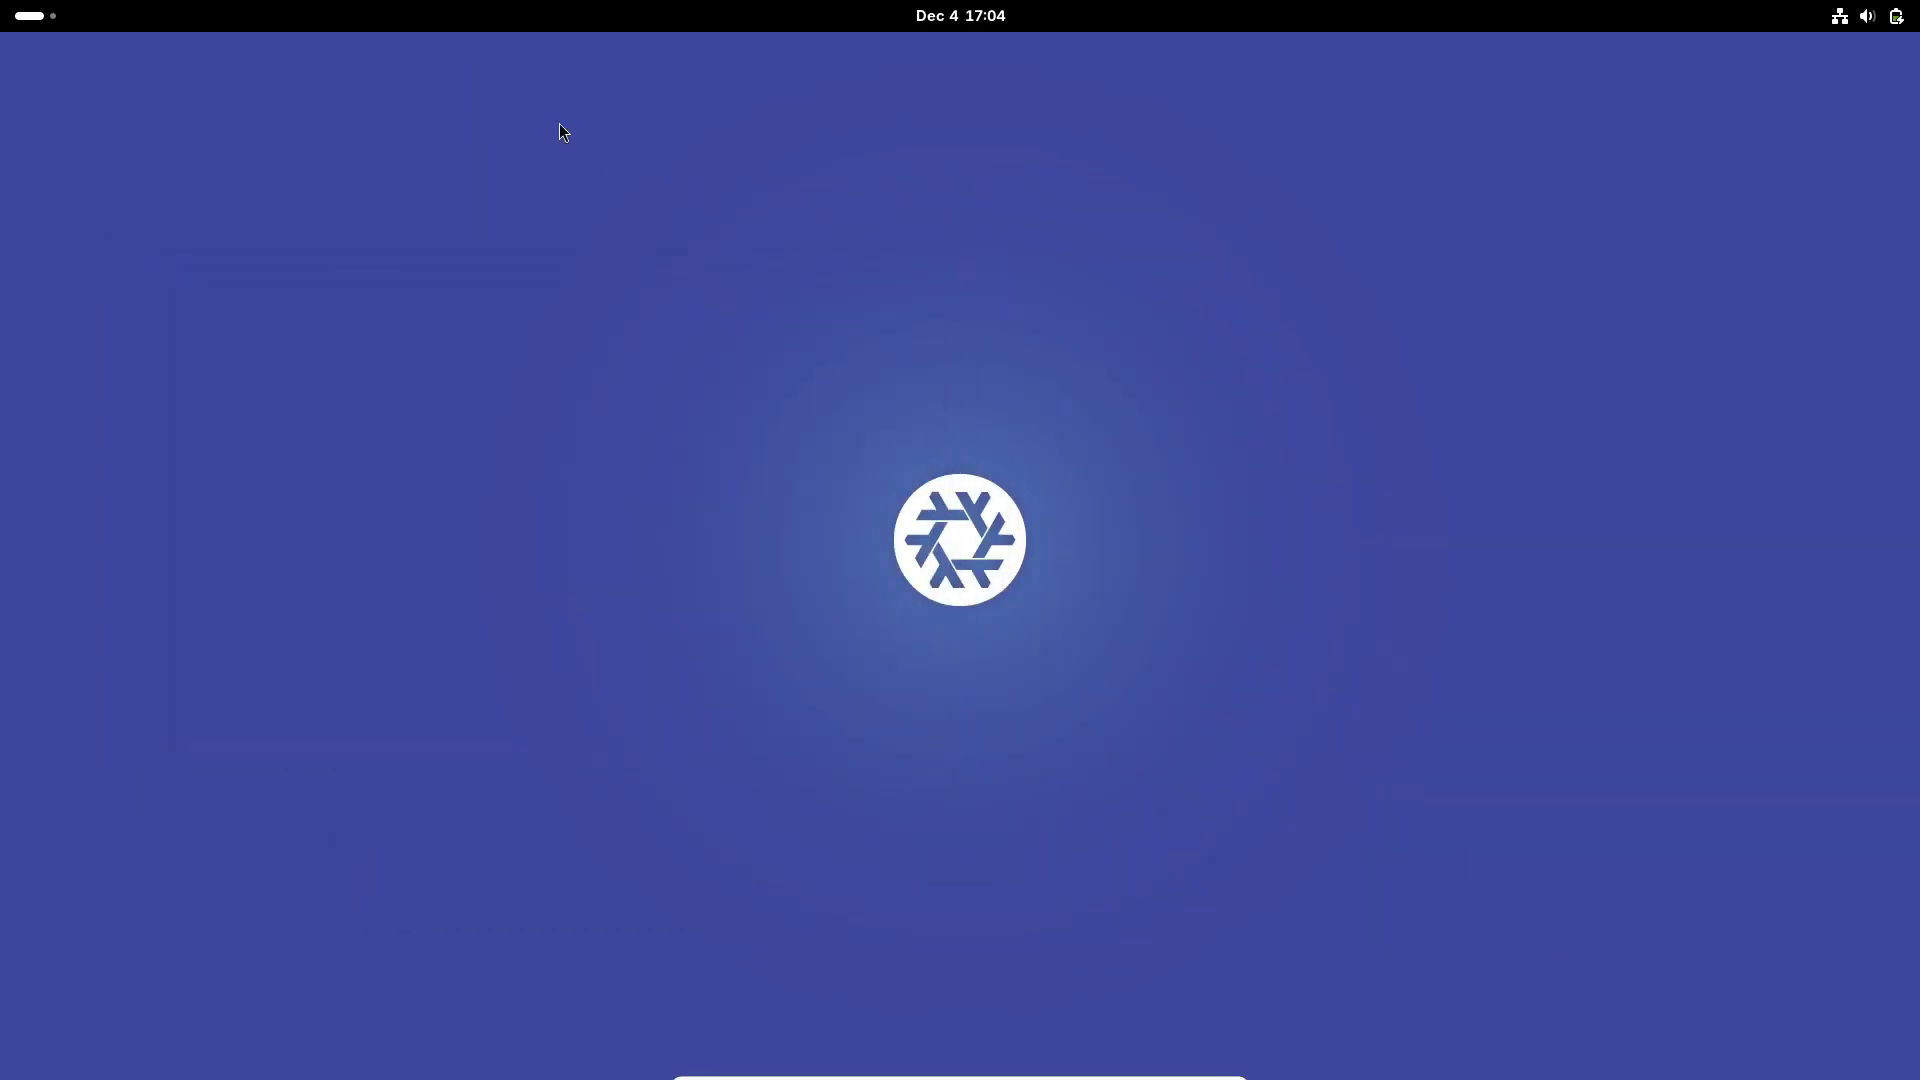
Step: Restart the live system from the quick settings power menu
{"action": "left_click", "coordinate": [30, 21]}
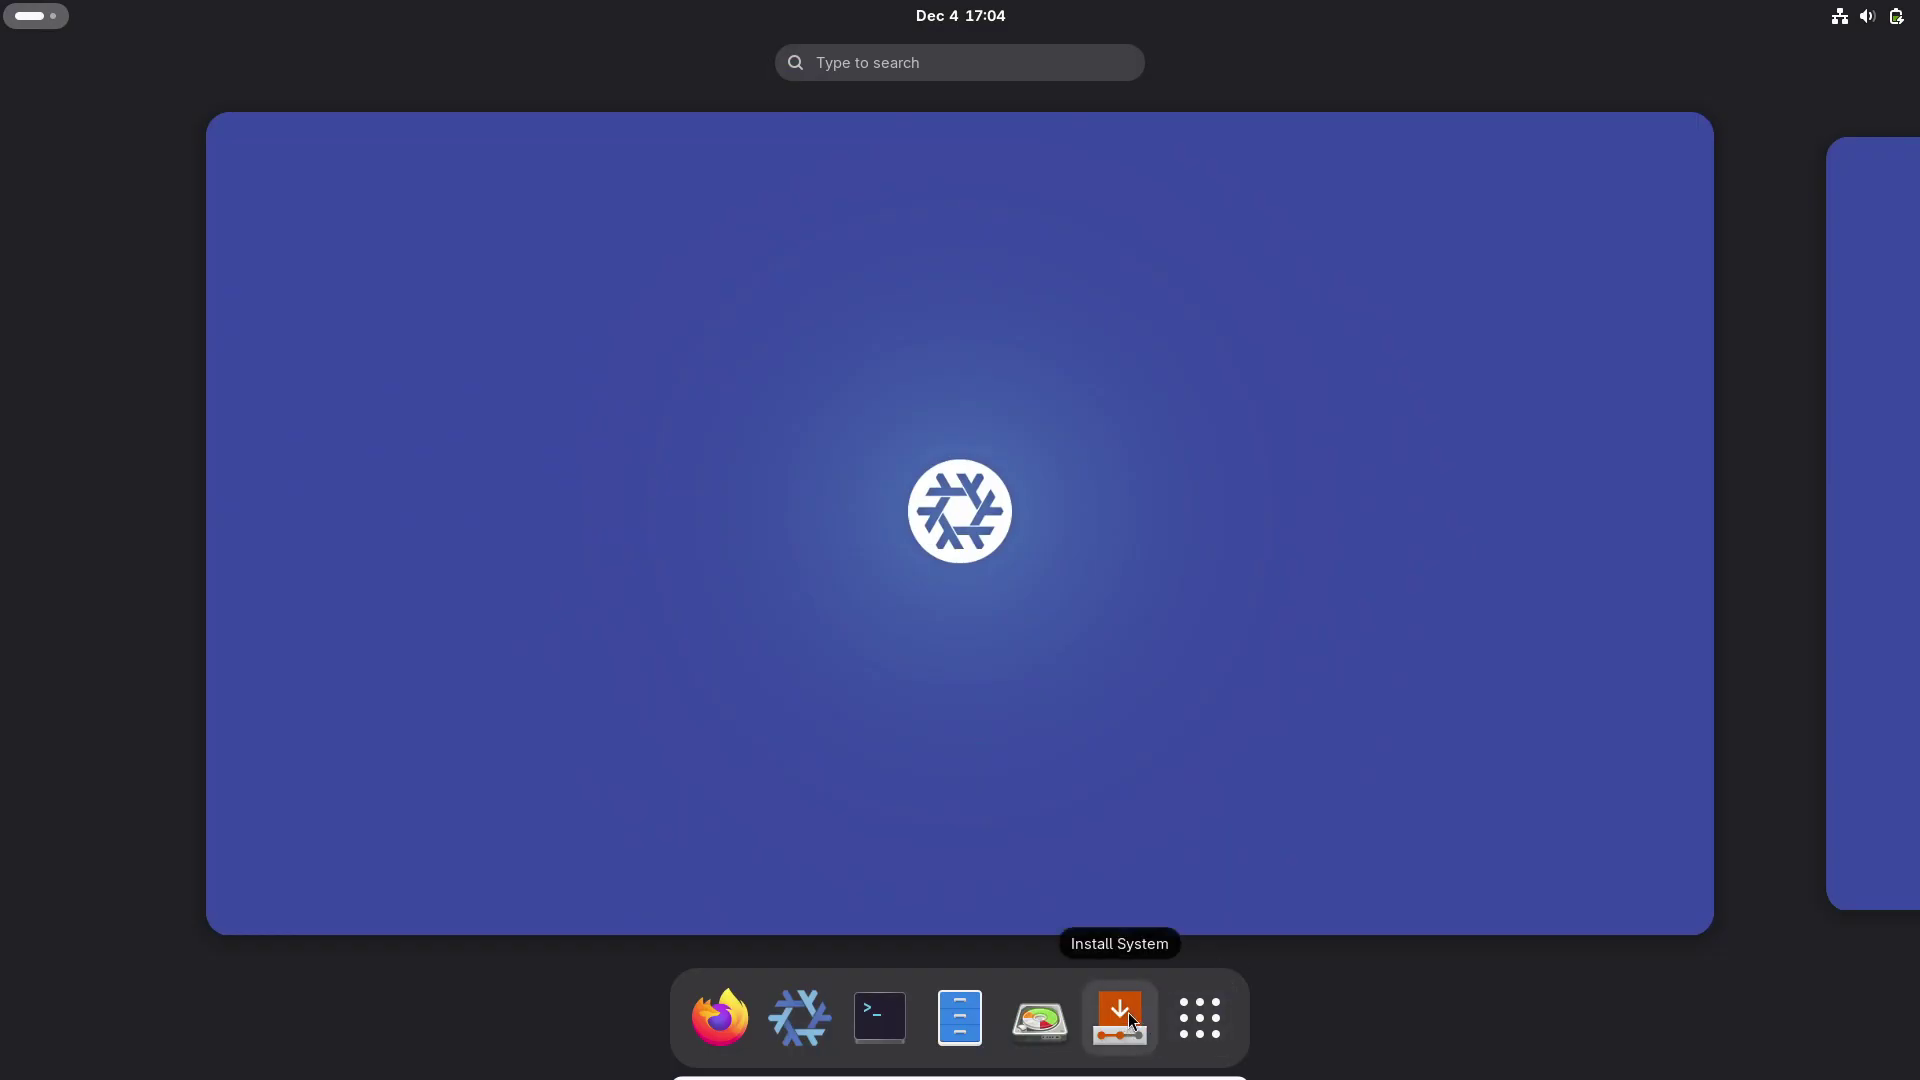
{"action": "left_click", "coordinate": [1866, 20]}
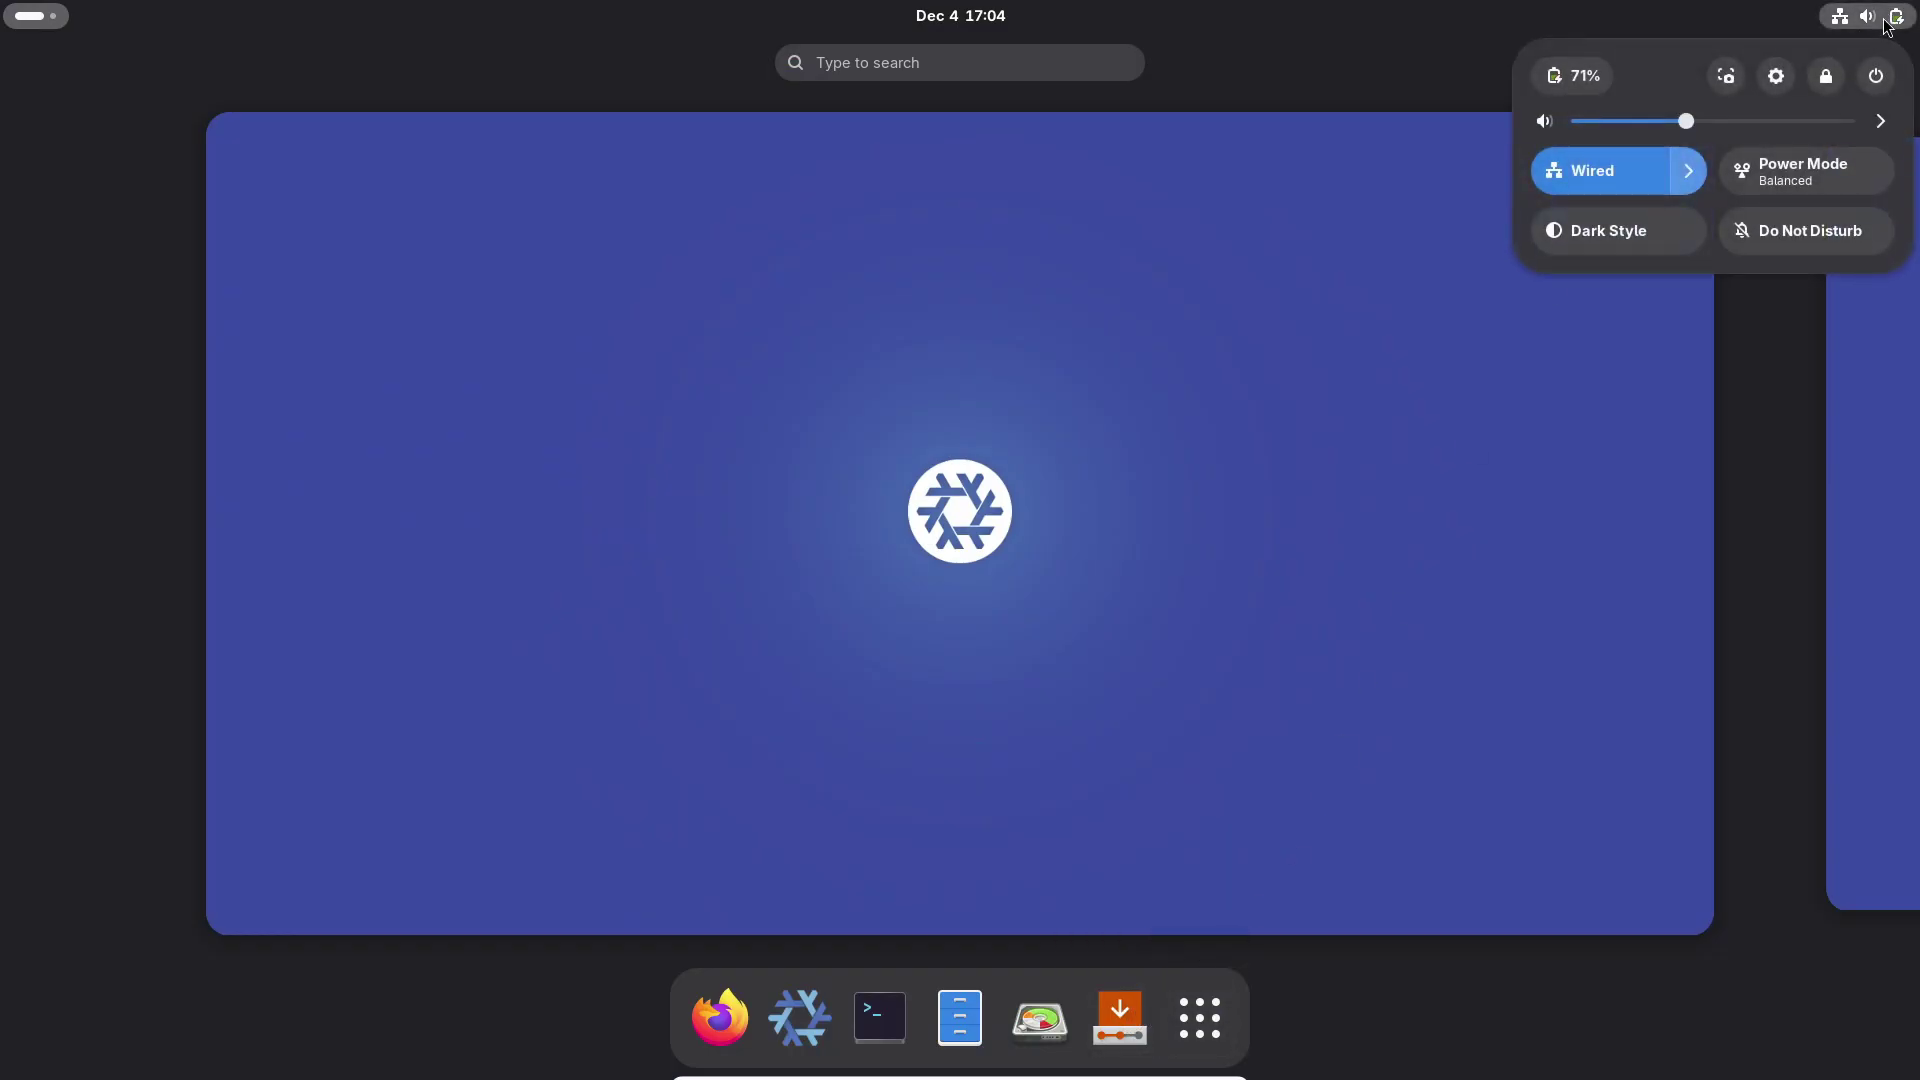
{"action": "left_click", "coordinate": [1877, 77]}
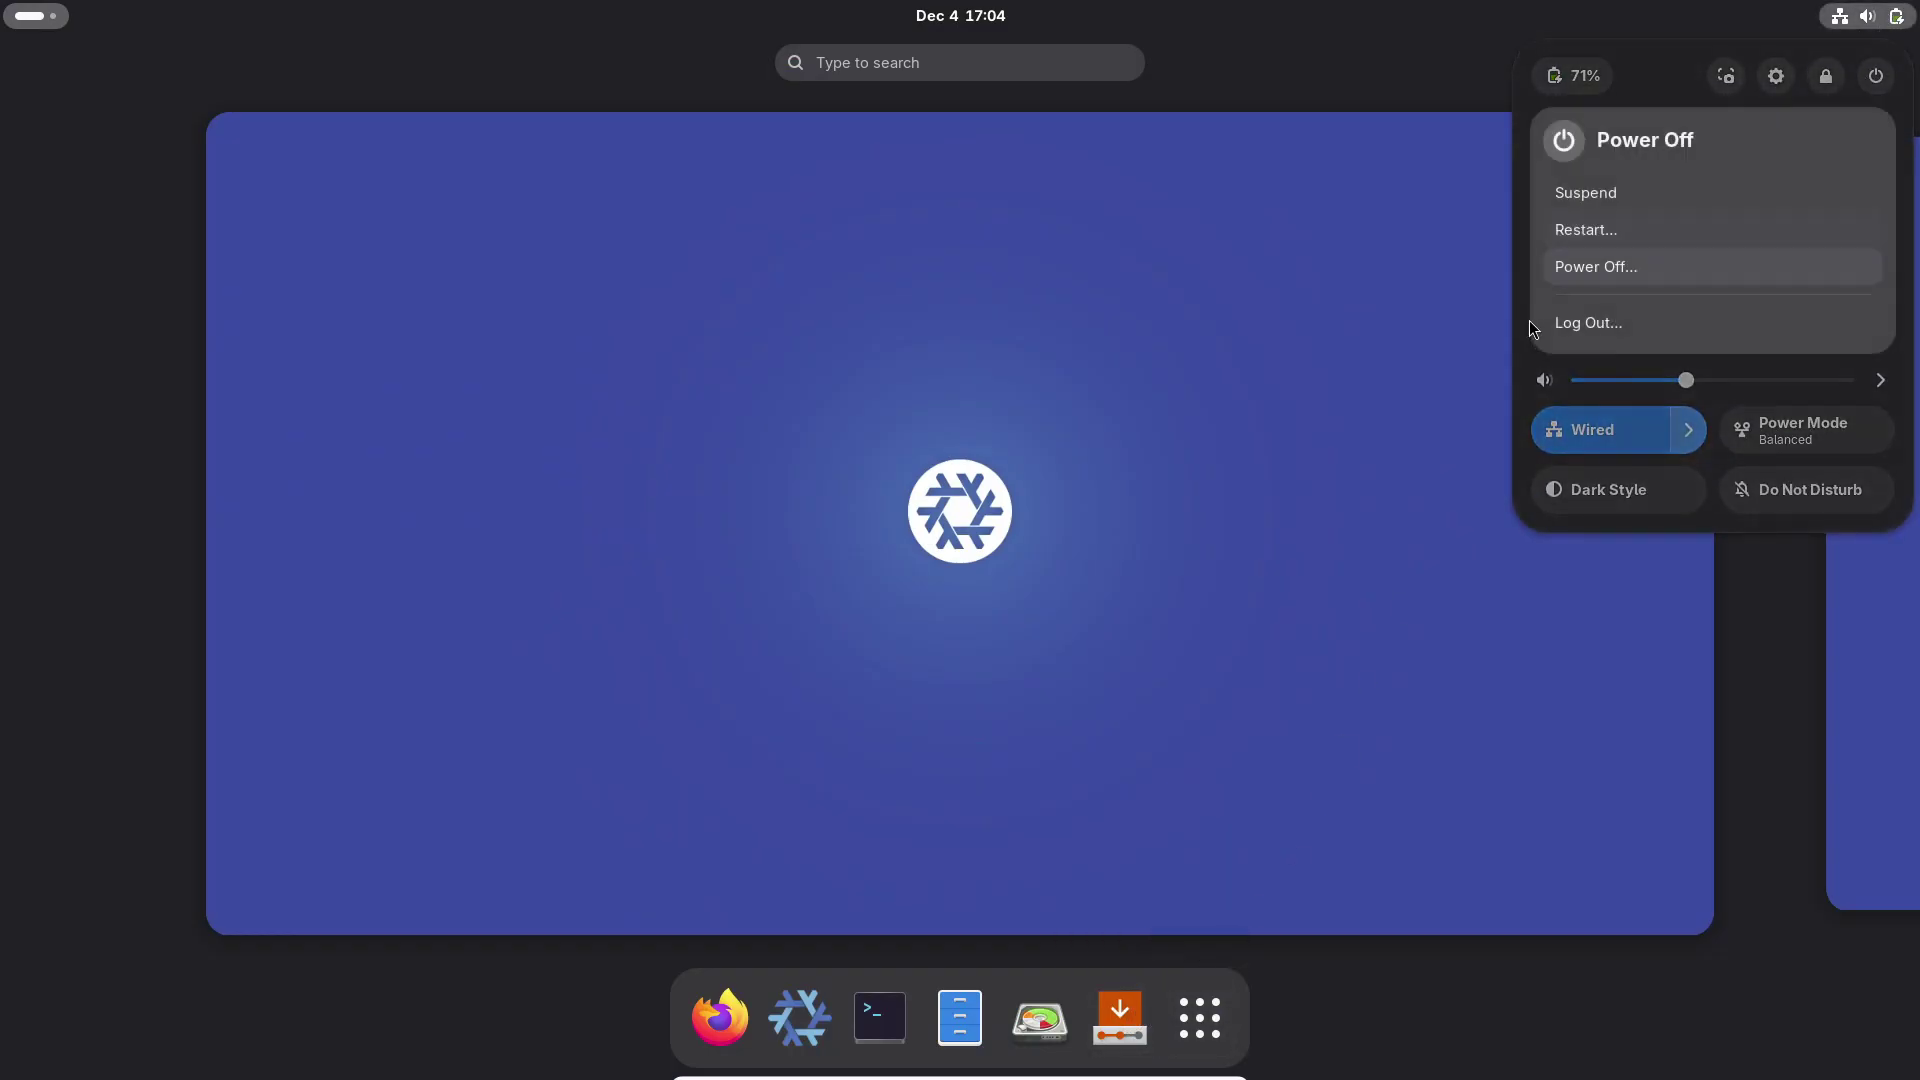
{"action": "left_click", "coordinate": [1612, 230]}
{"action": "left_click", "coordinate": [1054, 592]}
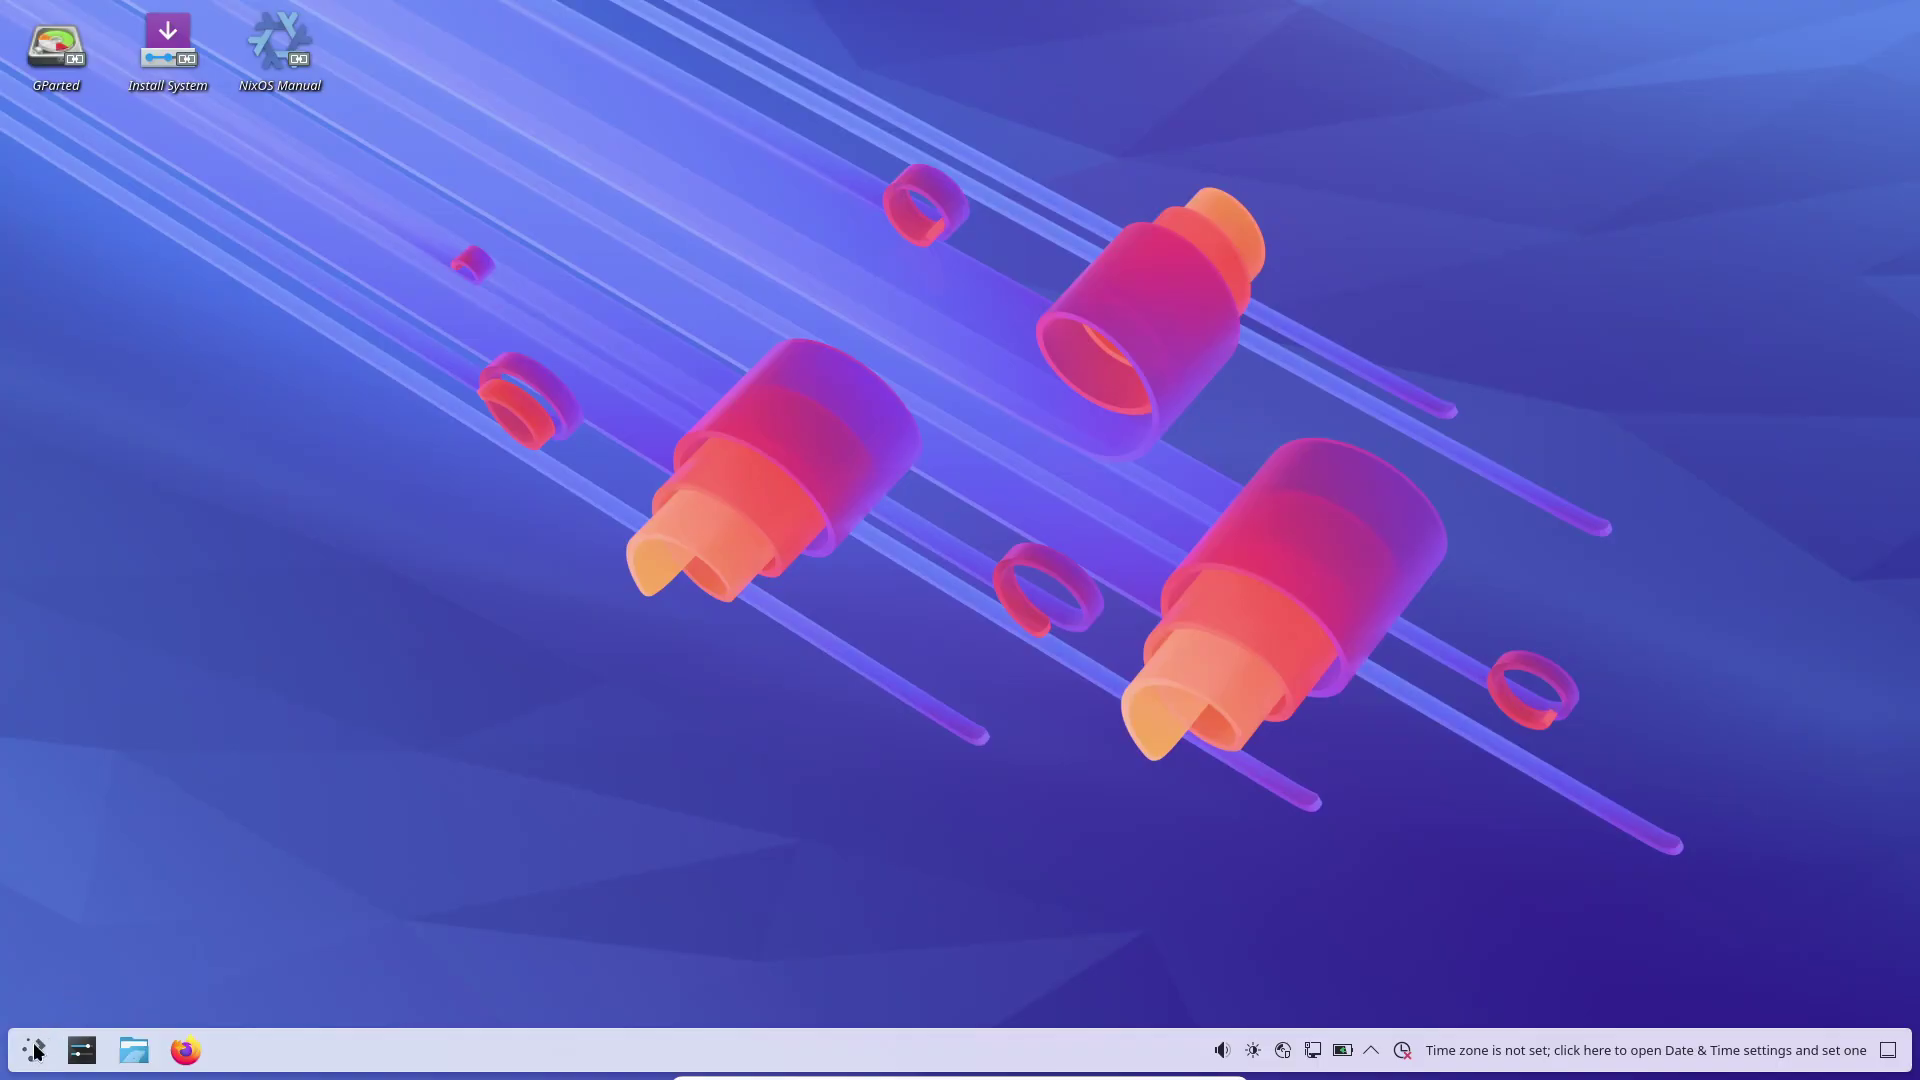
{"action": "left_click", "coordinate": [33, 1049]}
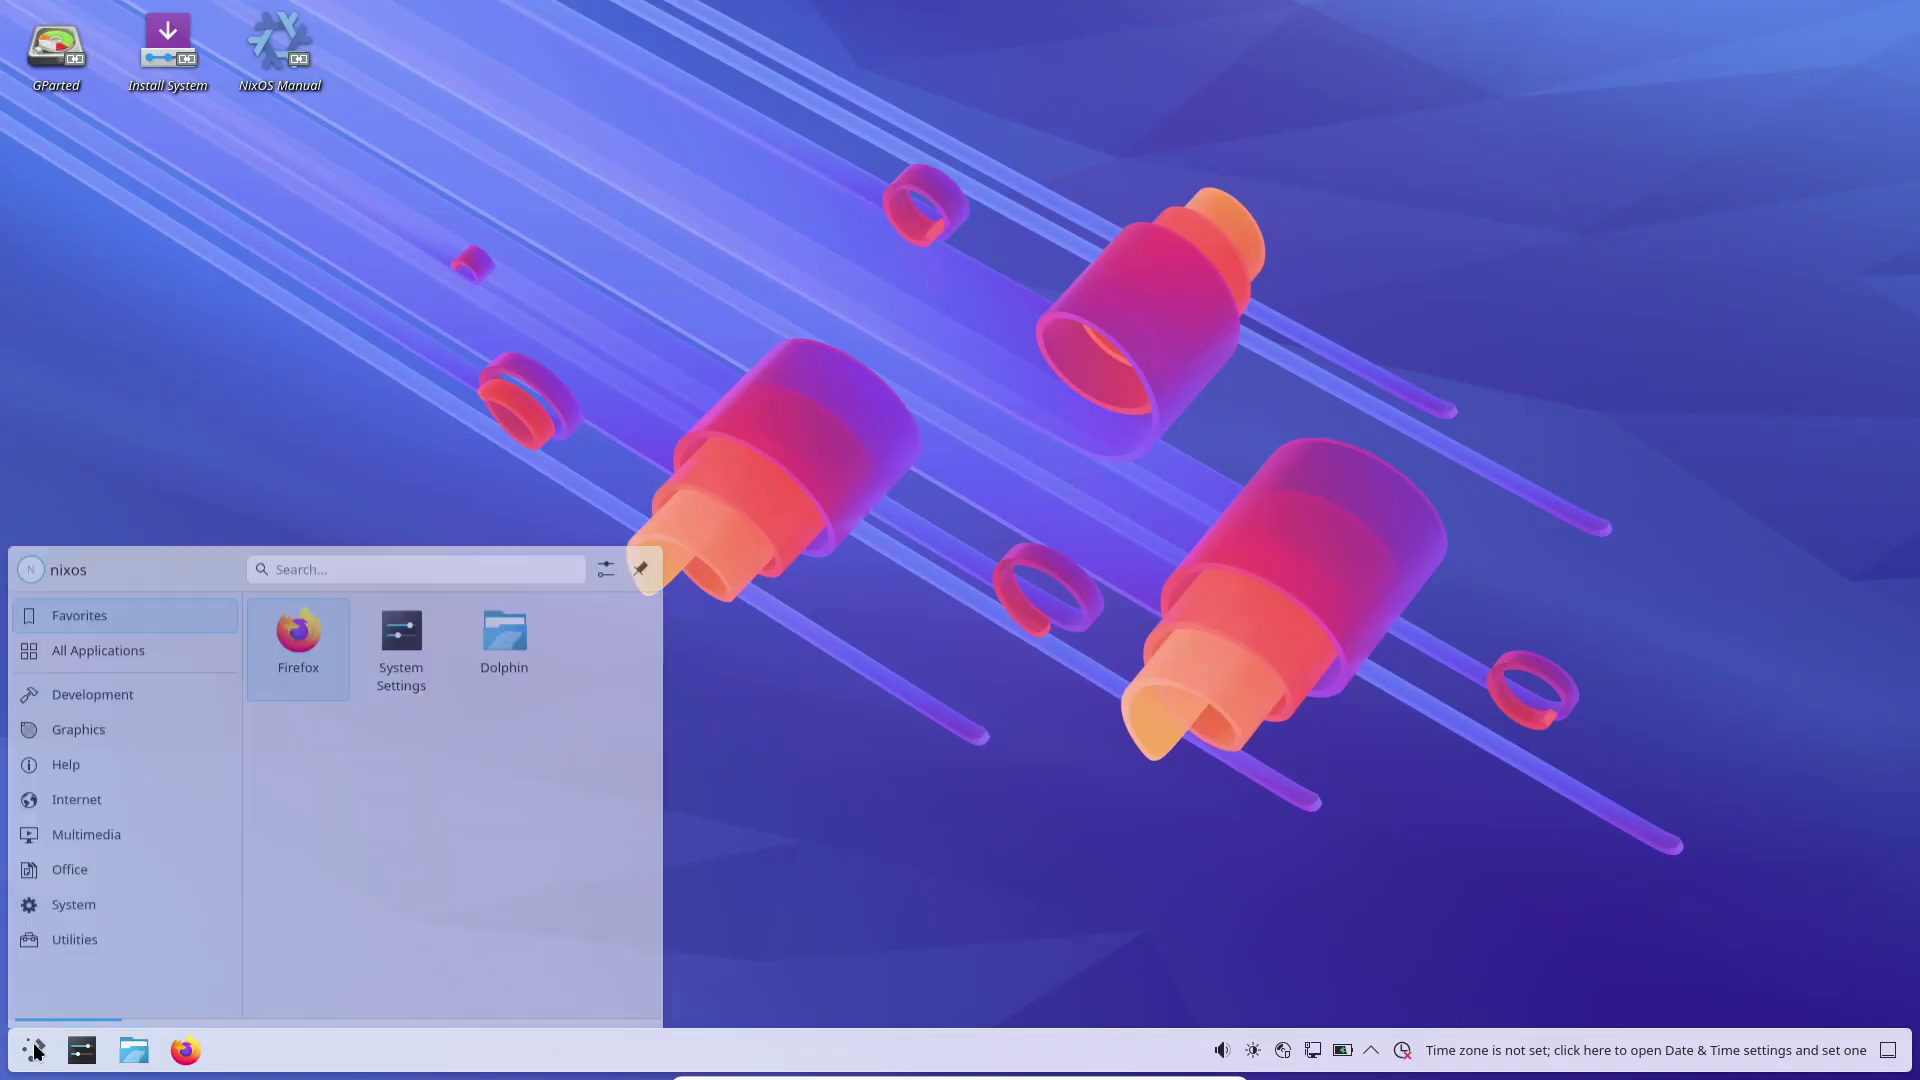
{"action": "left_click", "coordinate": [124, 606]}
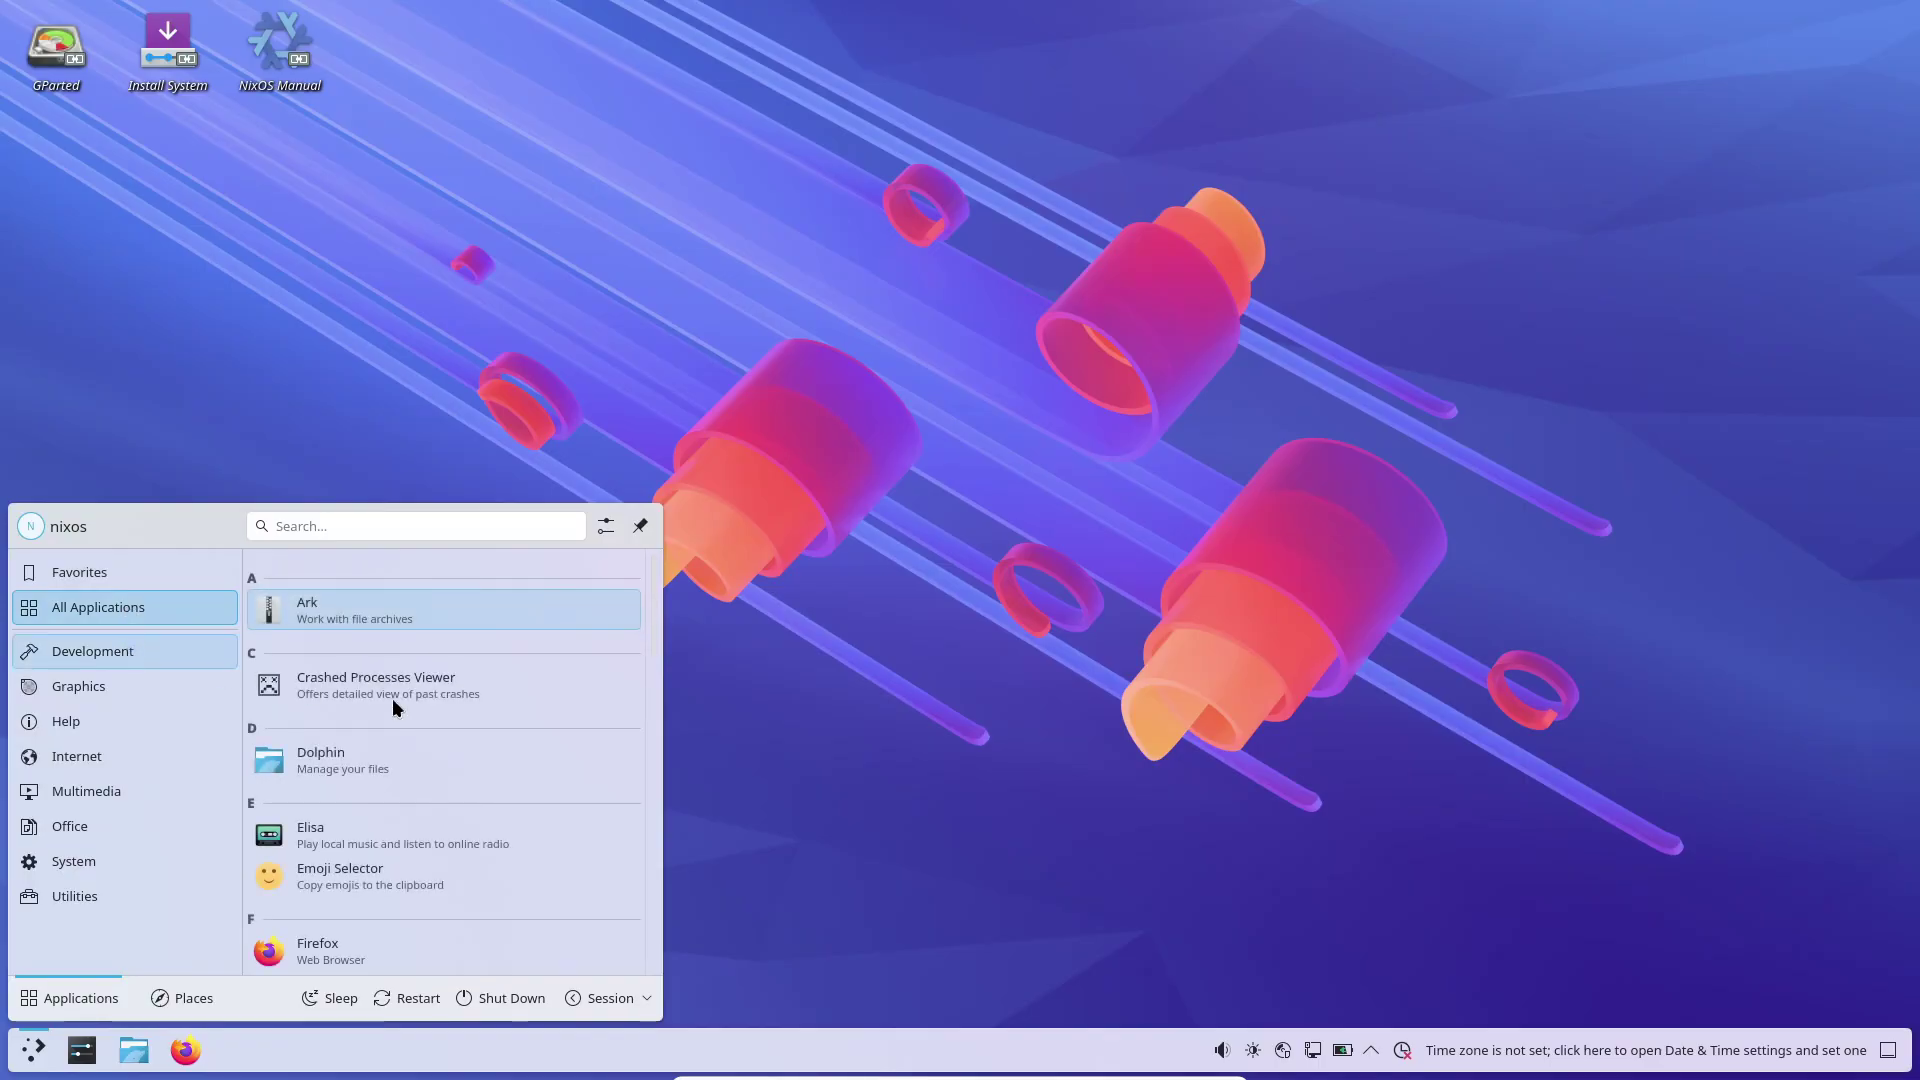
{"action": "scroll", "coordinate": [560, 738], "scroll_direction": "down", "scroll_amount": 8}
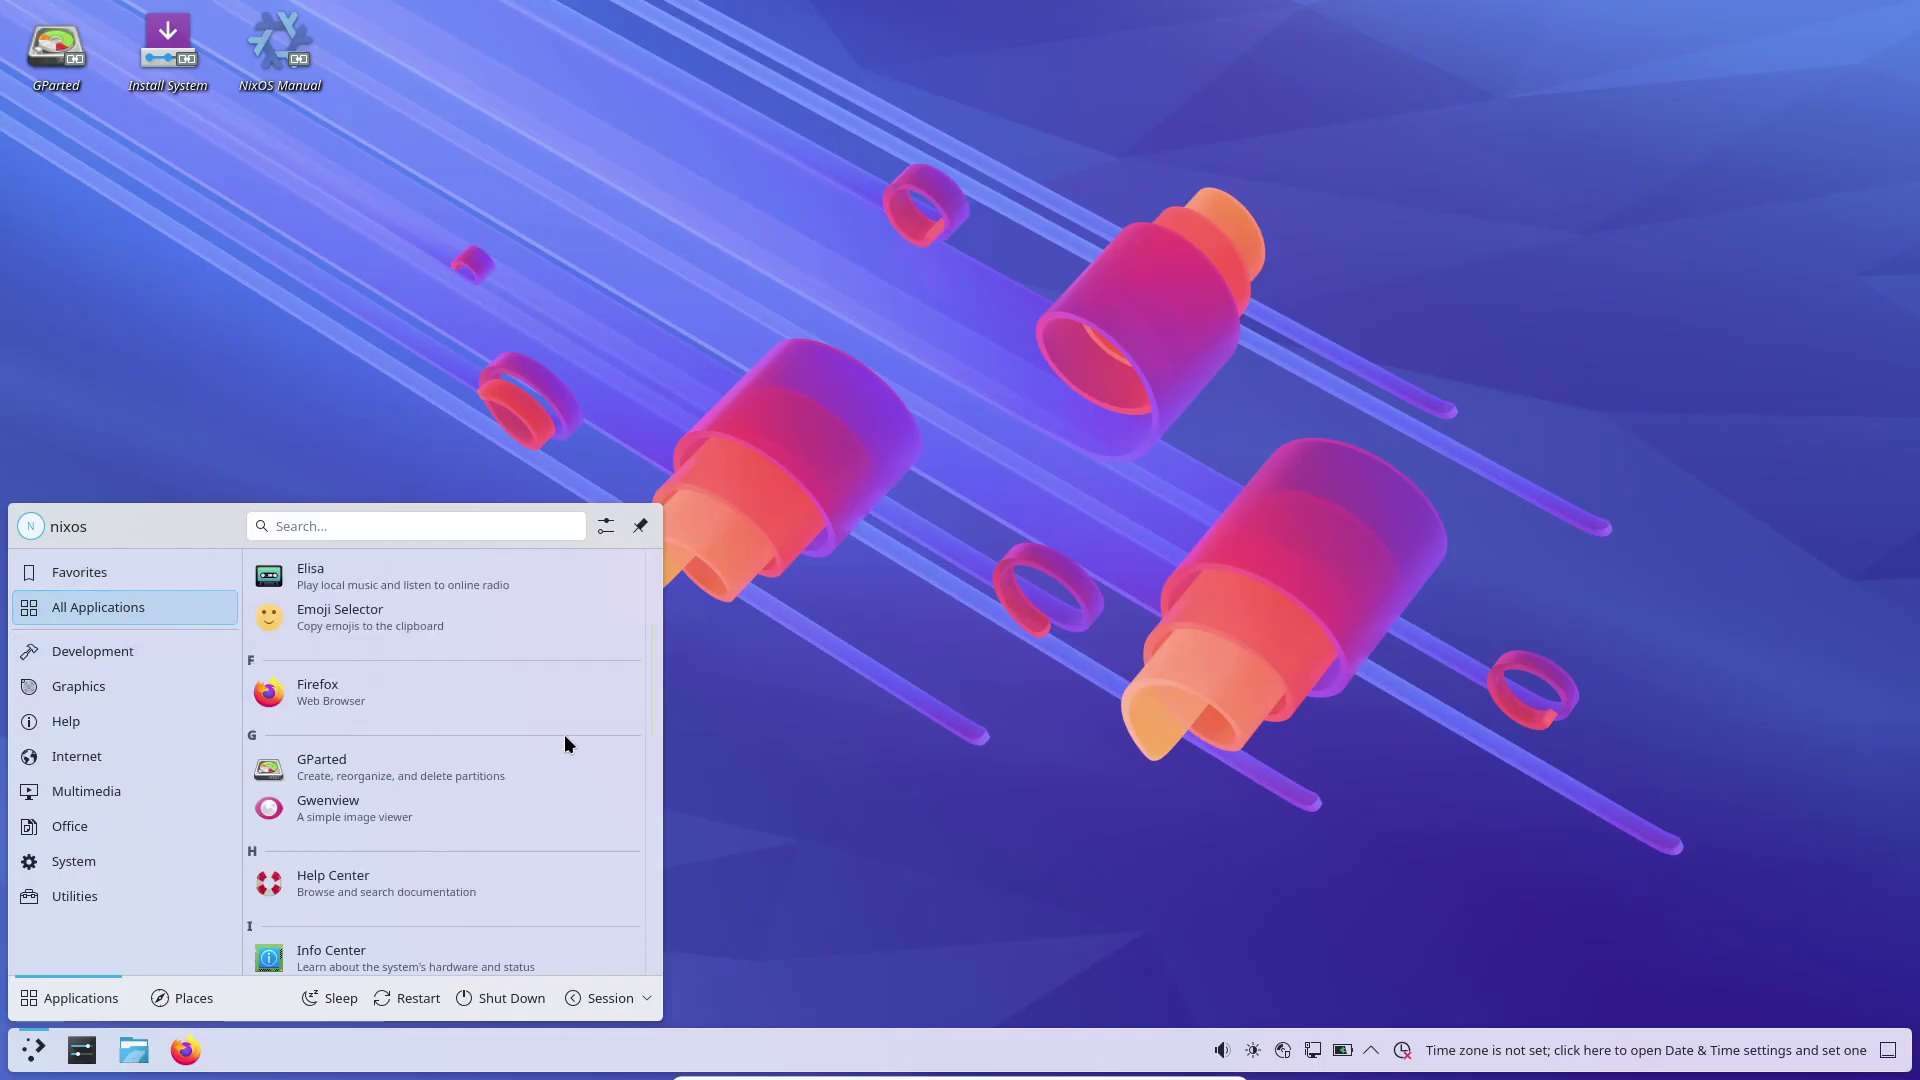
{"action": "left_click", "coordinate": [190, 654]}
{"action": "left_click", "coordinate": [174, 684]}
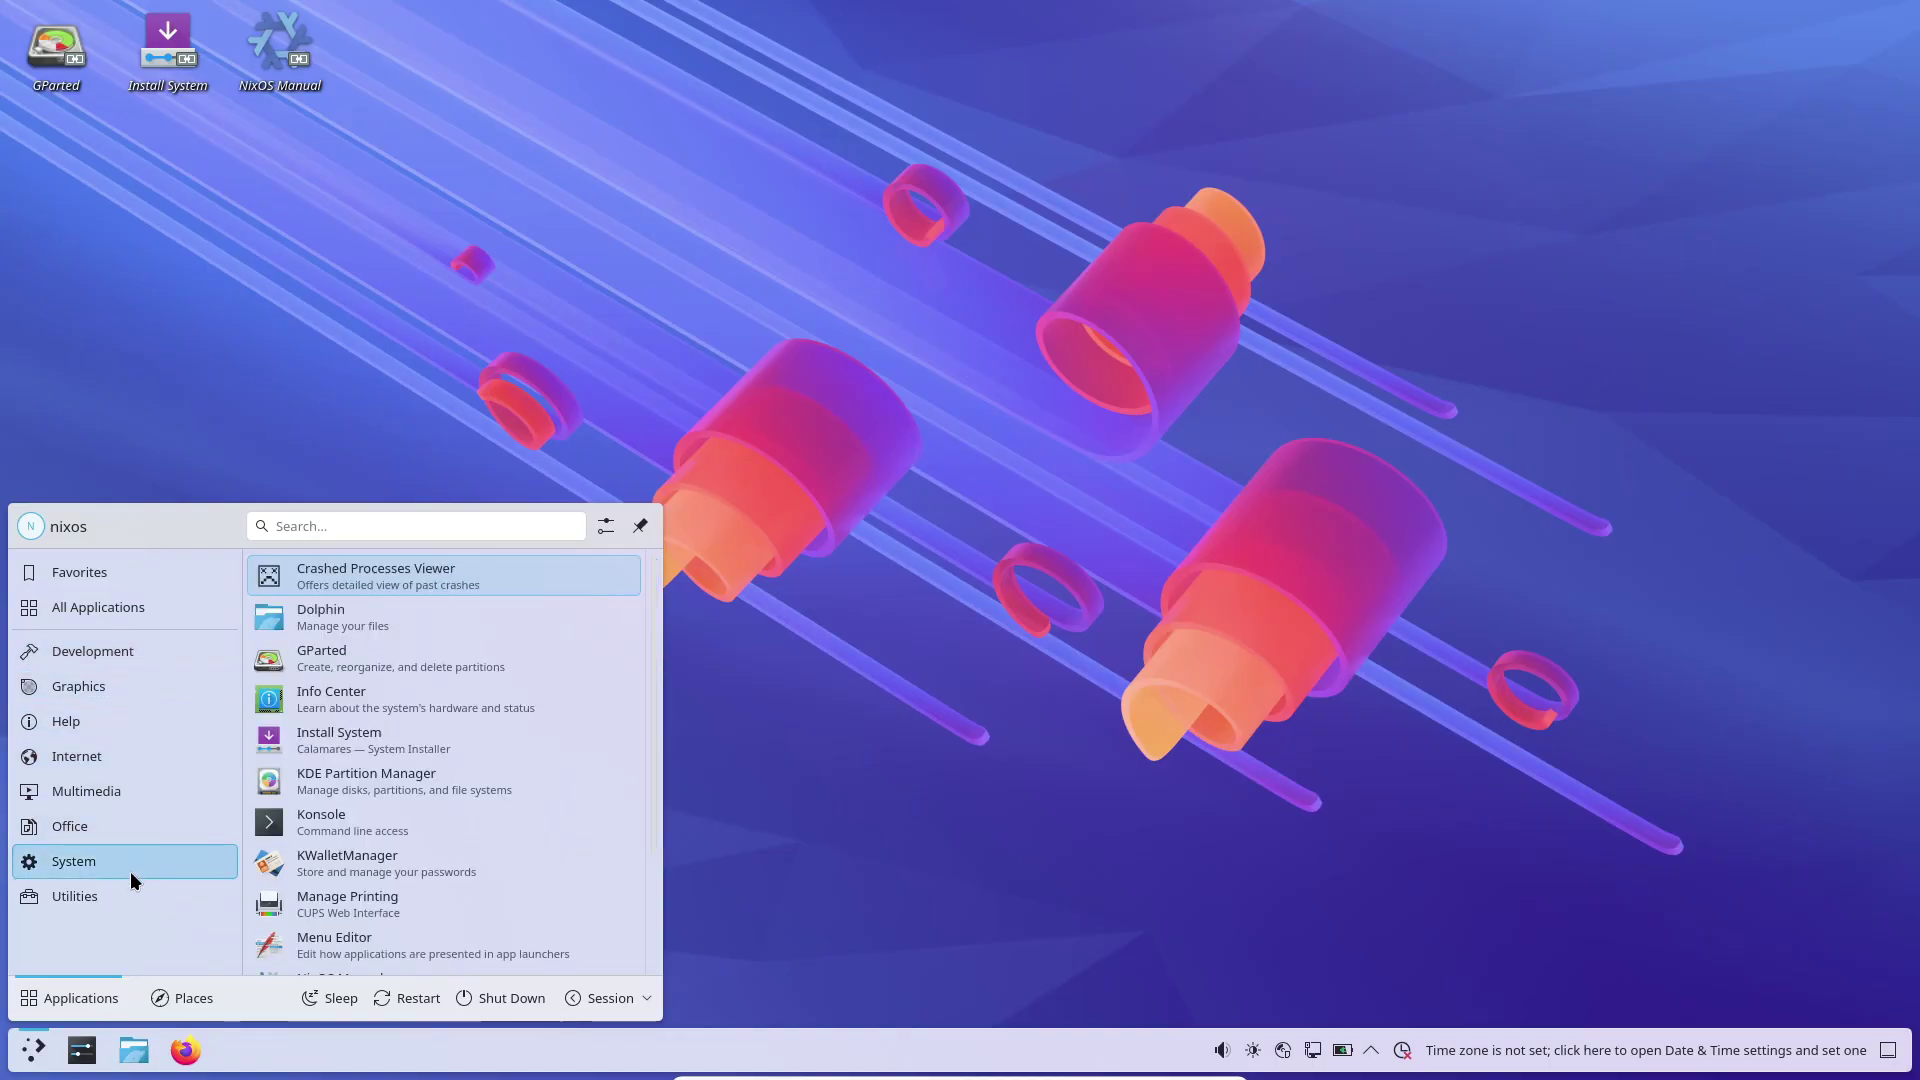
{"action": "mouse_move", "coordinate": [129, 882]}
{"action": "left_click", "coordinate": [322, 411]}
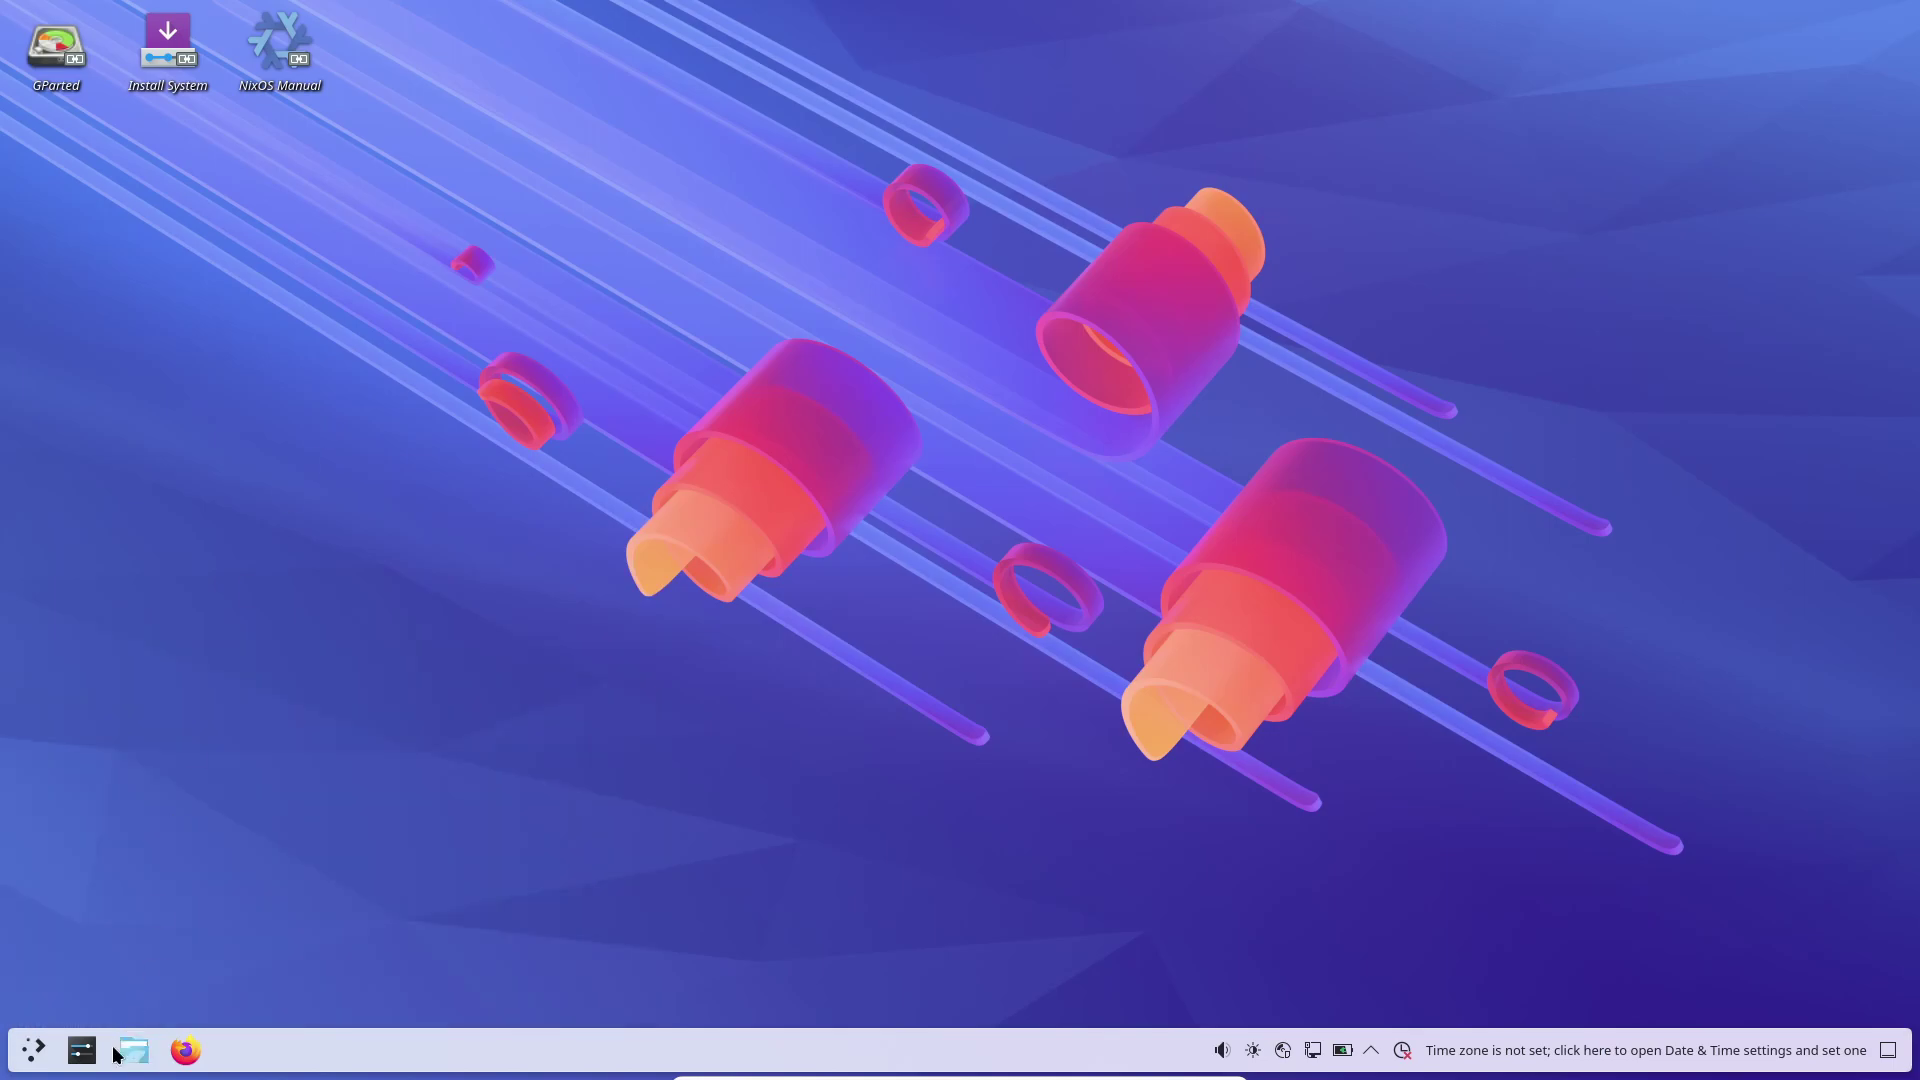
{"action": "left_click_drag", "start_coordinate": [82, 1050], "coordinate": [512, 796]}
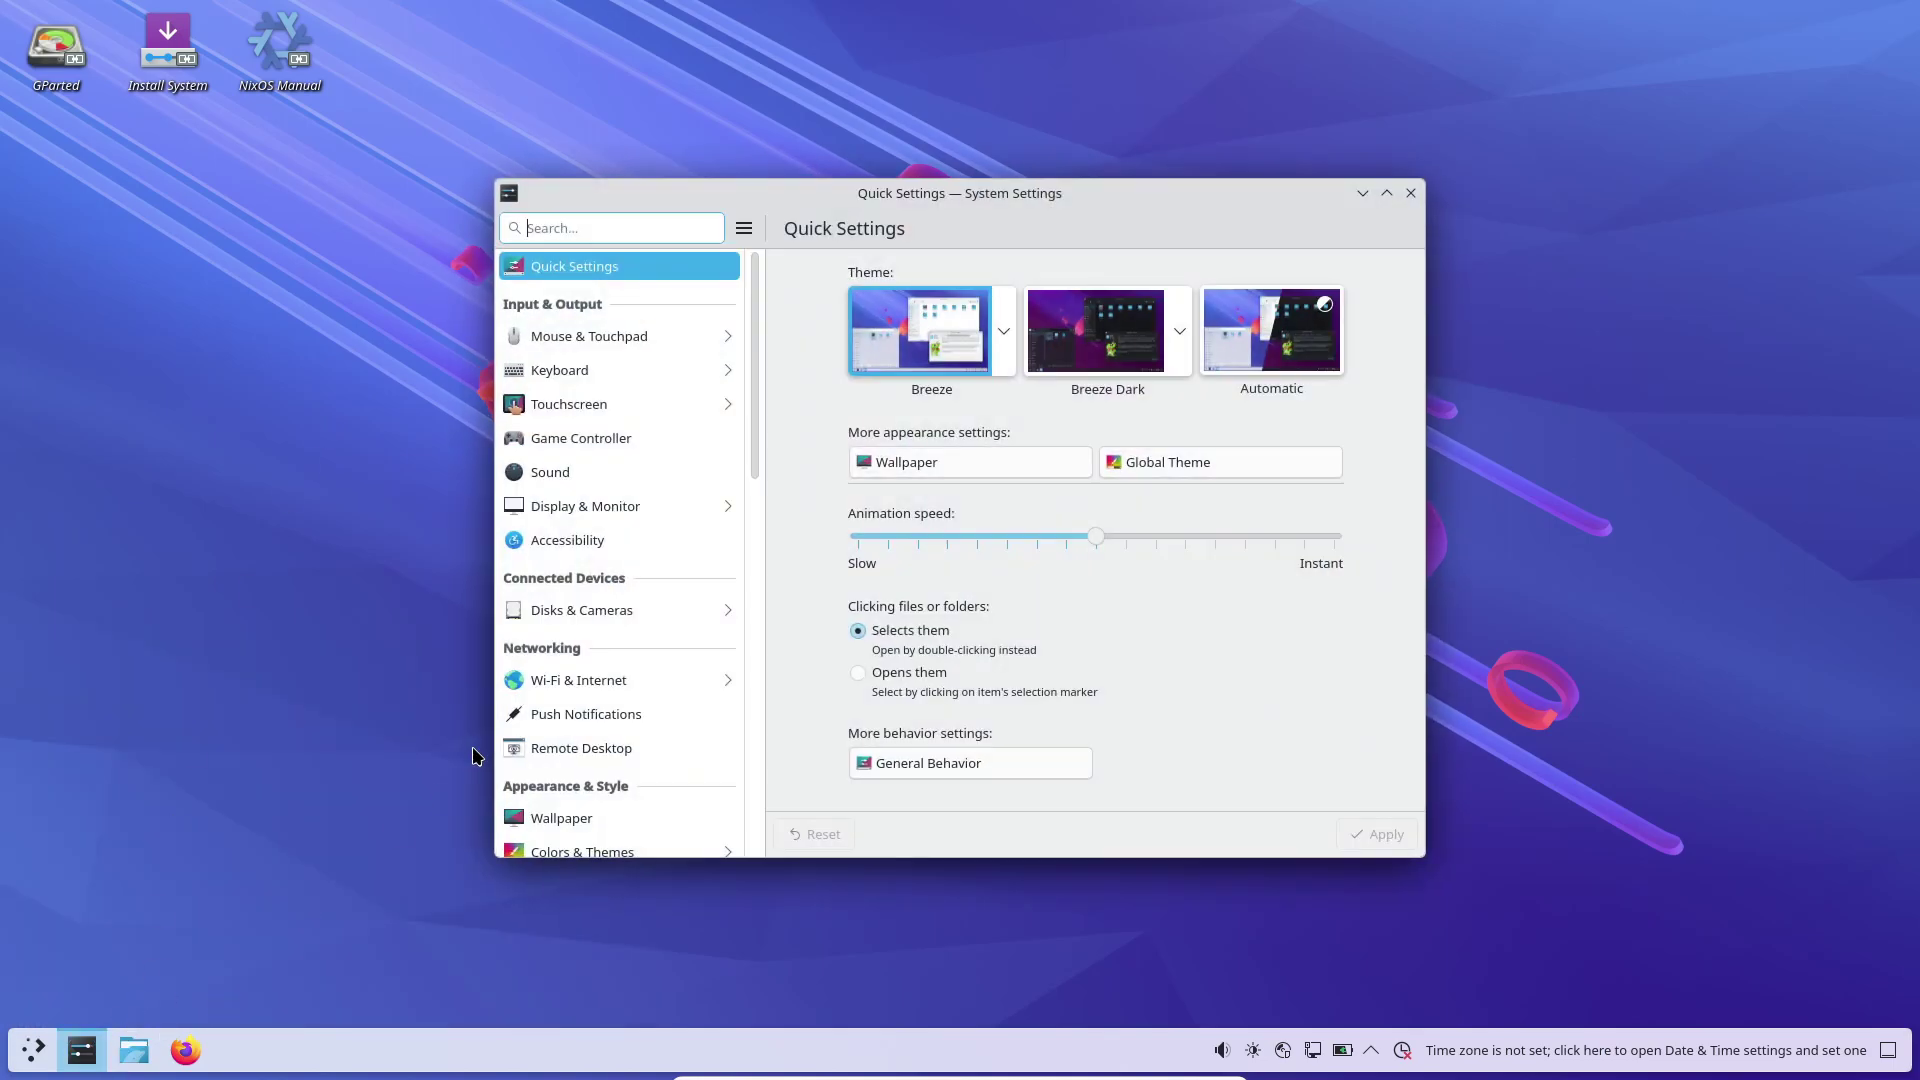
{"action": "scroll", "coordinate": [682, 604], "scroll_direction": "down", "scroll_amount": 10}
{"action": "scroll", "coordinate": [682, 604], "scroll_direction": "down", "scroll_amount": 3}
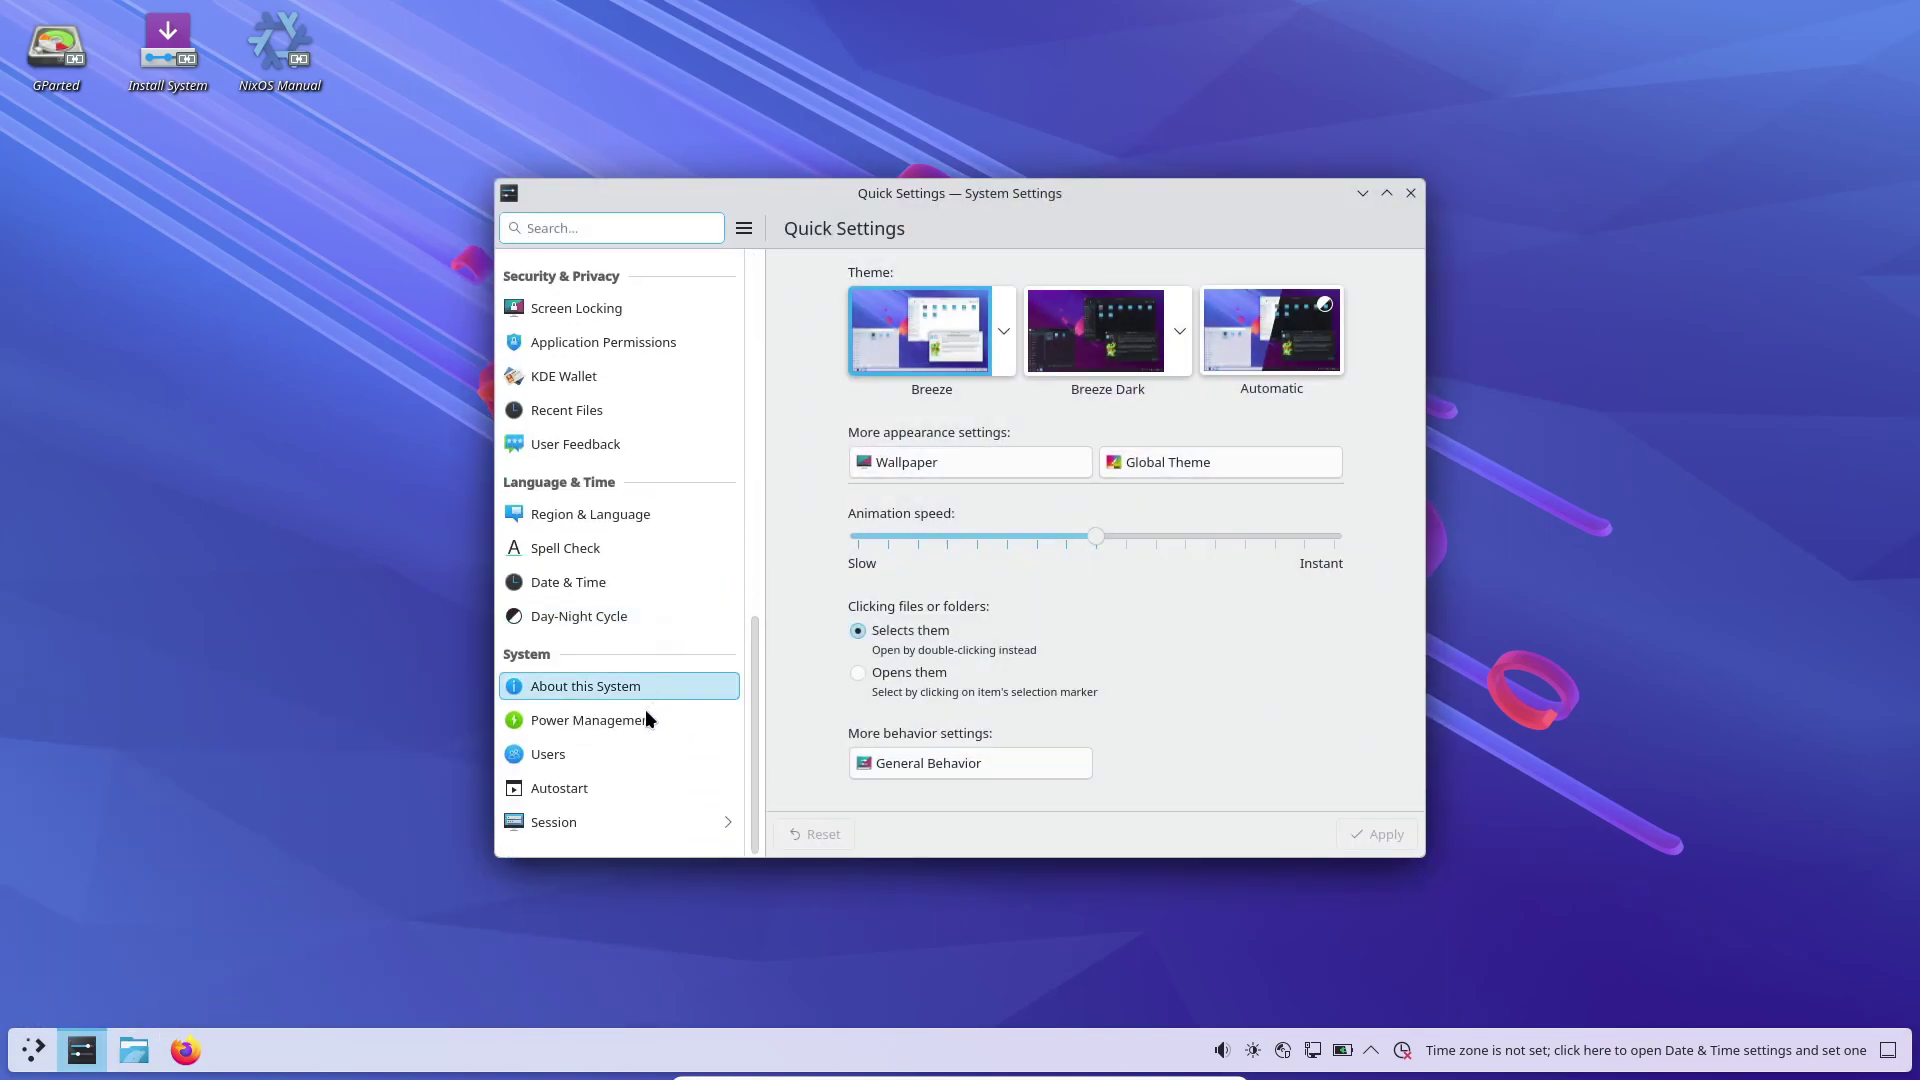
{"action": "left_click", "coordinate": [640, 686]}
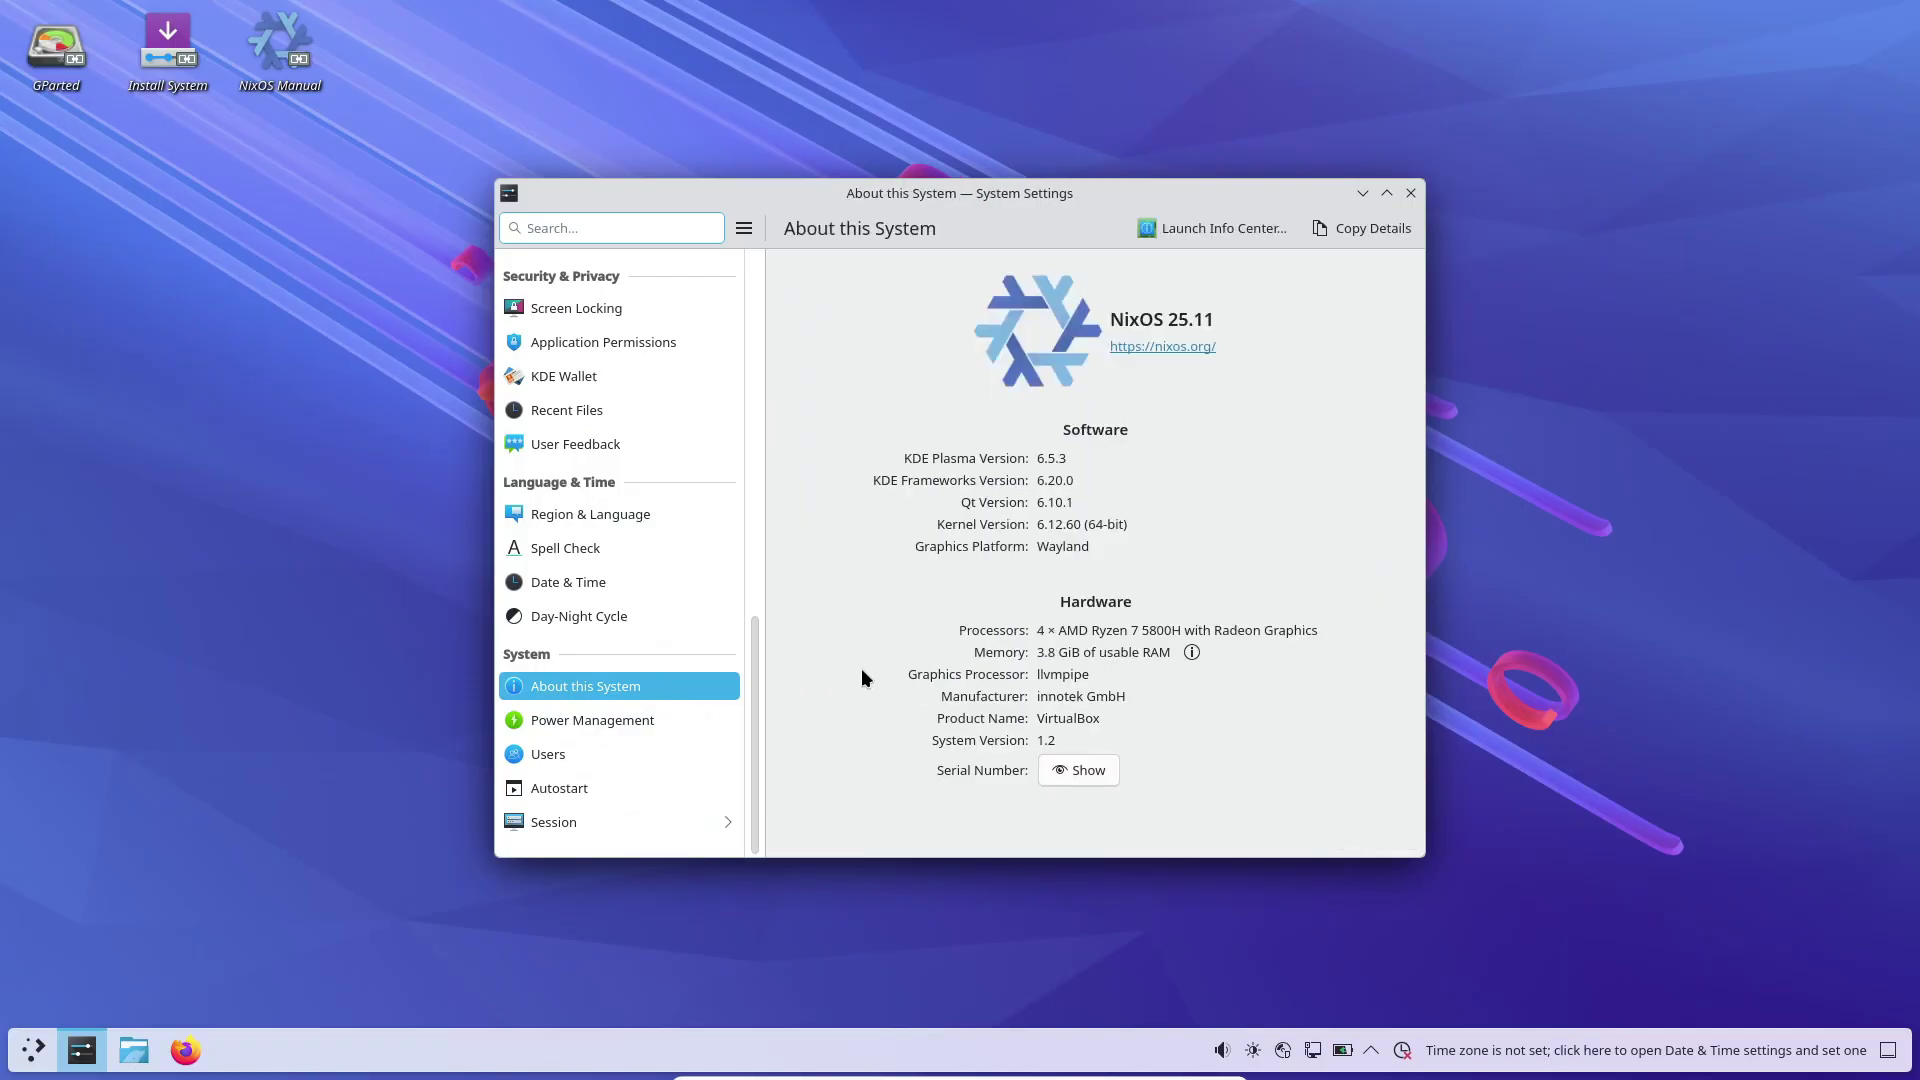
{"action": "left_click", "coordinate": [1411, 192]}
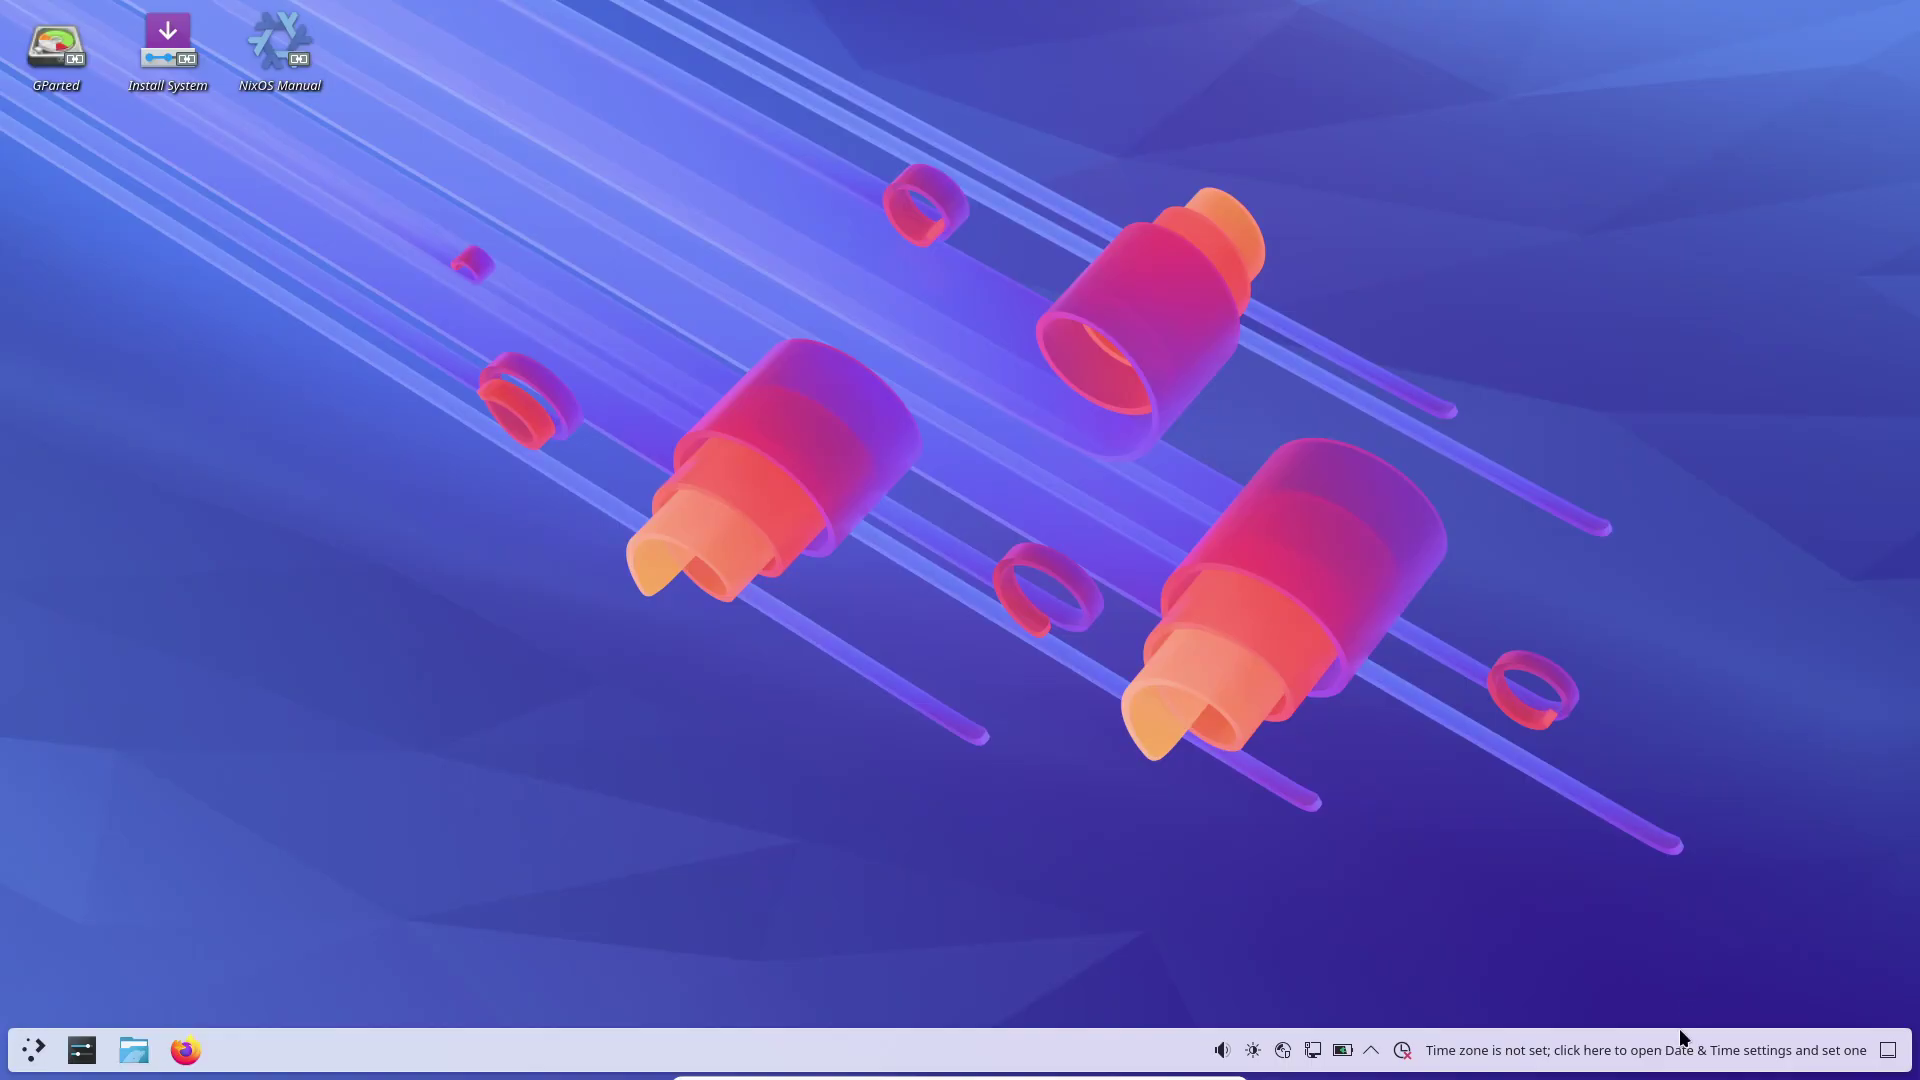
{"action": "left_click", "coordinate": [1652, 1052]}
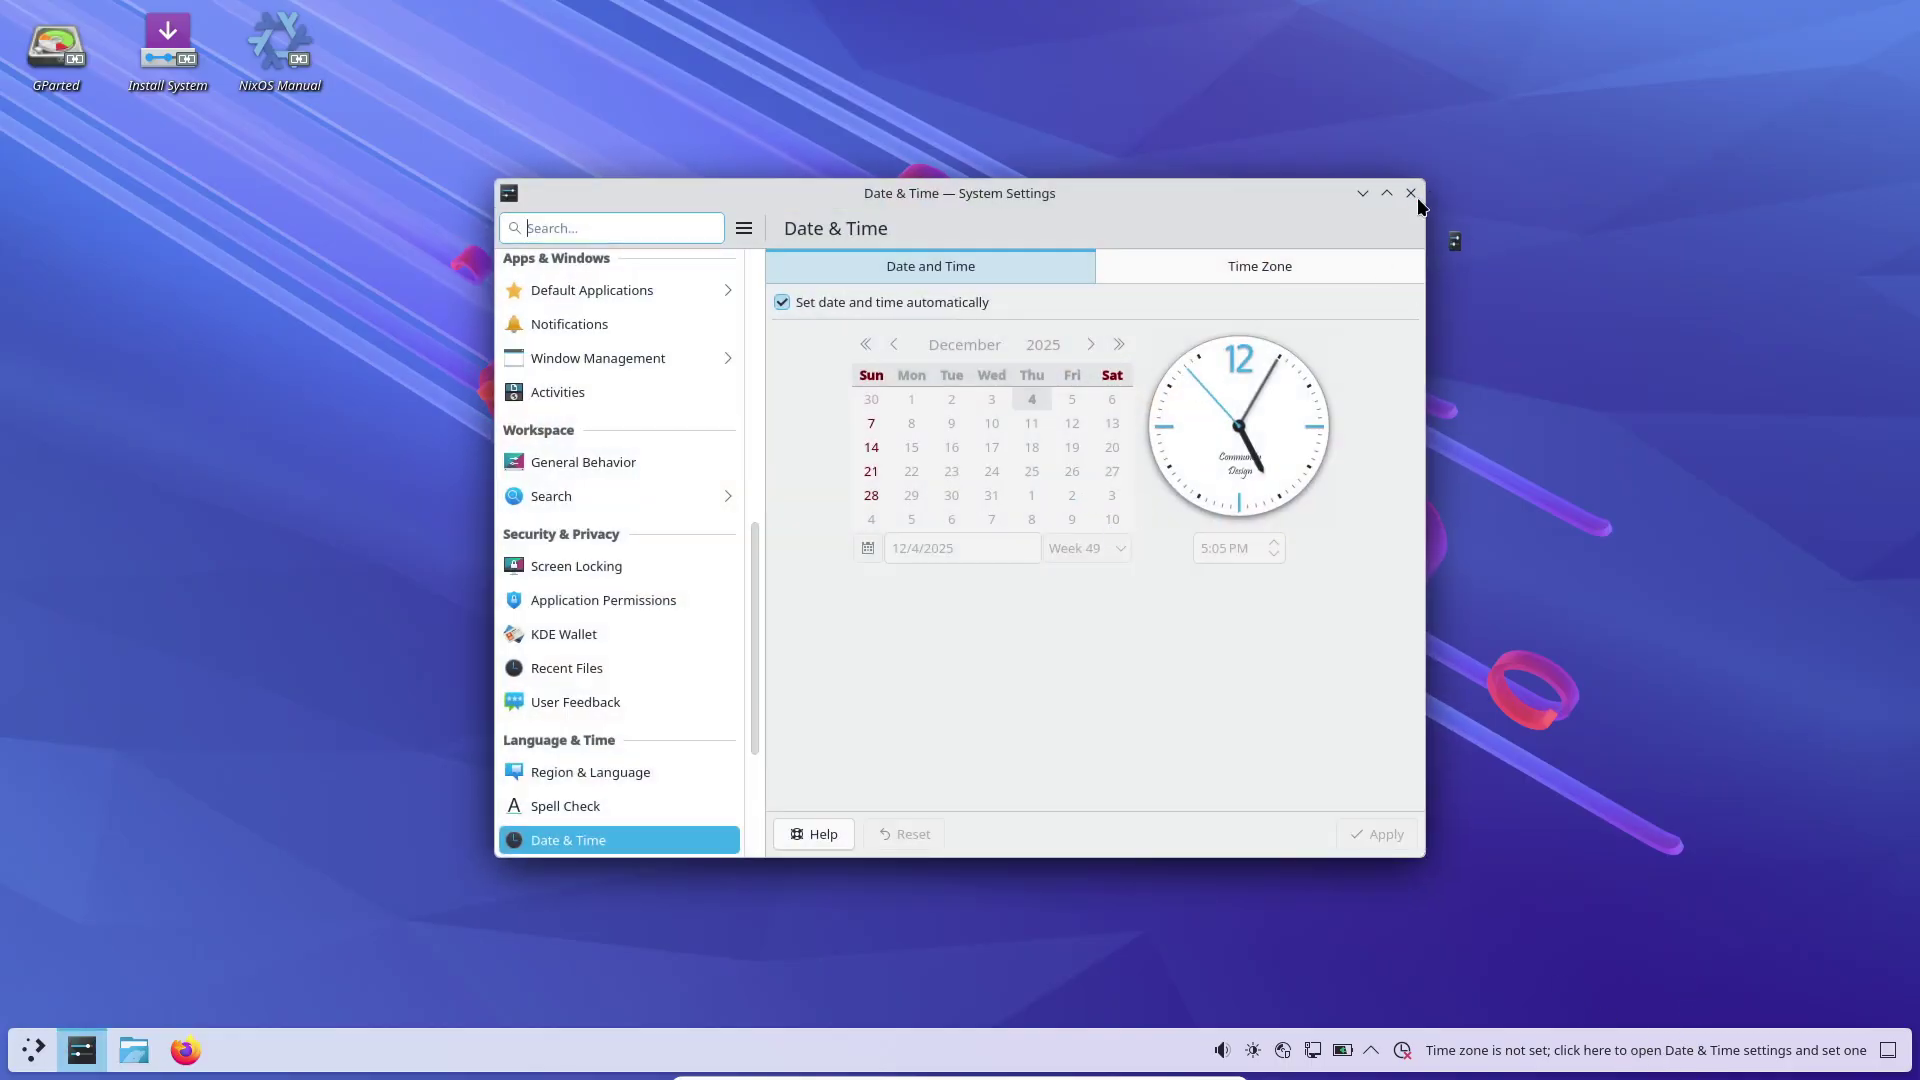
{"action": "left_click", "coordinate": [1415, 193]}
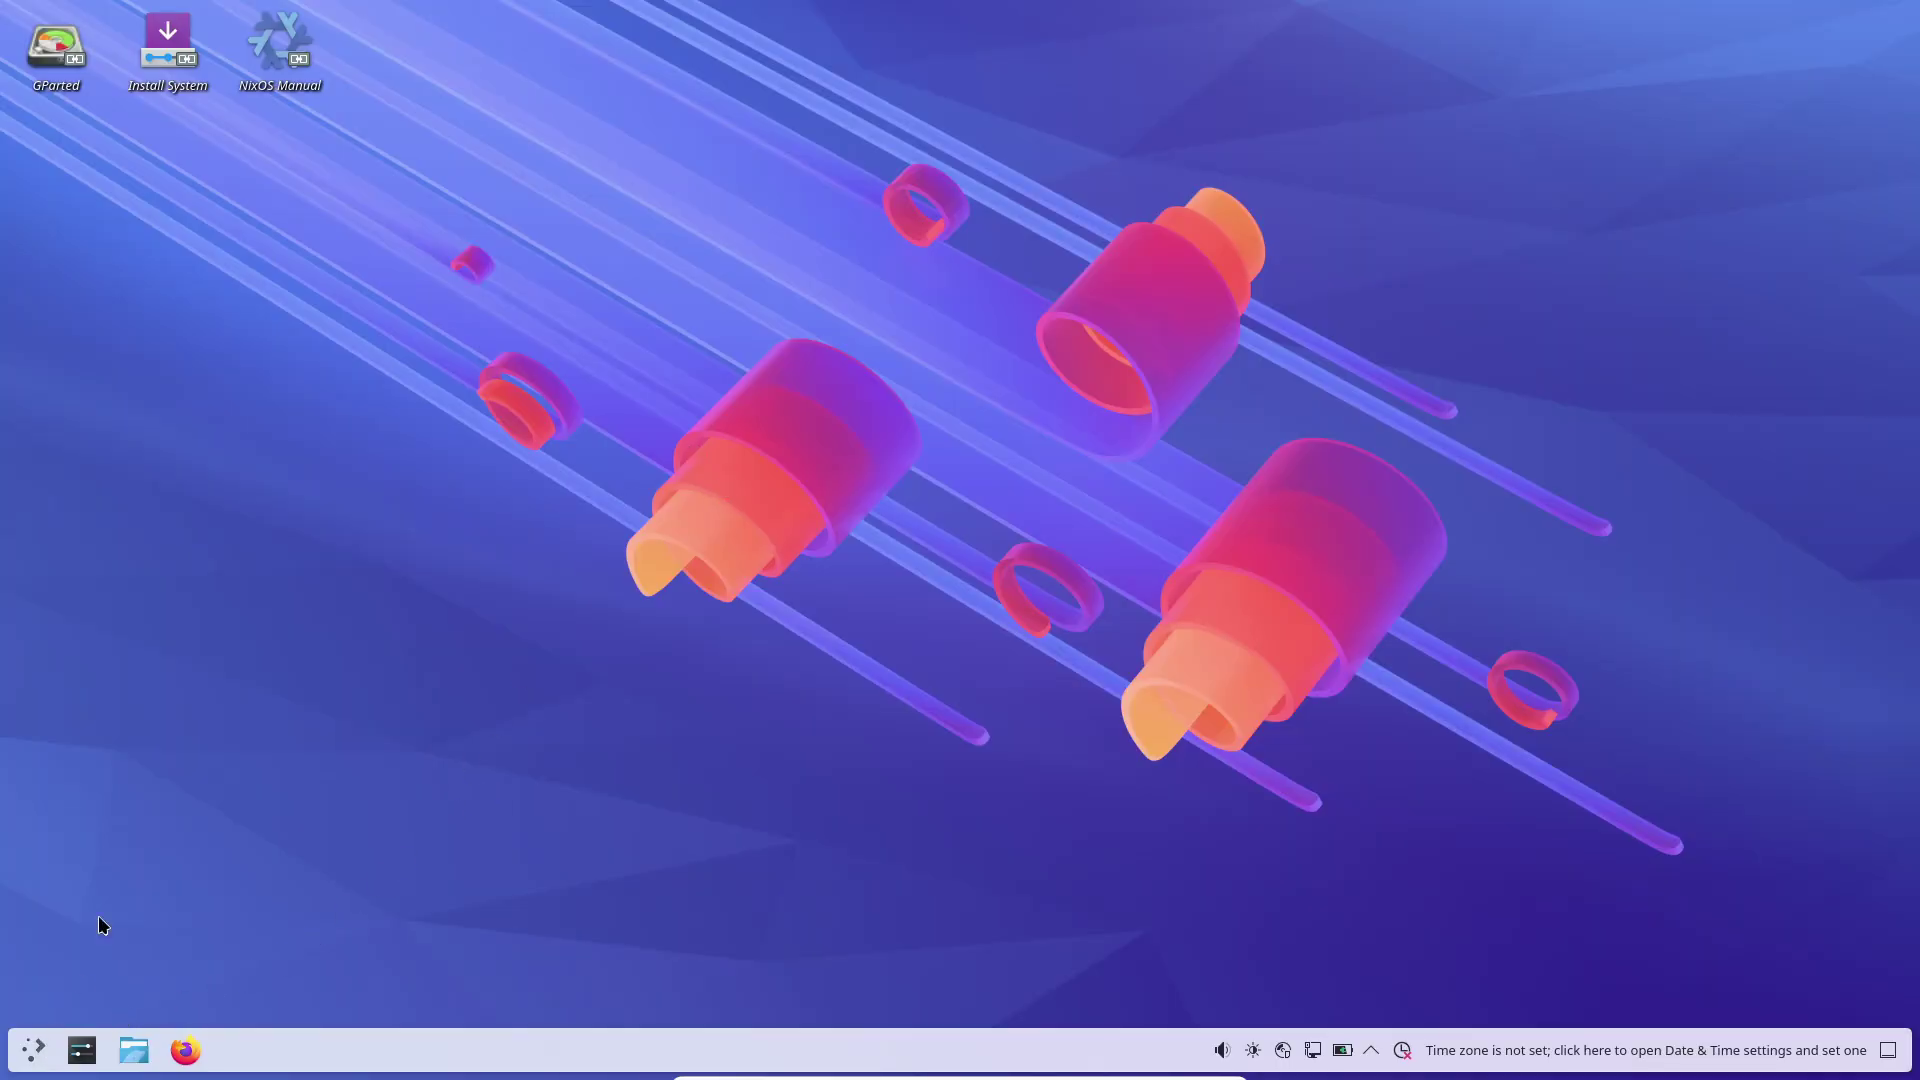
Step: Start the installer, keeping American English, Asia/Kolkata time zone and English (US) keyboard
{"action": "double_click", "coordinate": [172, 63]}
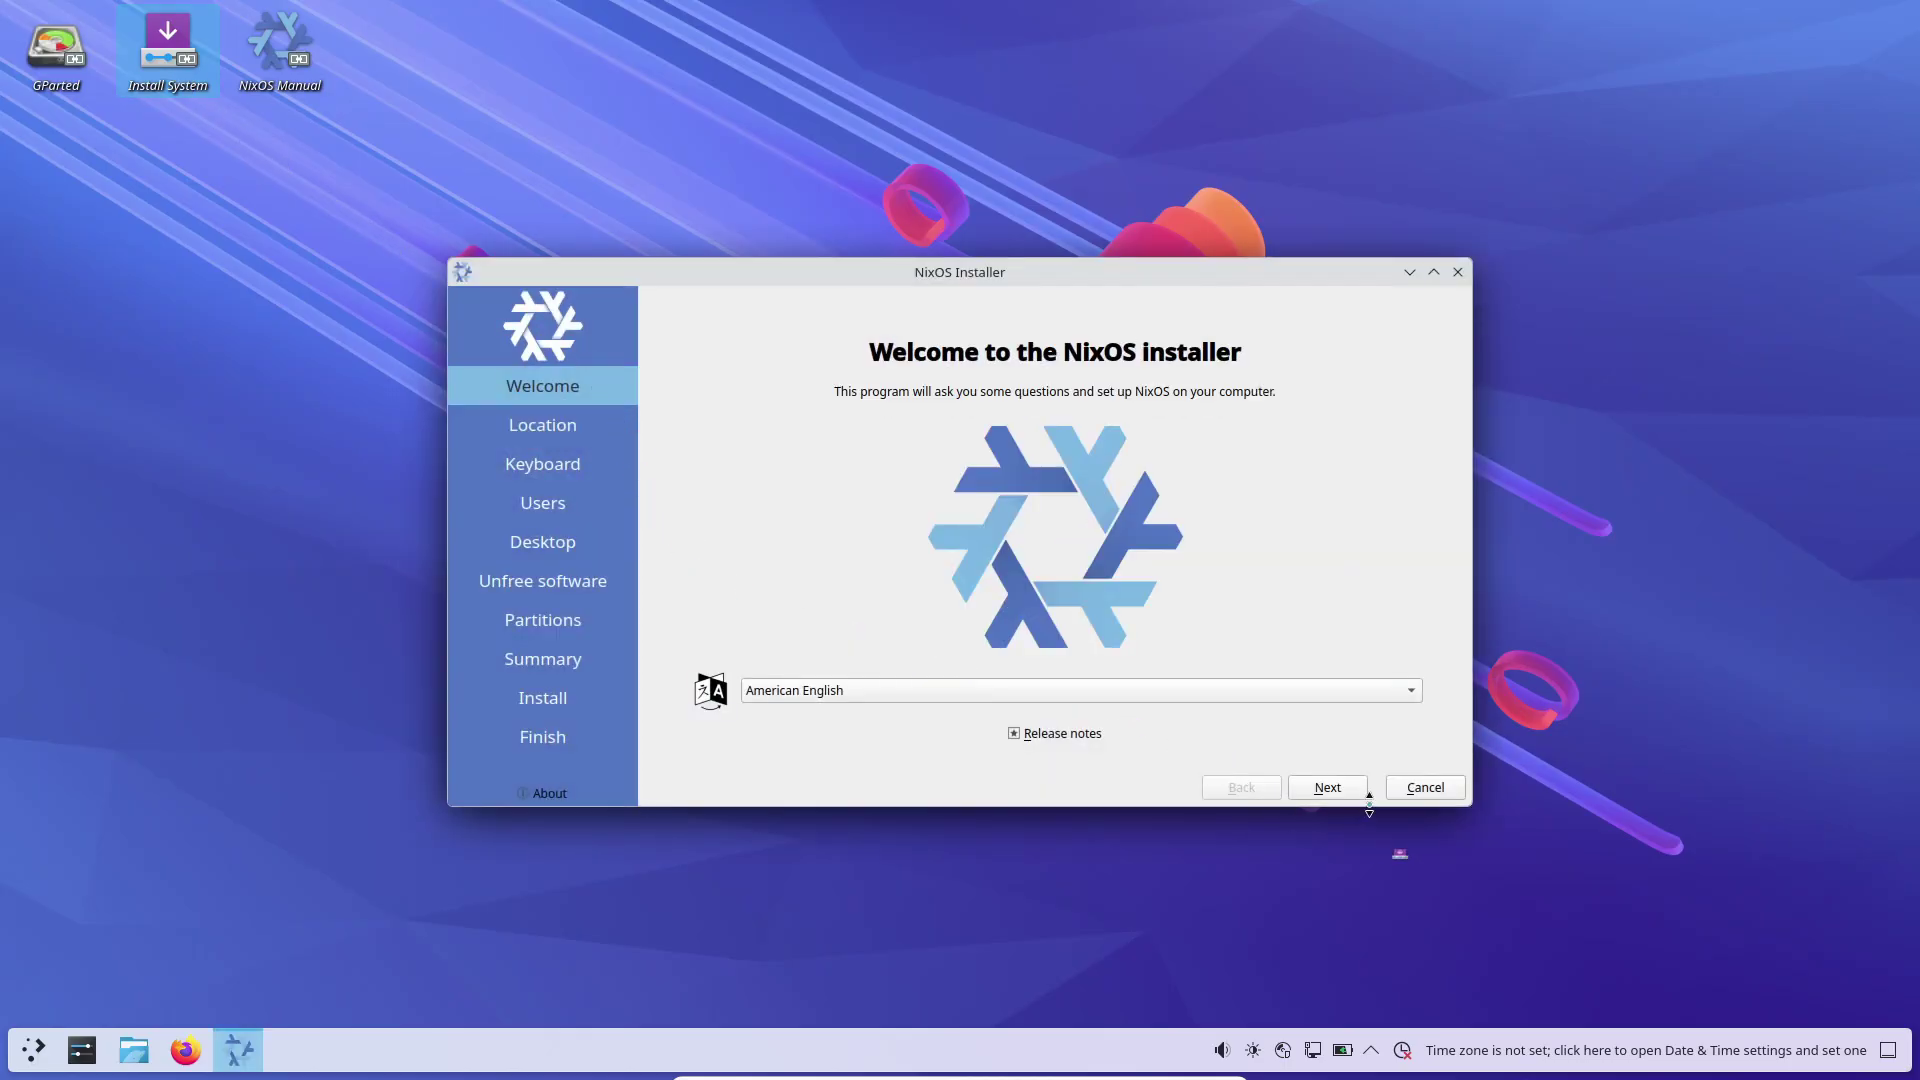
{"action": "left_click", "coordinate": [1349, 796]}
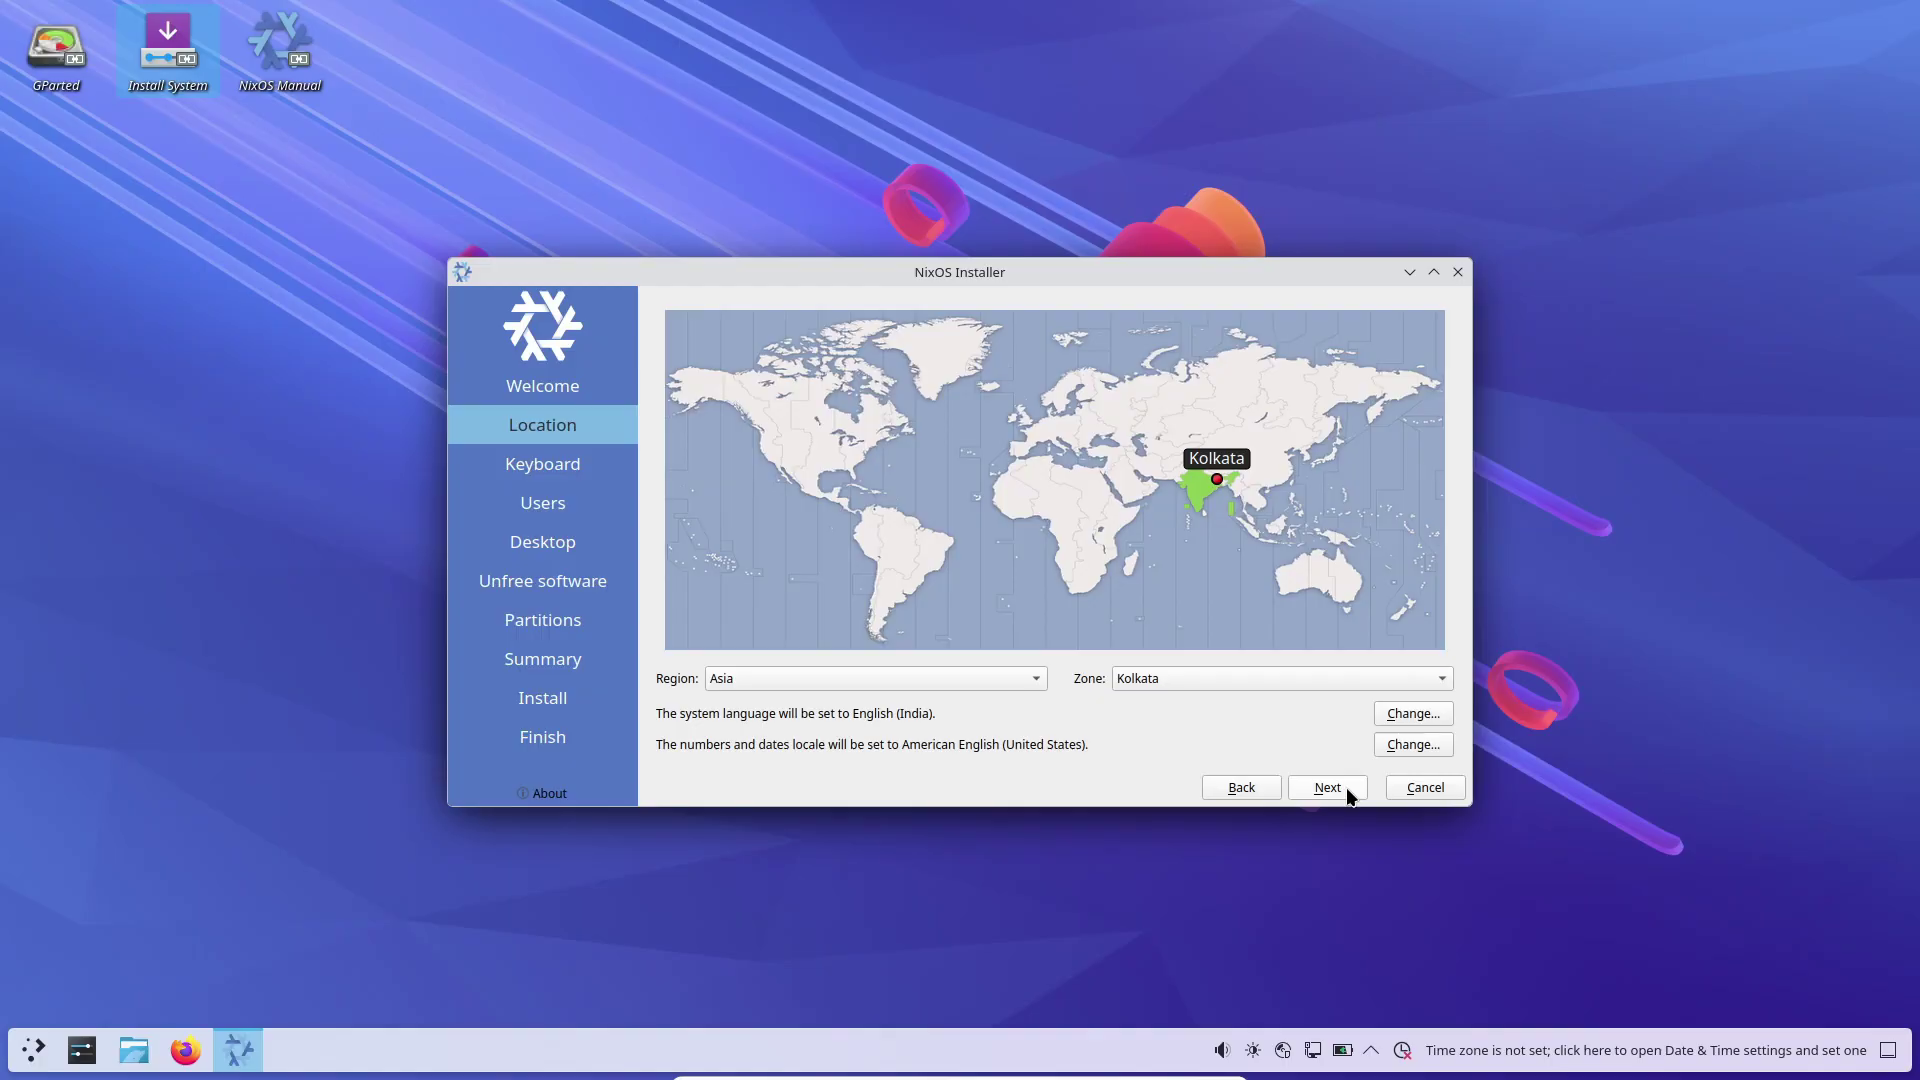
{"action": "left_click", "coordinate": [1349, 796]}
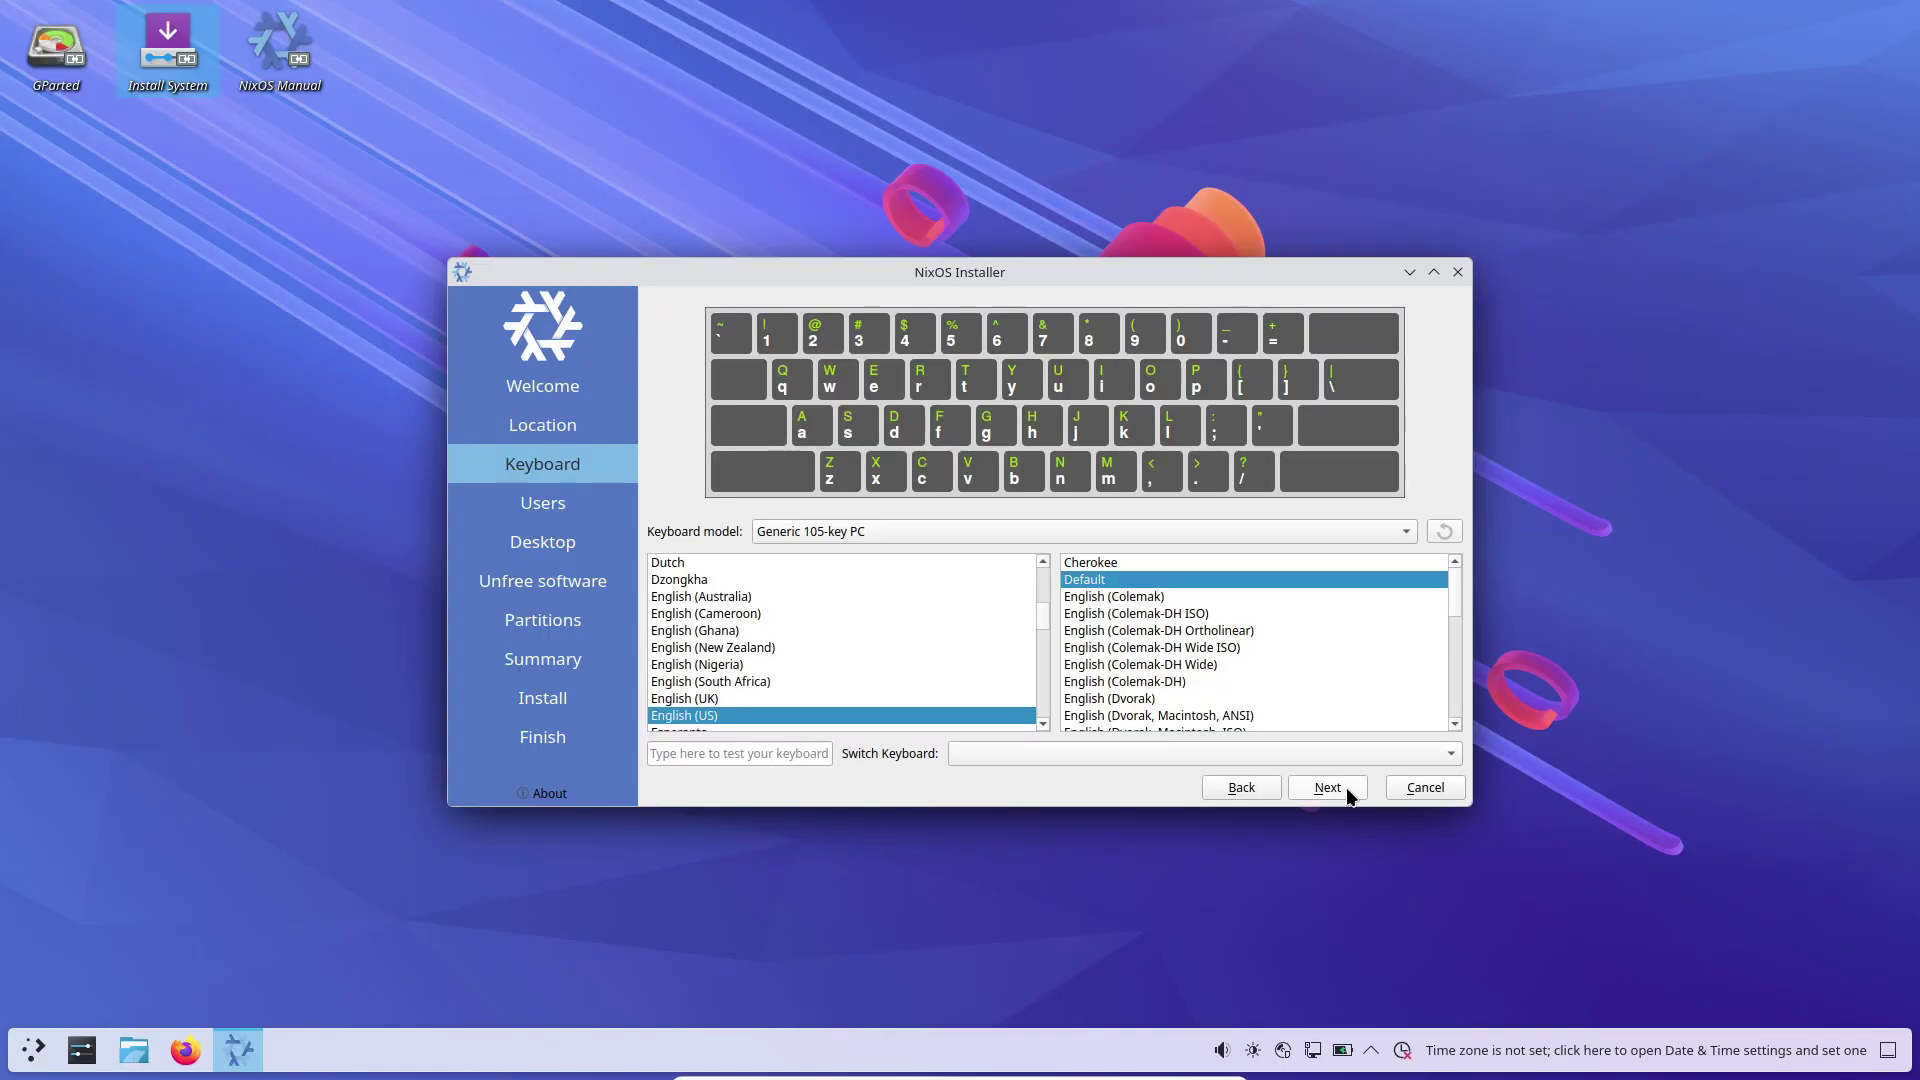
{"action": "left_click", "coordinate": [1327, 788]}
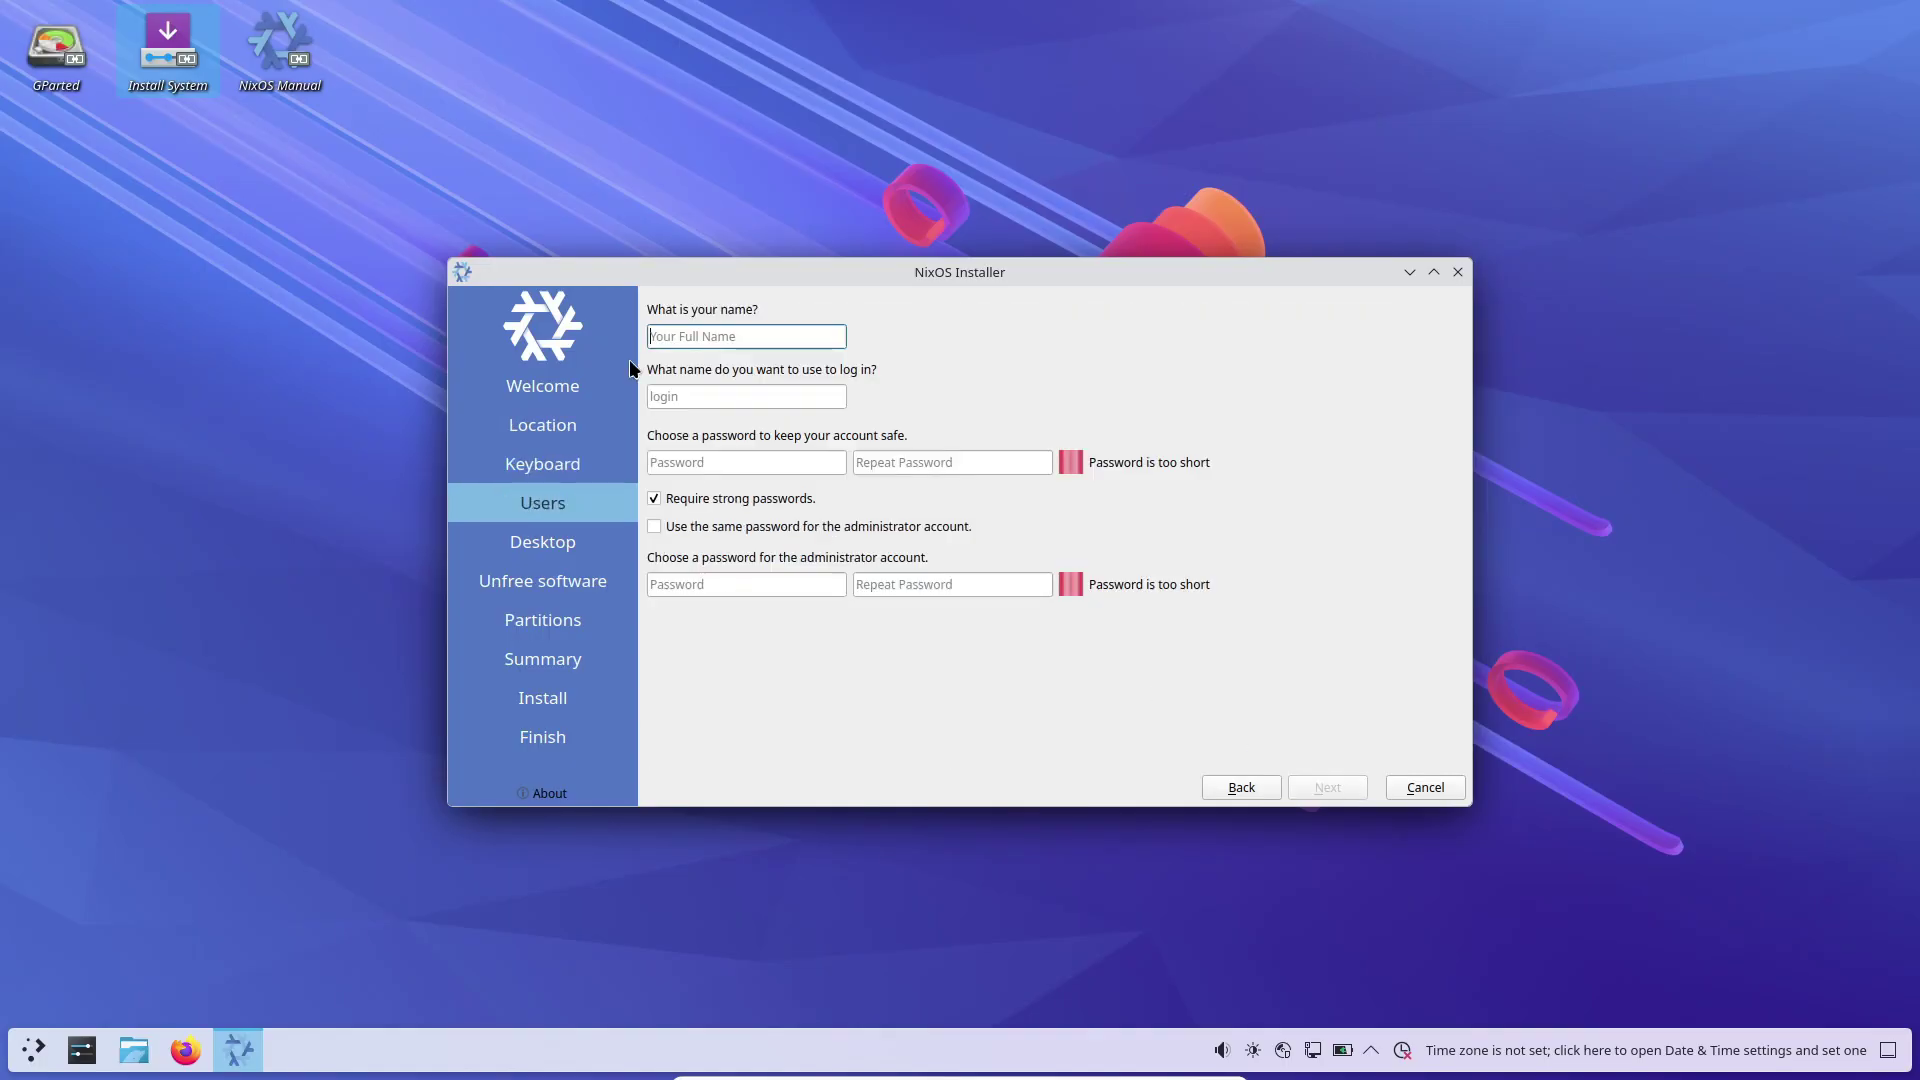
Step: Enter the user's name and password, set the administrator password, and disable strong-password requirement
{"action": "left_click", "coordinate": [686, 461]}
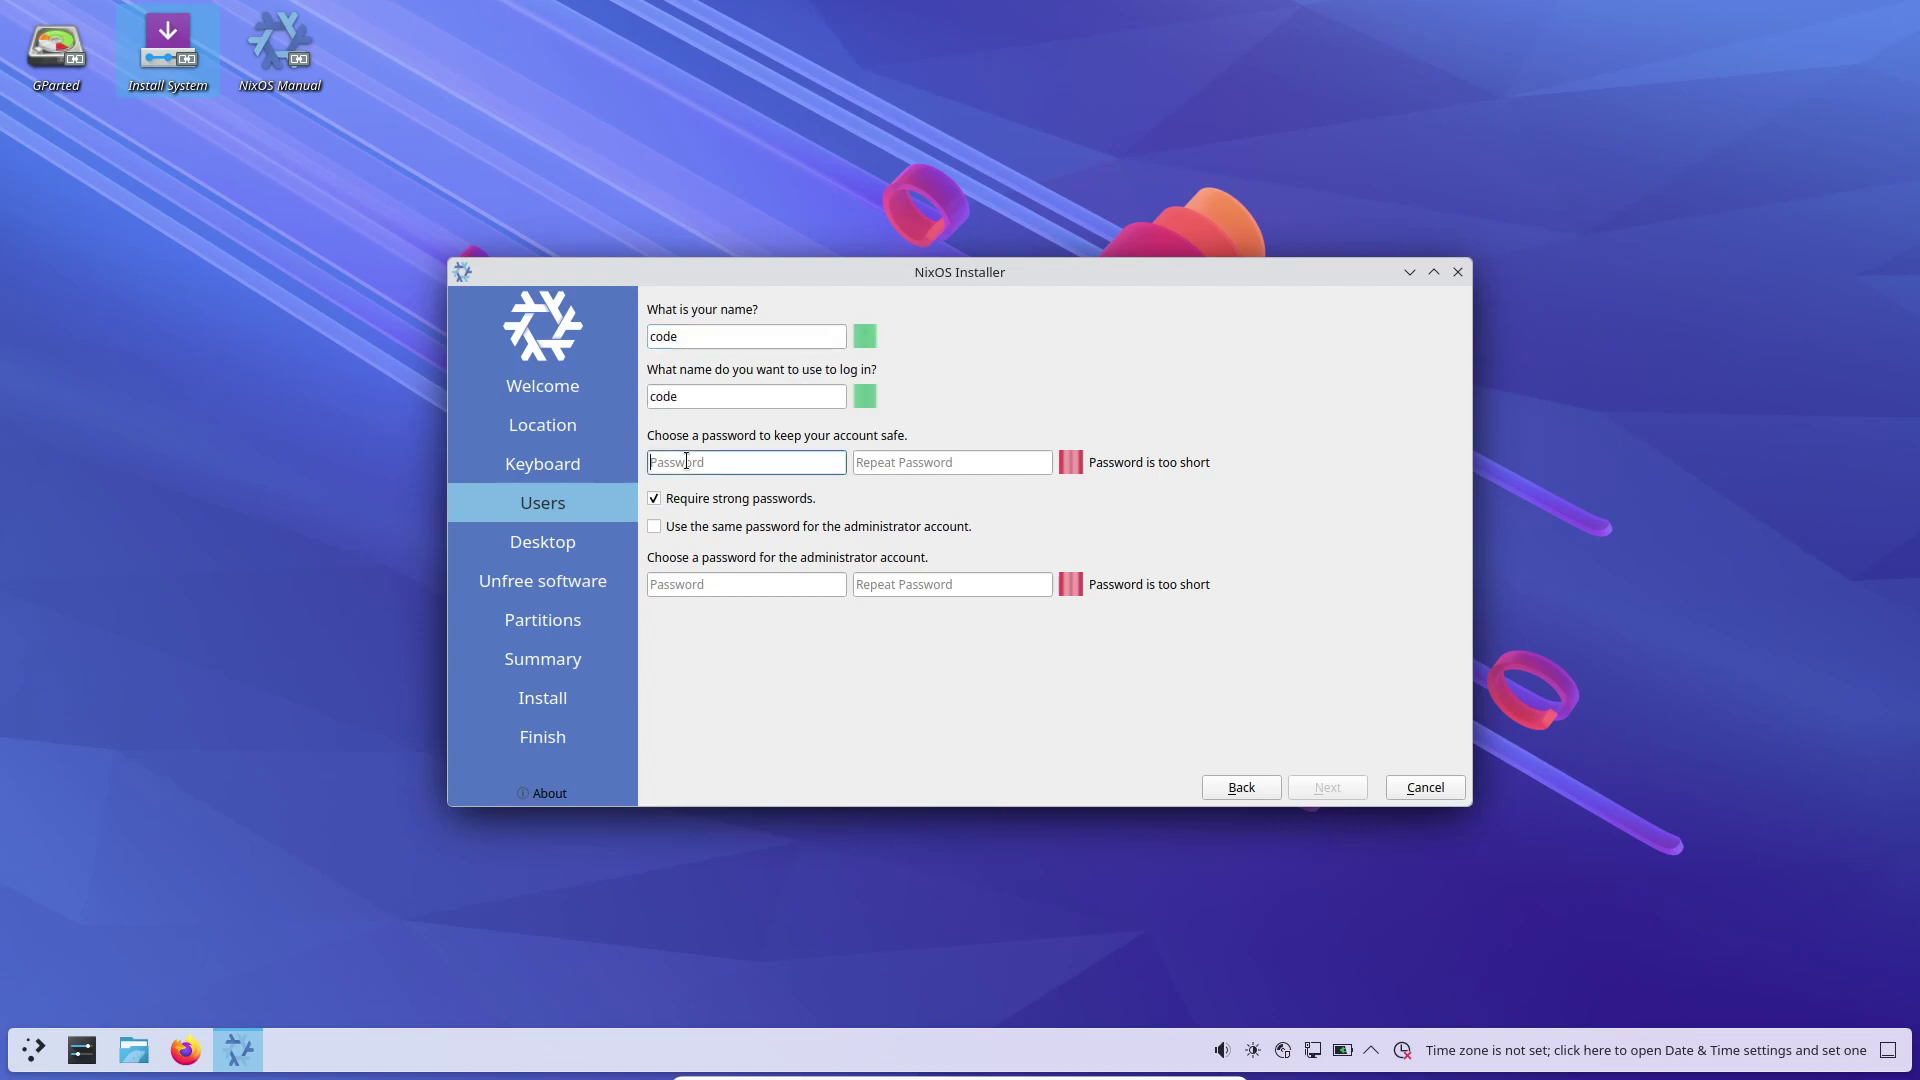
{"action": "key", "text": "Tab"}
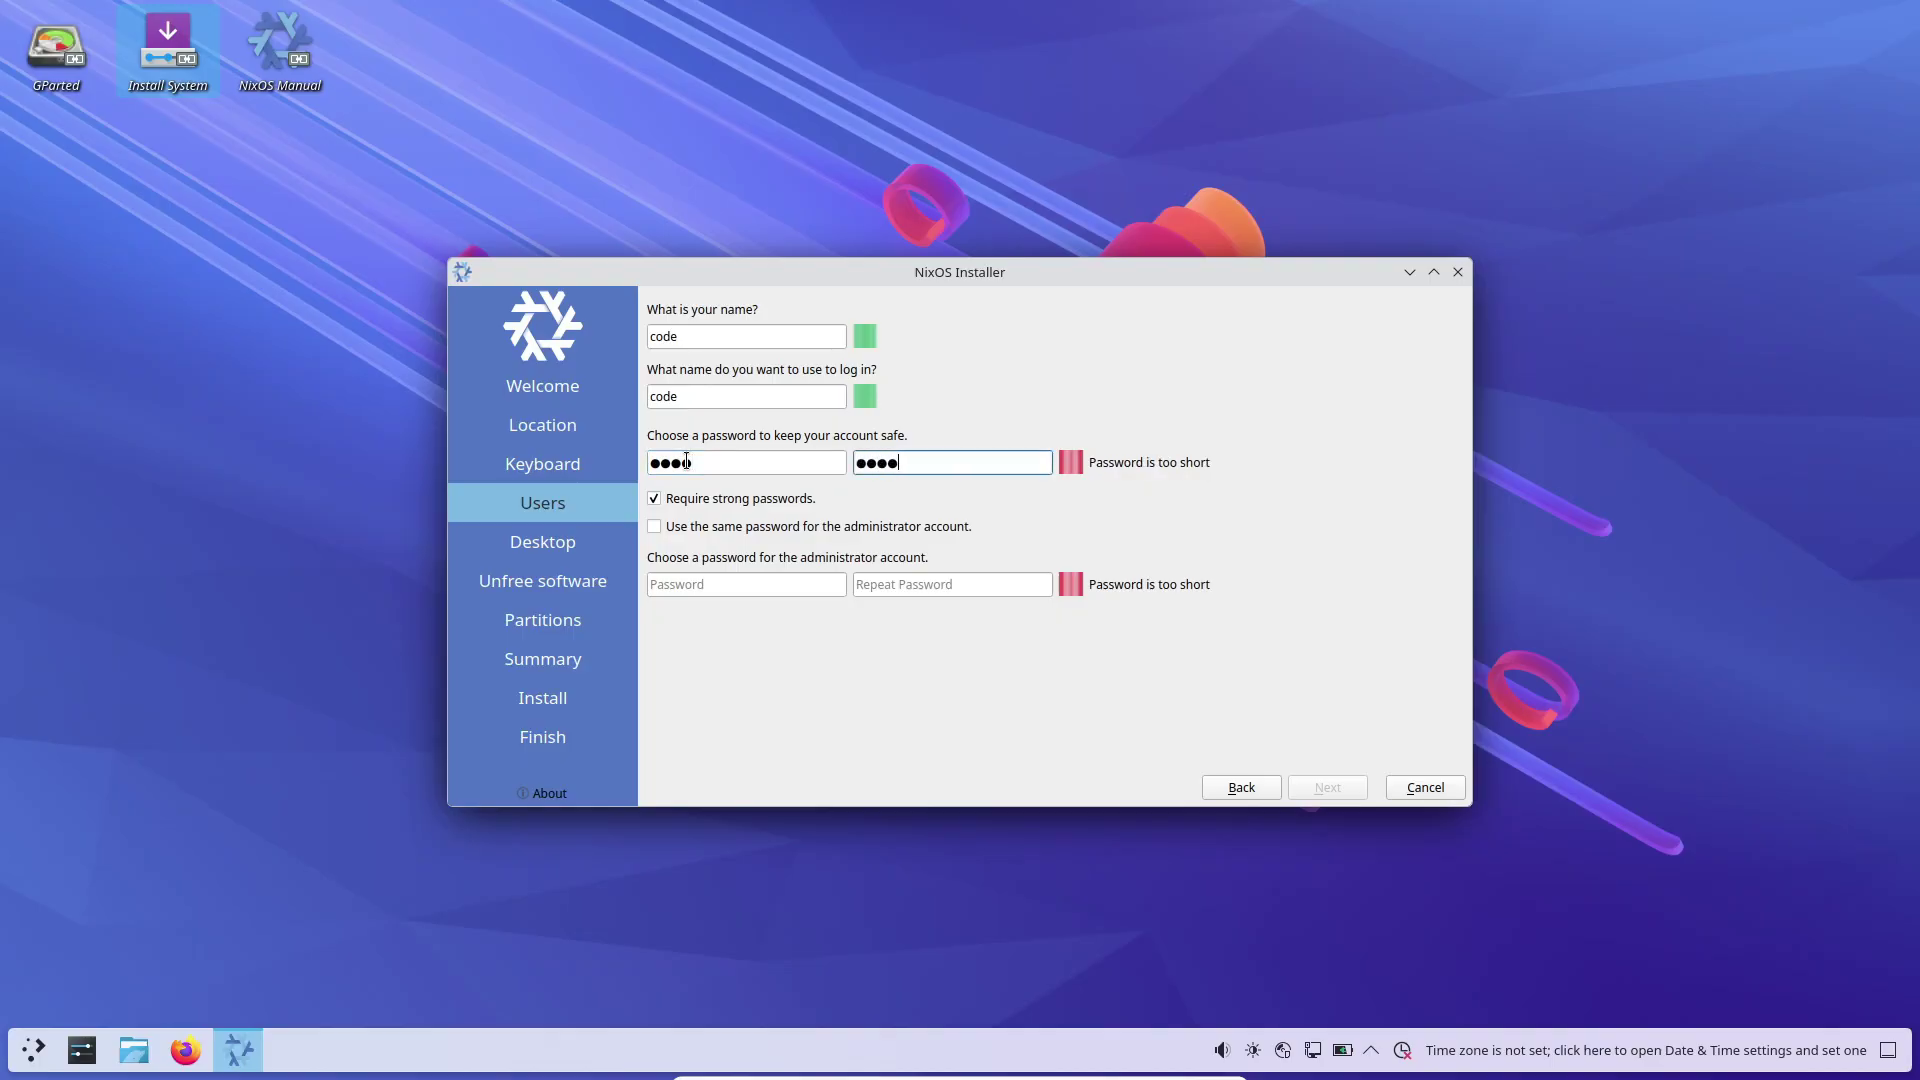
{"action": "key", "text": "Tab"}
{"action": "key", "text": "Tab"}
{"action": "key", "text": "Tab"}
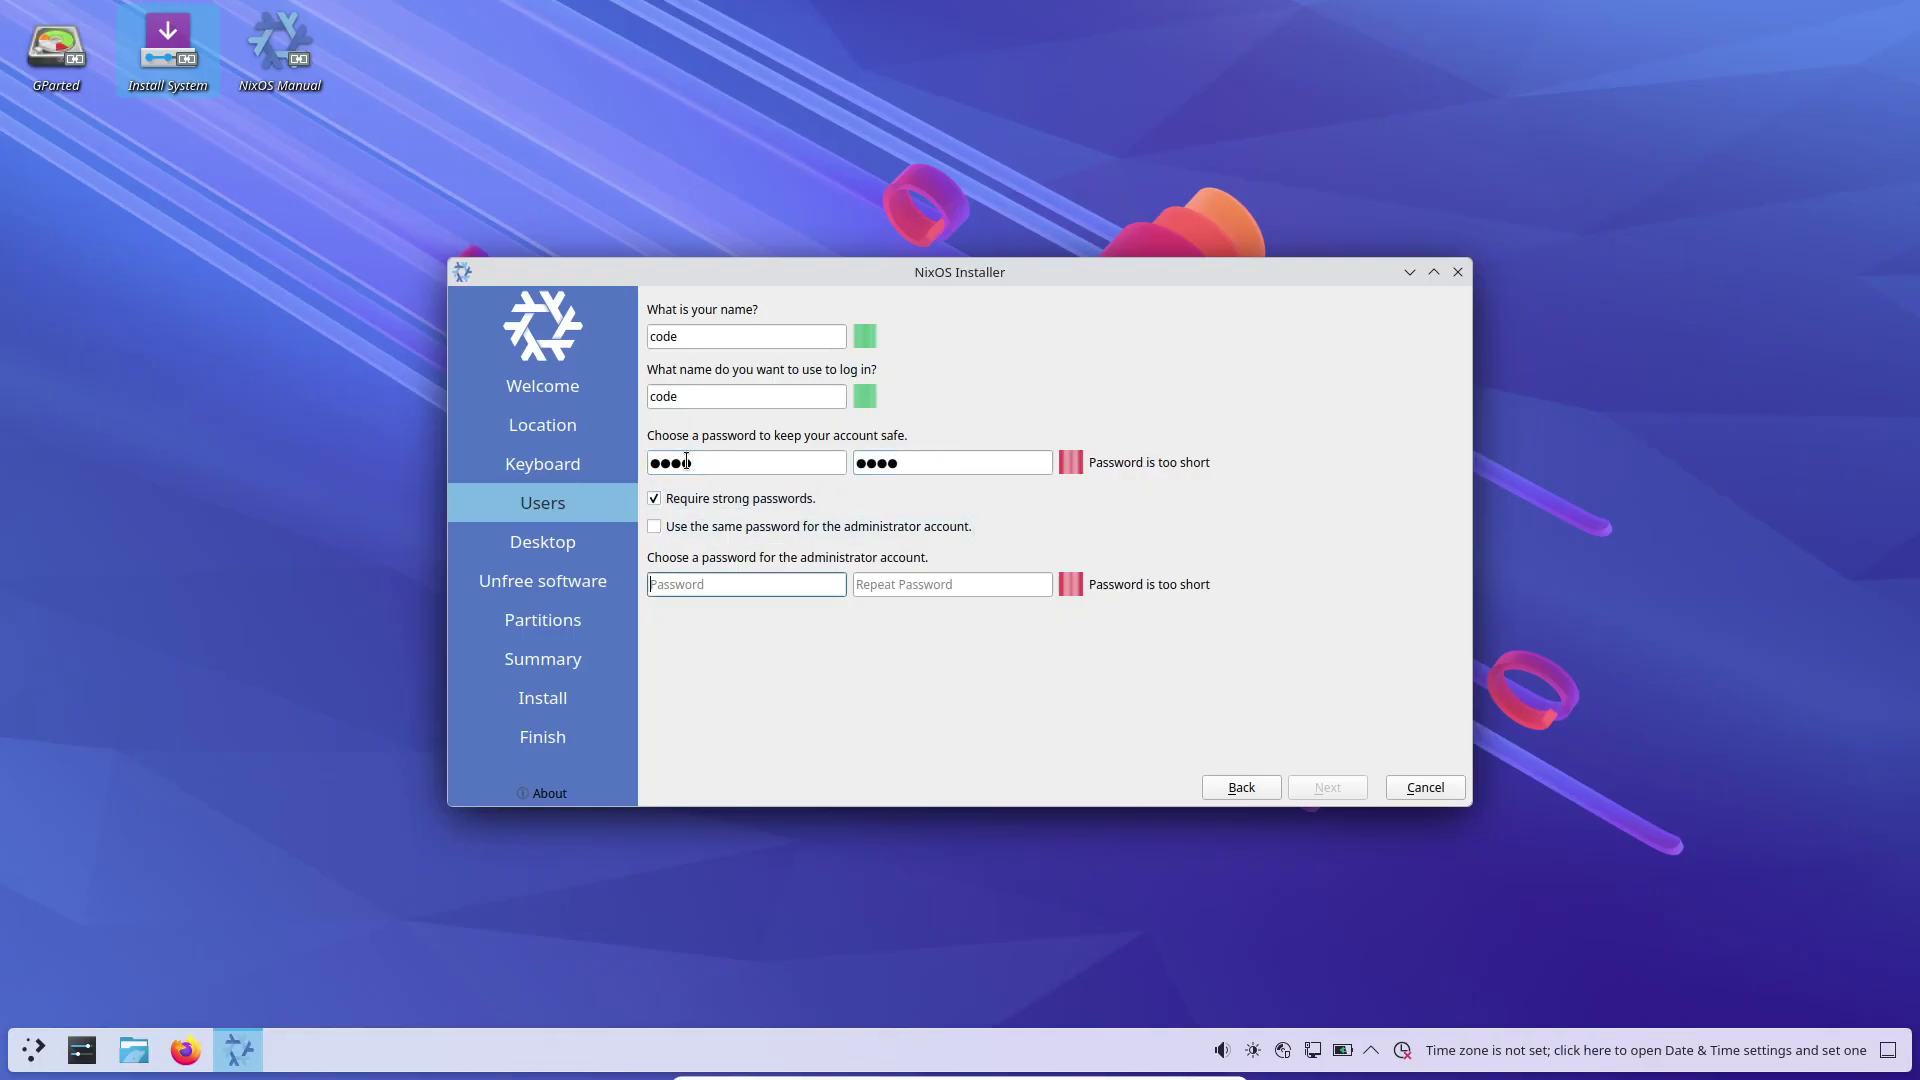
{"action": "key", "text": "Tab"}
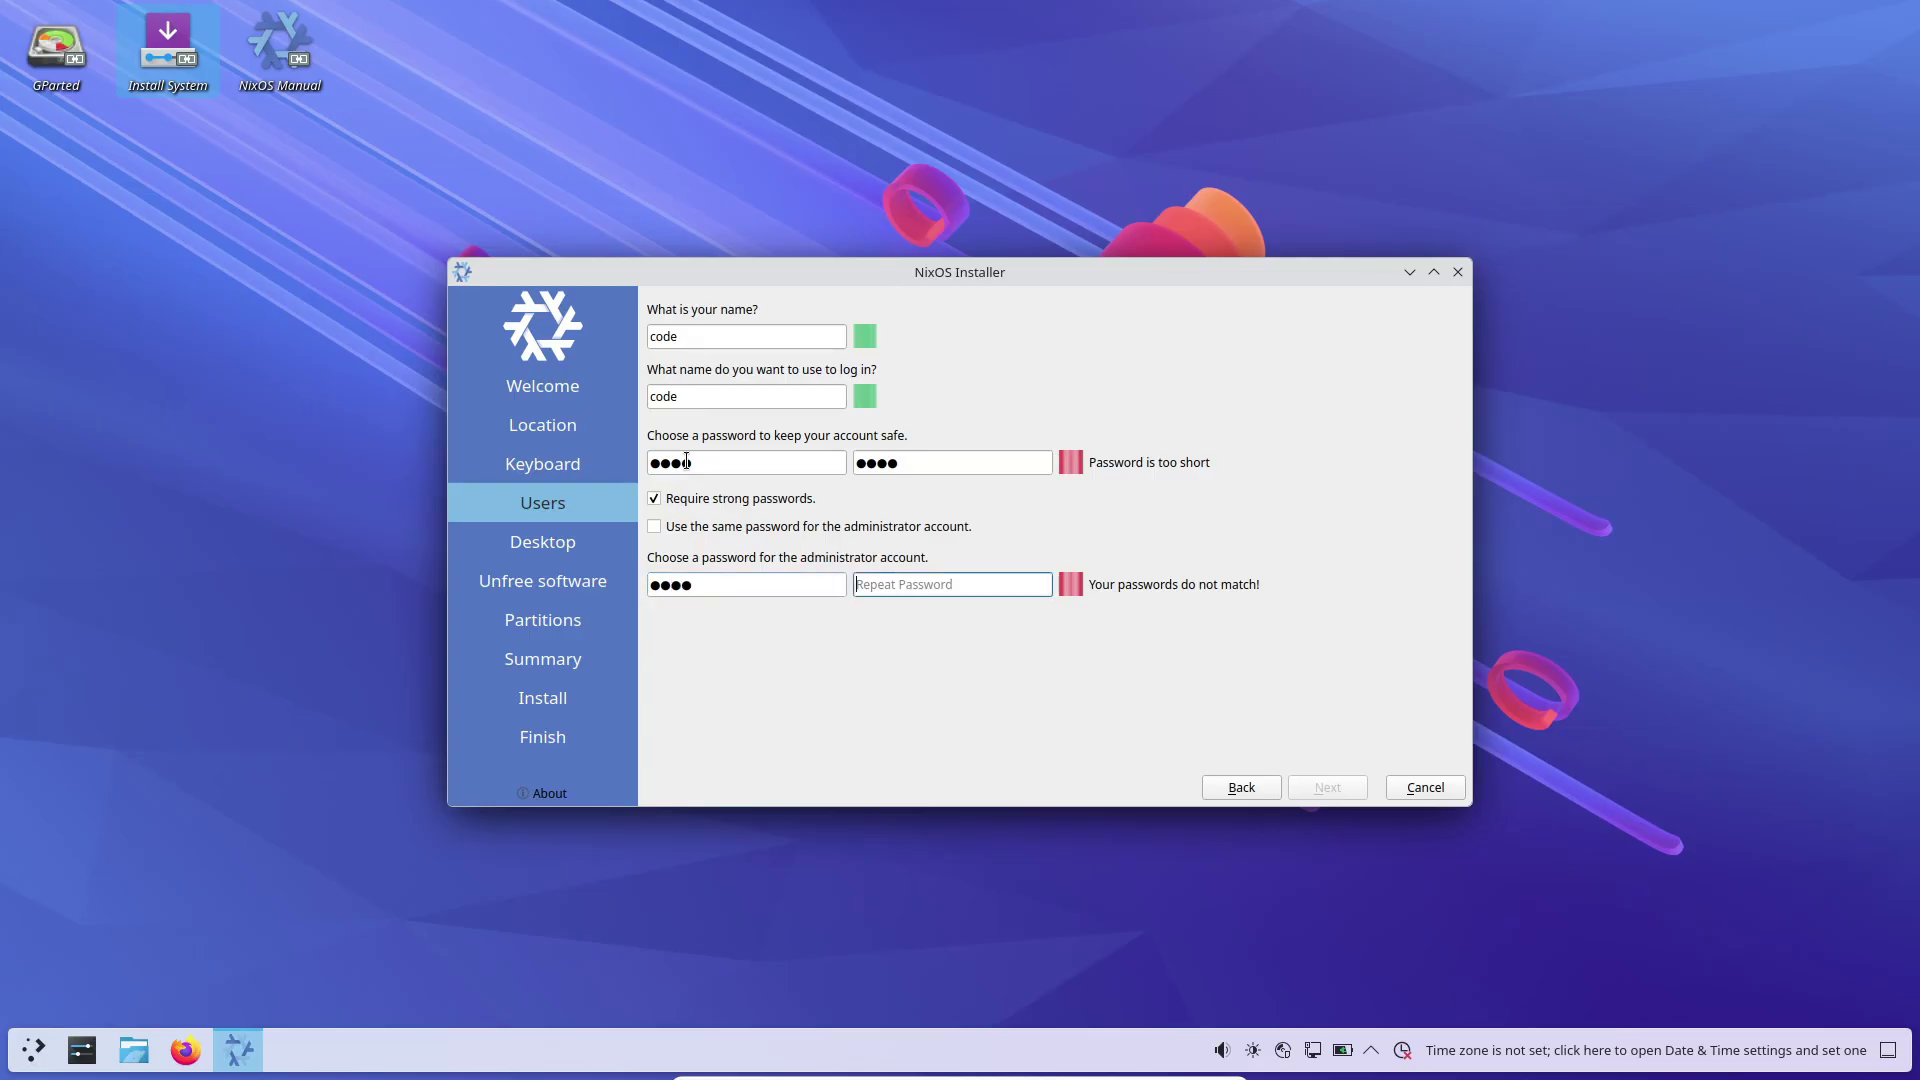
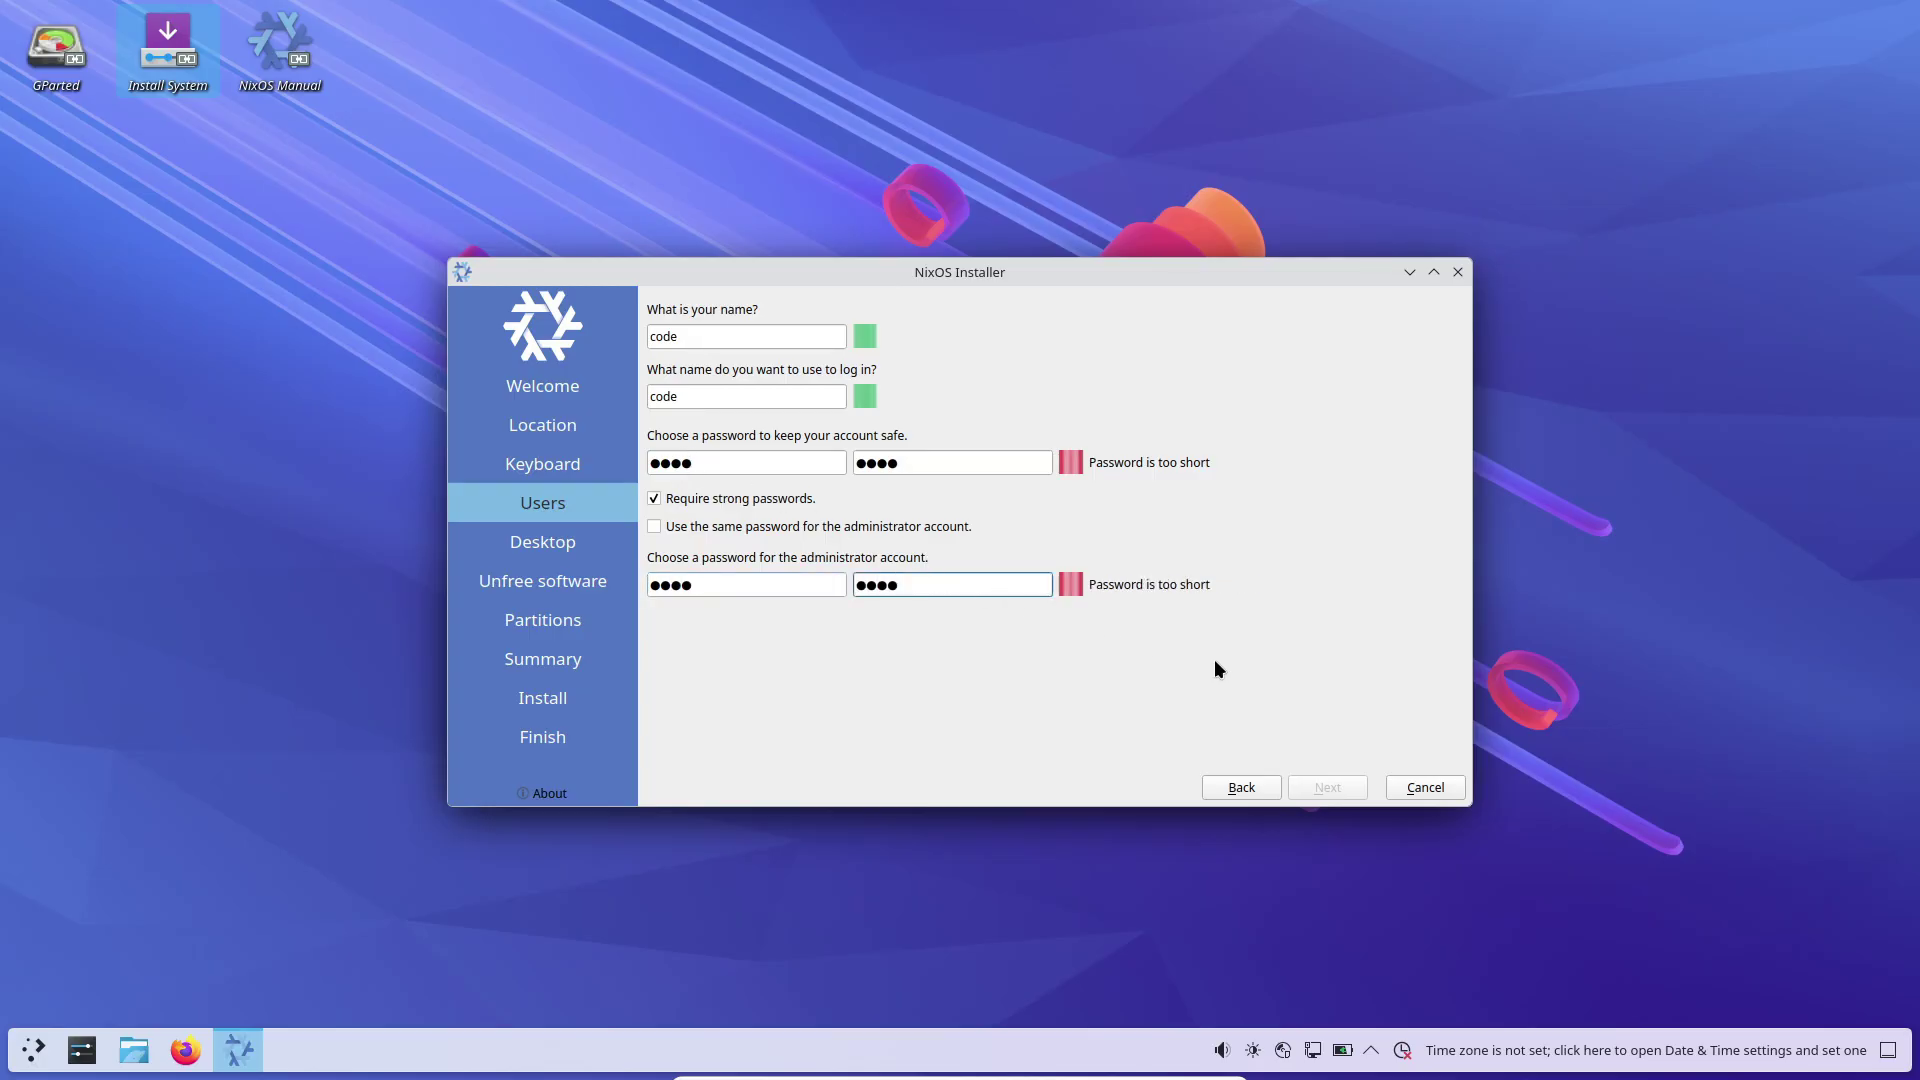
{"action": "left_click", "coordinate": [687, 503]}
Step: Choose Cinnamon as the desktop environment and pass the unfree software page
{"action": "left_click", "coordinate": [1317, 790]}
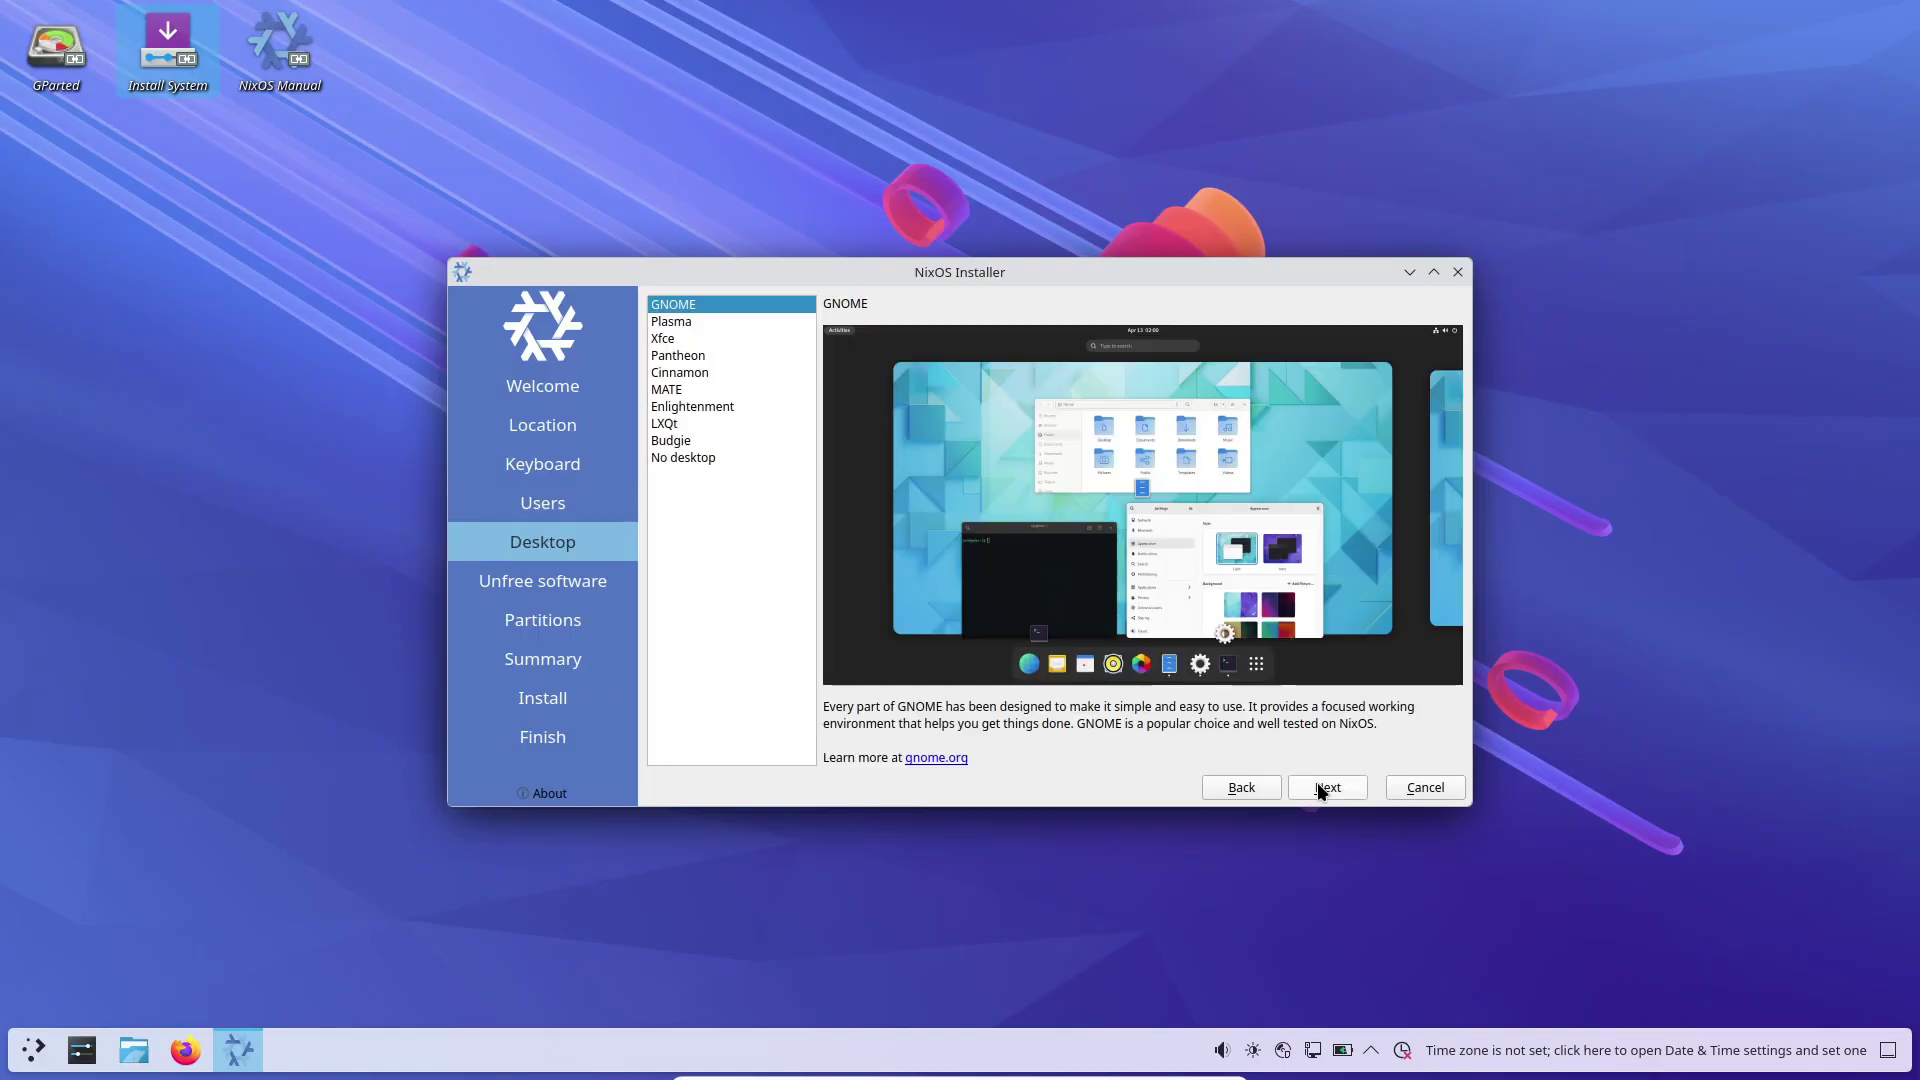
{"action": "left_click_drag", "start_coordinate": [677, 321], "coordinate": [697, 378]}
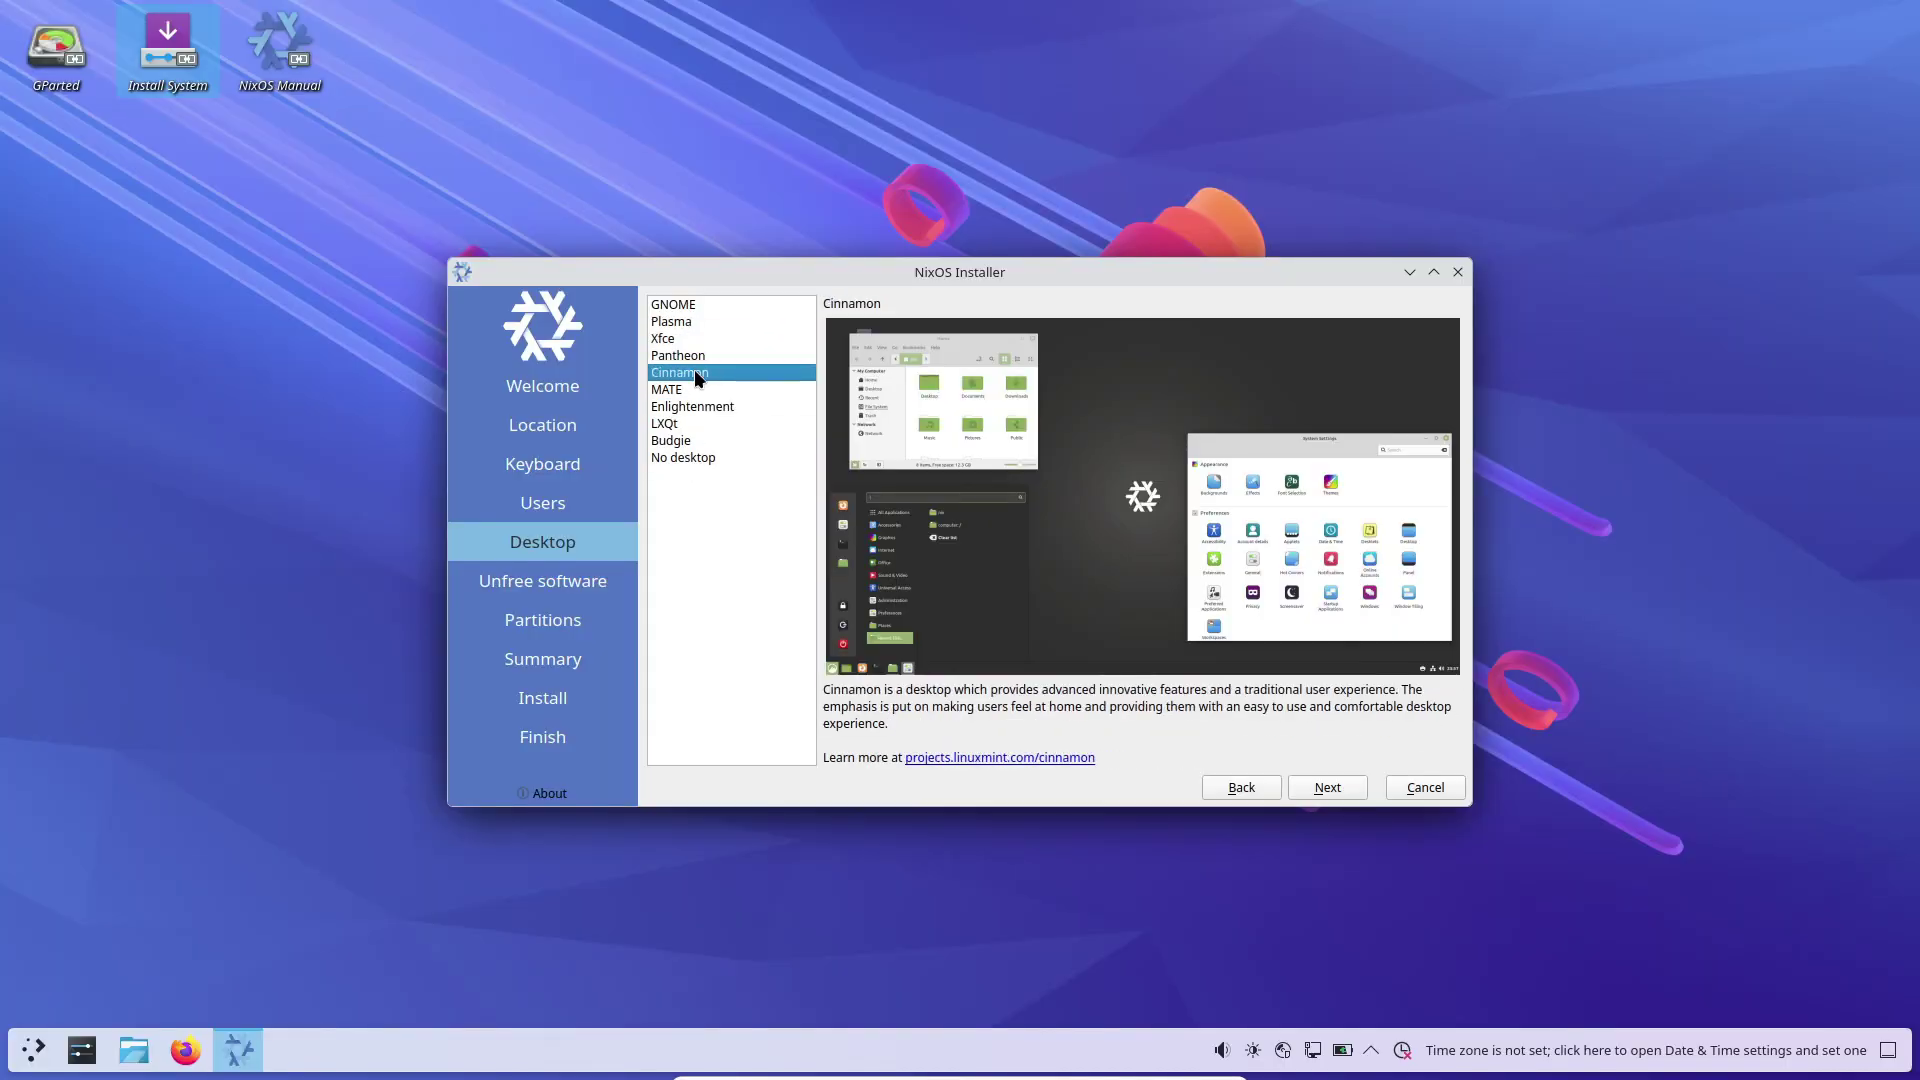
{"action": "left_click", "coordinate": [1322, 790]}
Step: Select Erase disk on /dev/sda and start the installation from the Summary
{"action": "left_click", "coordinate": [1324, 789]}
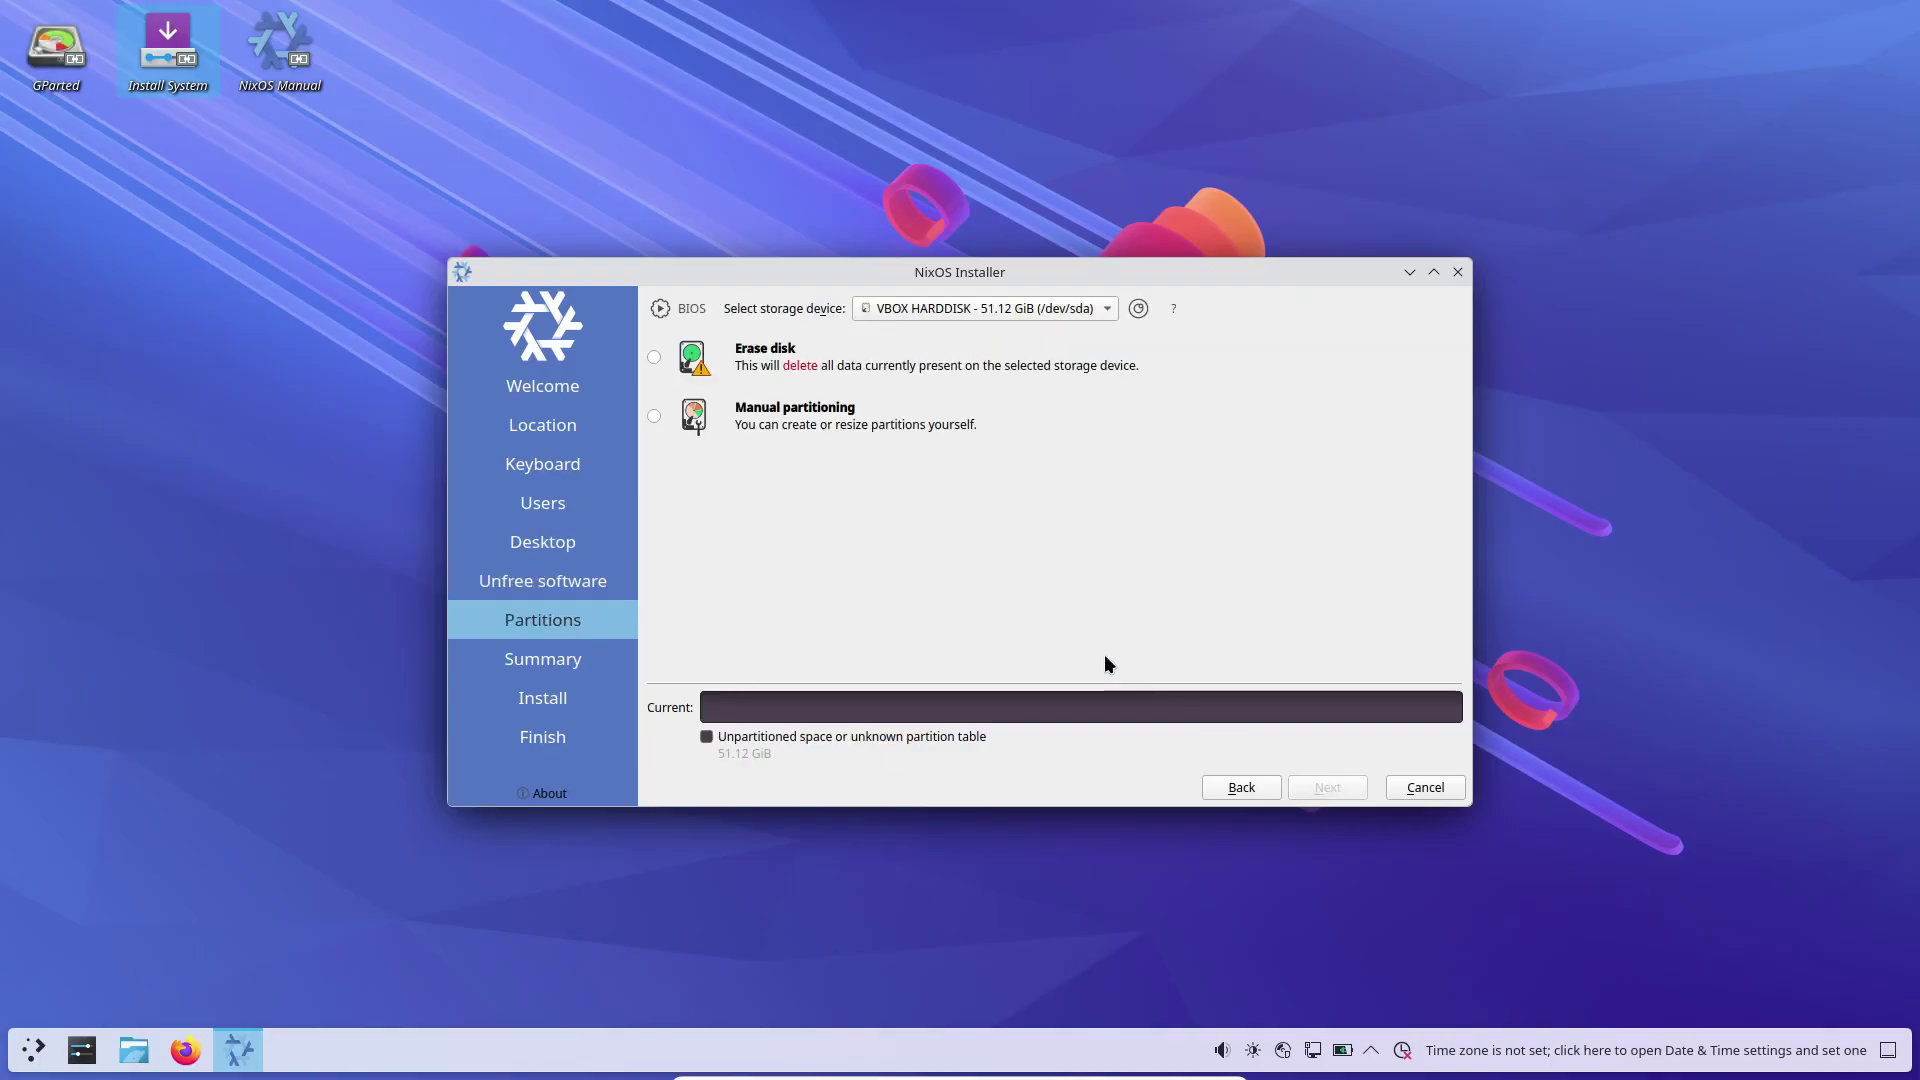
{"action": "left_click", "coordinate": [656, 360]}
{"action": "left_click", "coordinate": [1336, 787]}
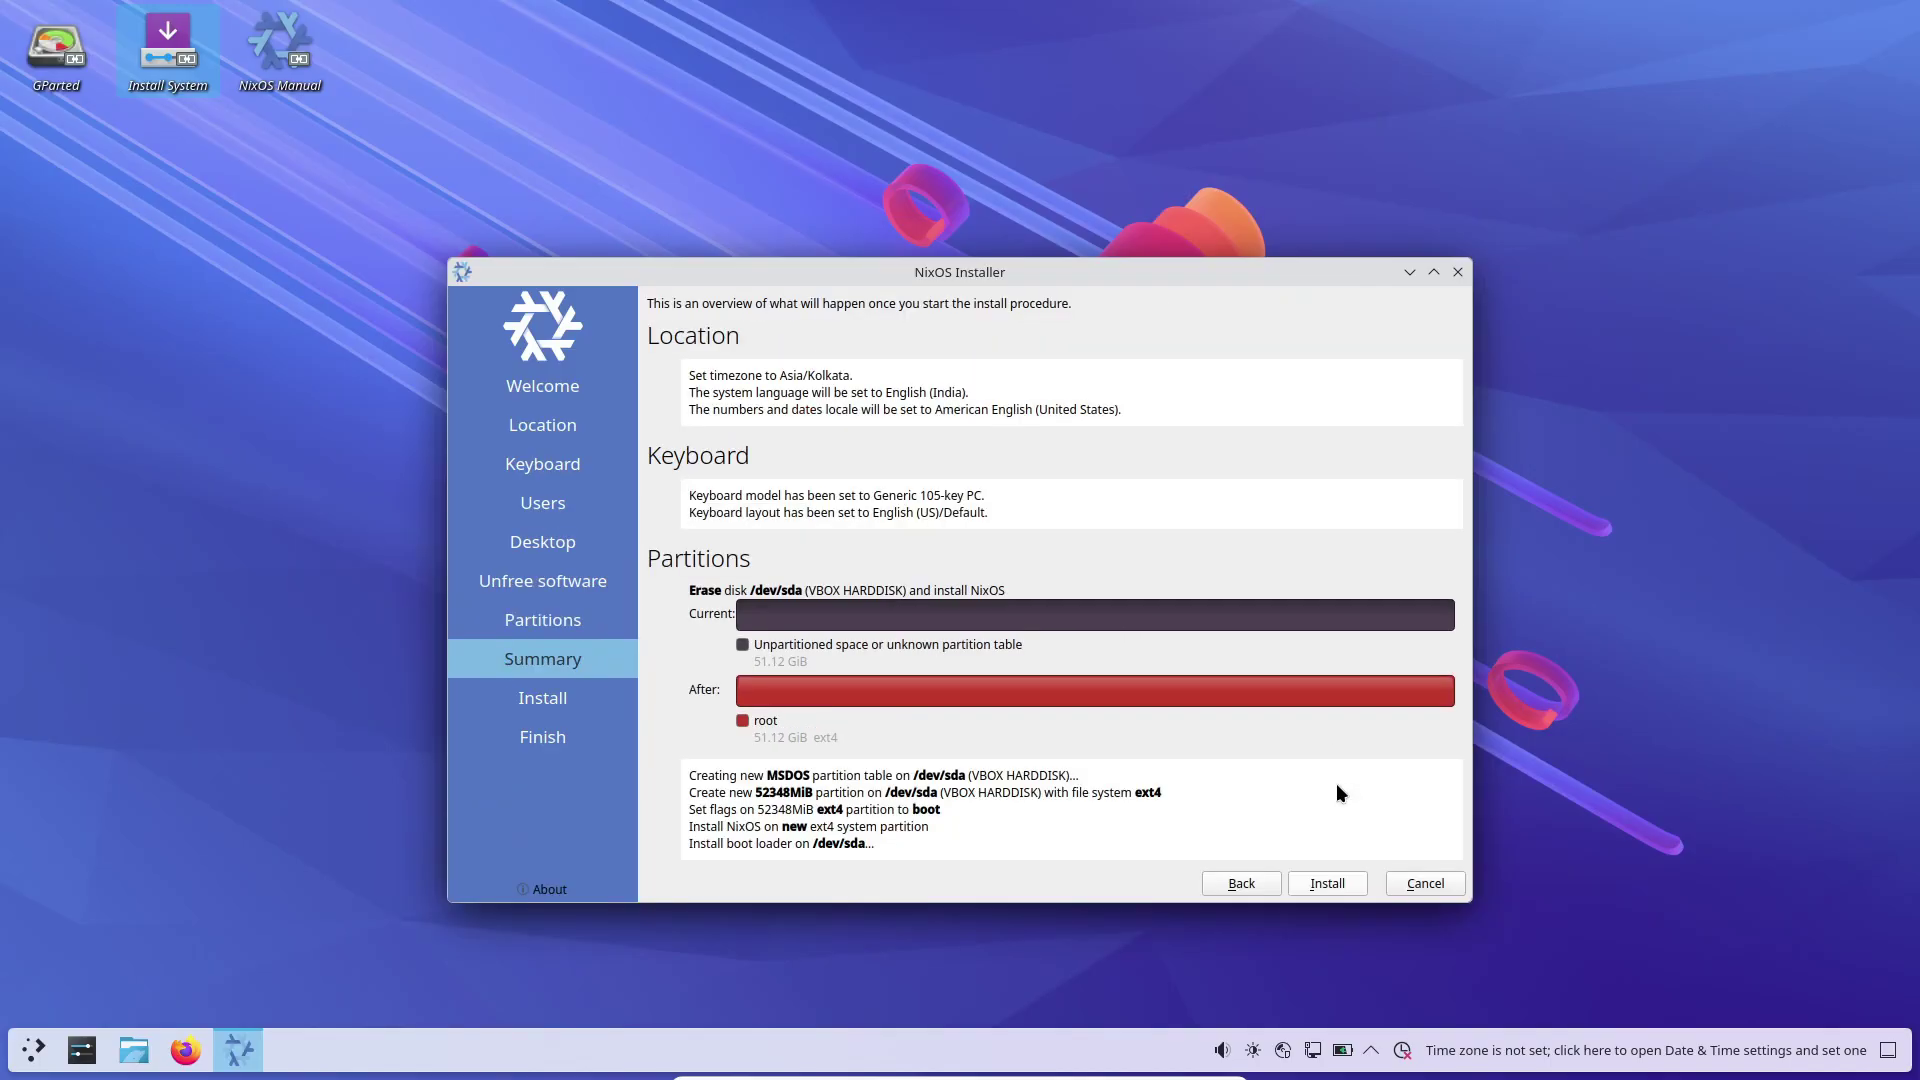
{"action": "left_click", "coordinate": [1341, 878]}
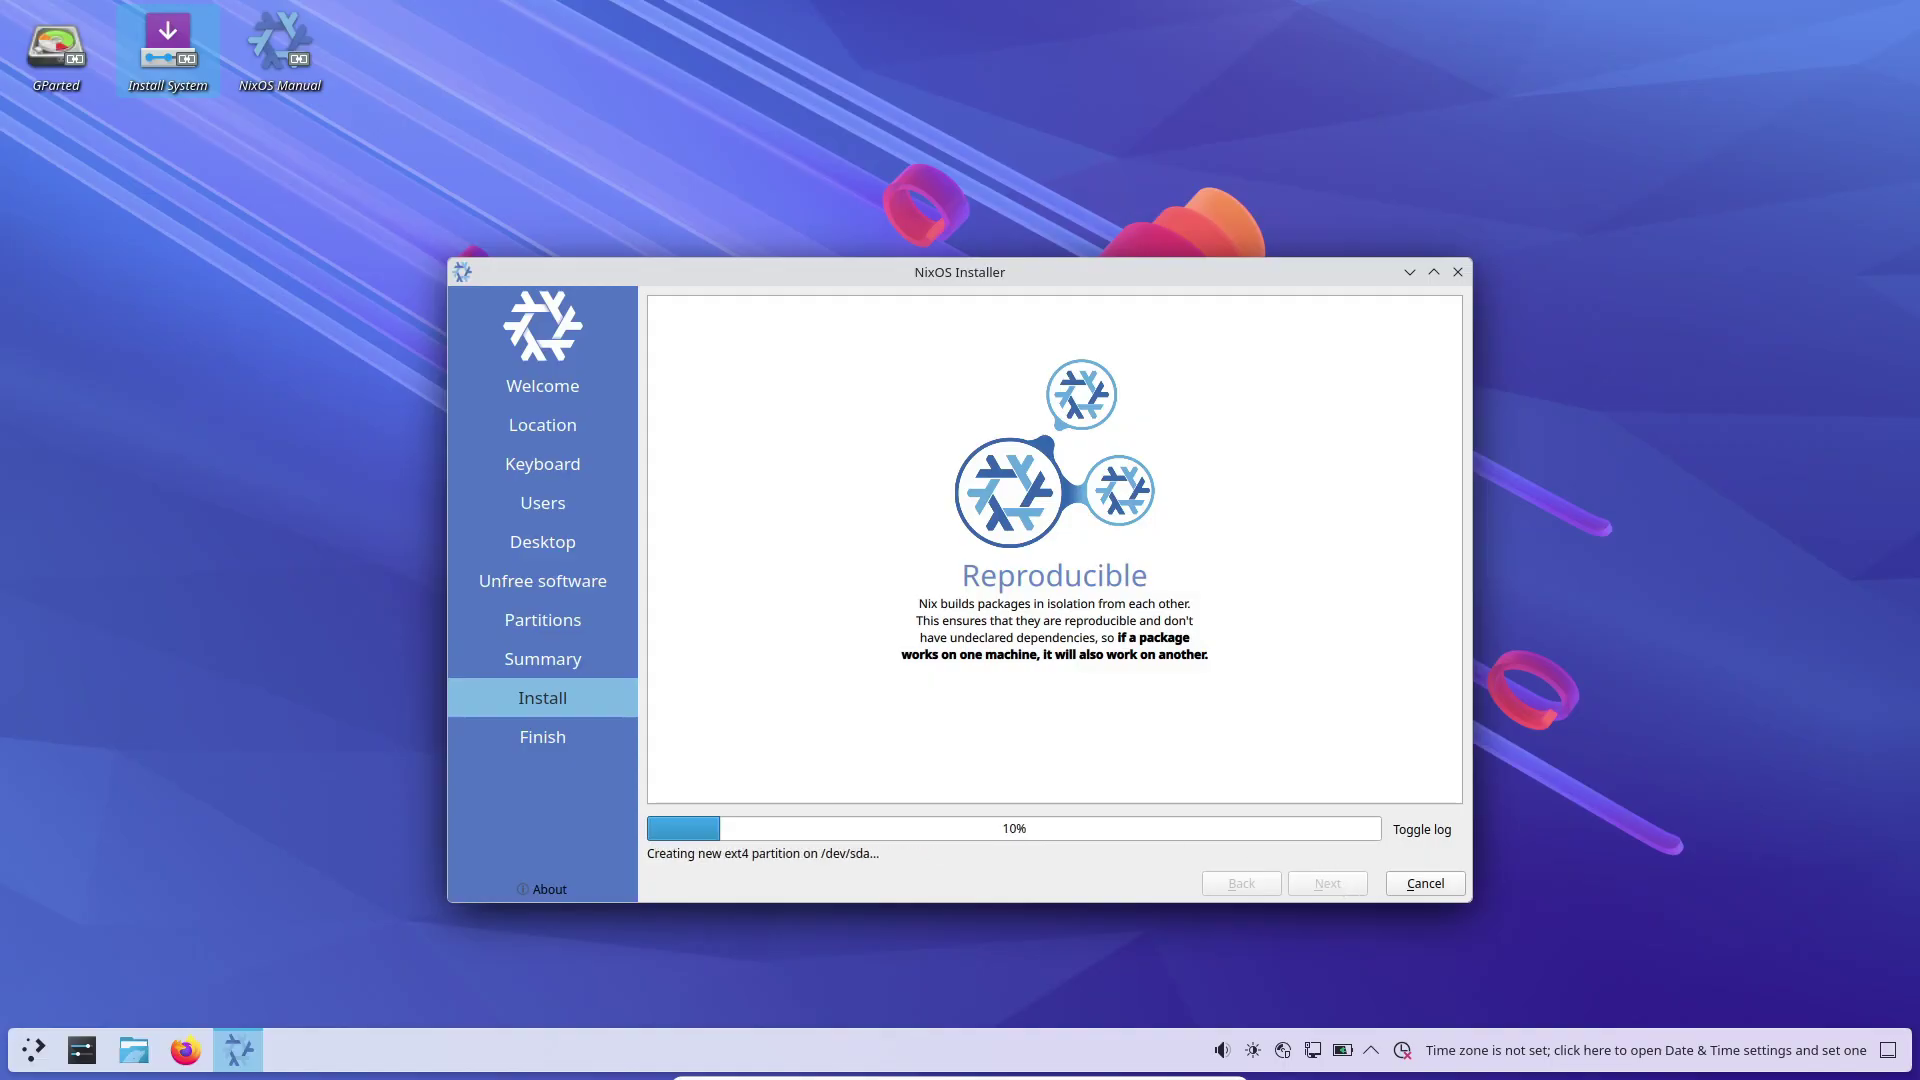